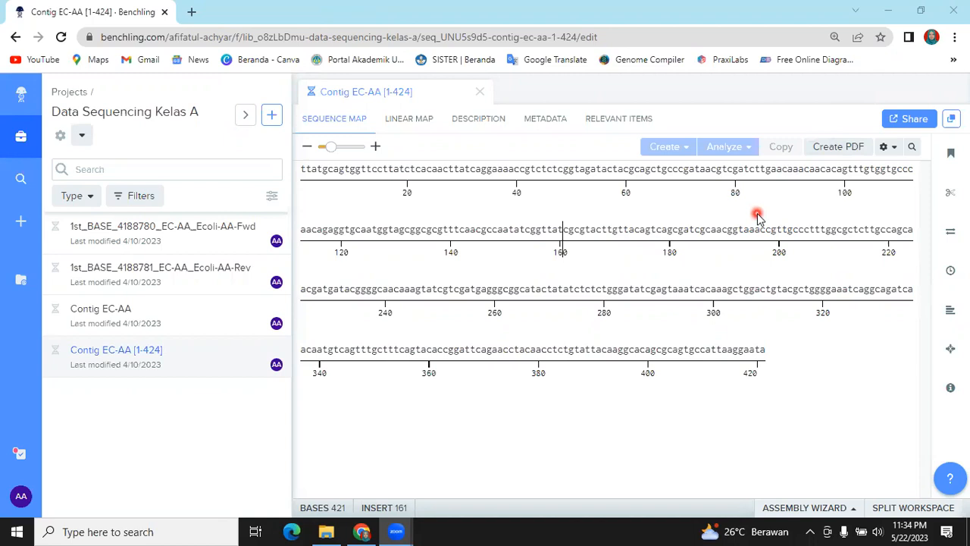
click(582, 254)
click(242, 250)
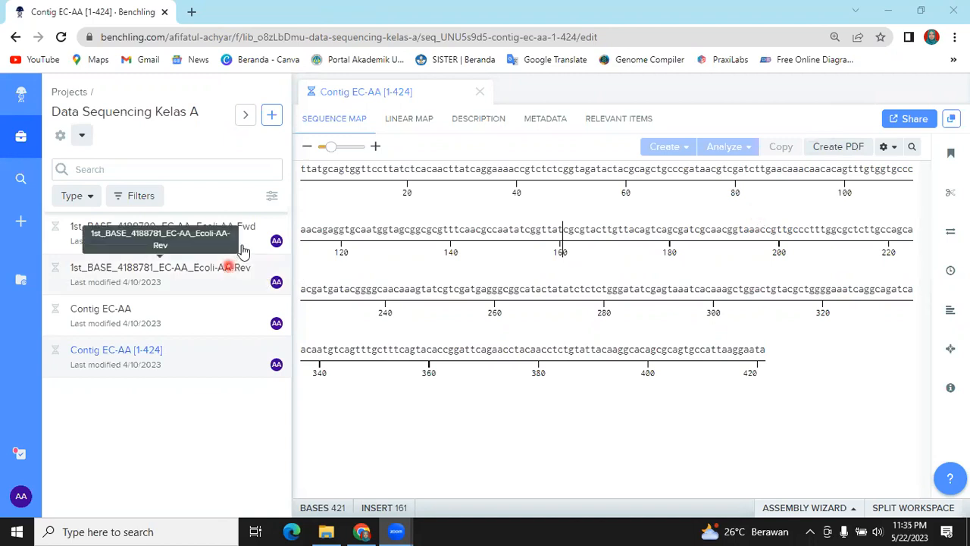
click(334, 228)
click(188, 377)
click(207, 369)
click(654, 189)
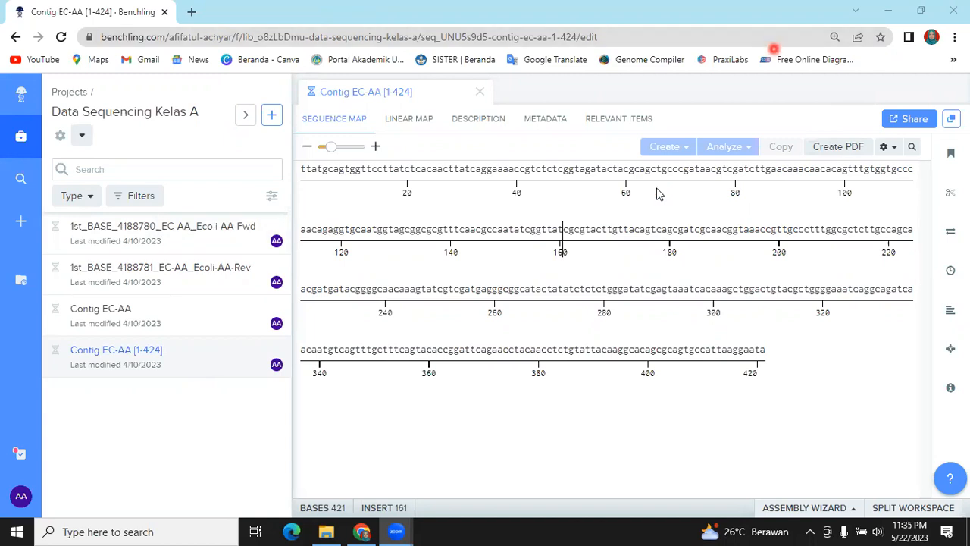
Select the entire Contig EC-AA [1-424] sequence and send it to NCBI BLAST
click(738, 170)
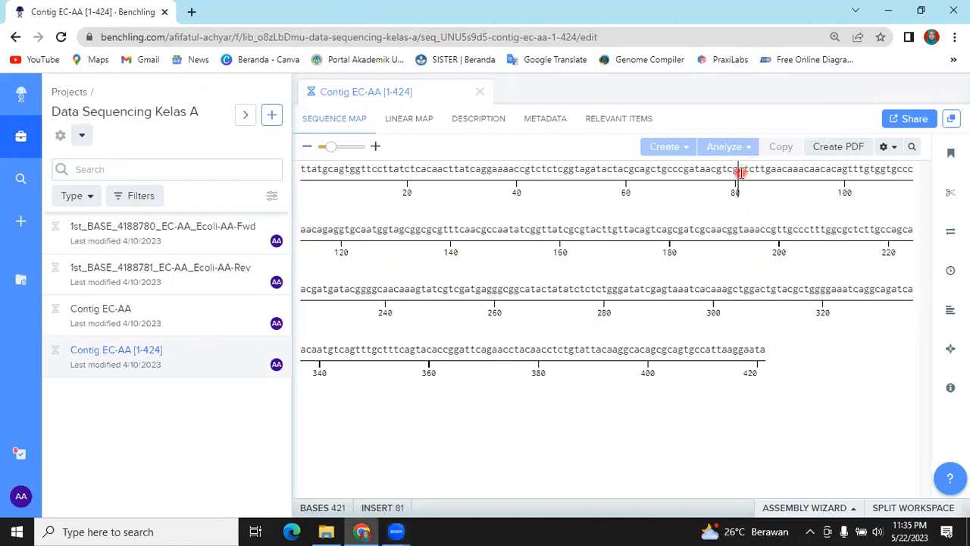
key(ctrl+a)
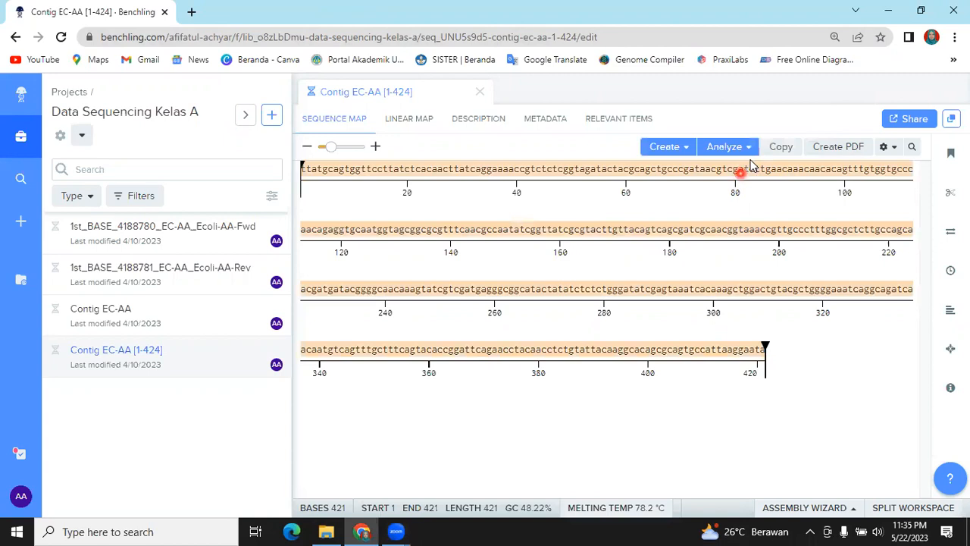
click(746, 155)
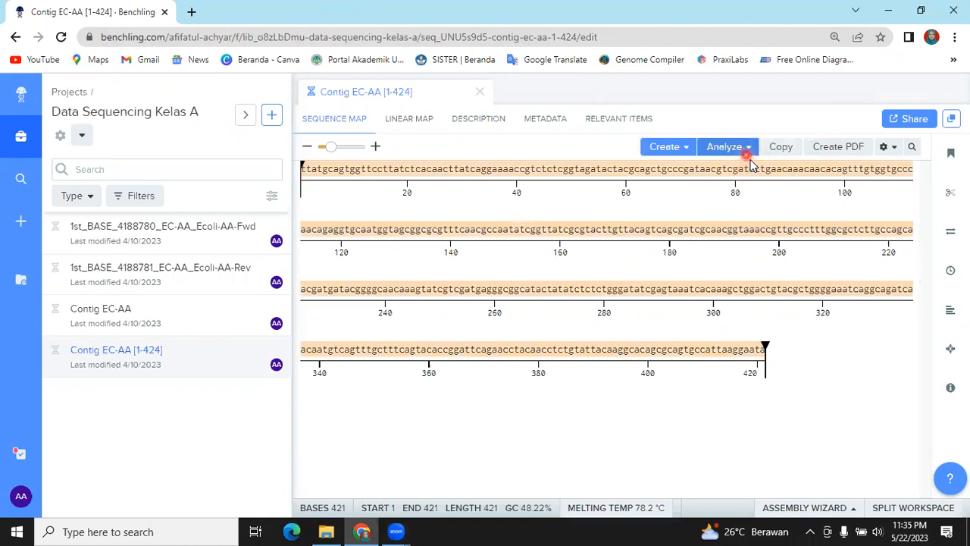
click(746, 193)
click(747, 196)
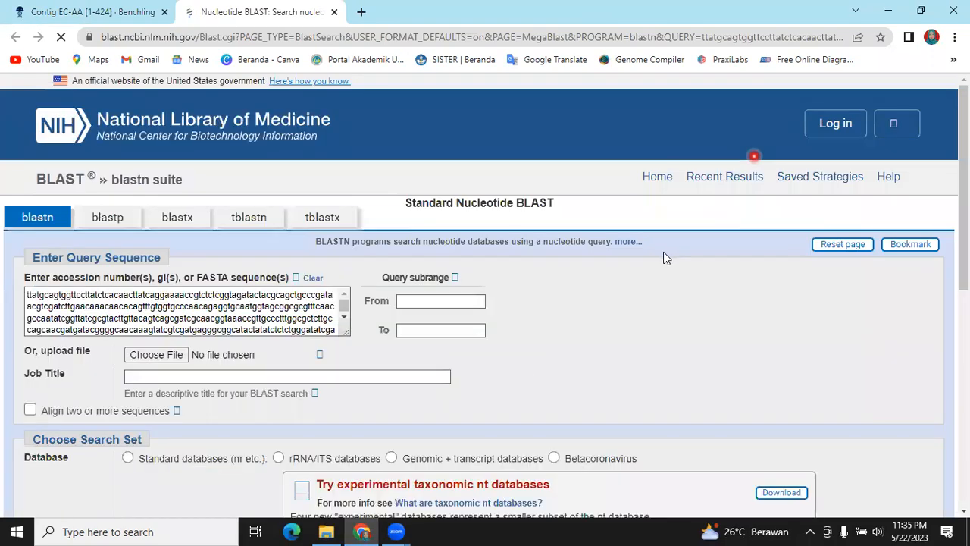
Set the BLAST job title to EC-AA
click(171, 381)
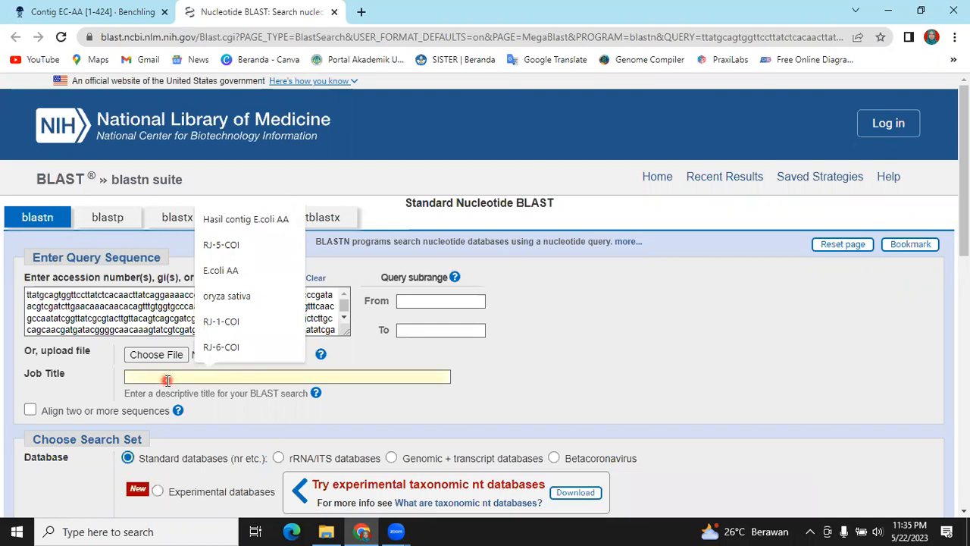
text(EC-AA)
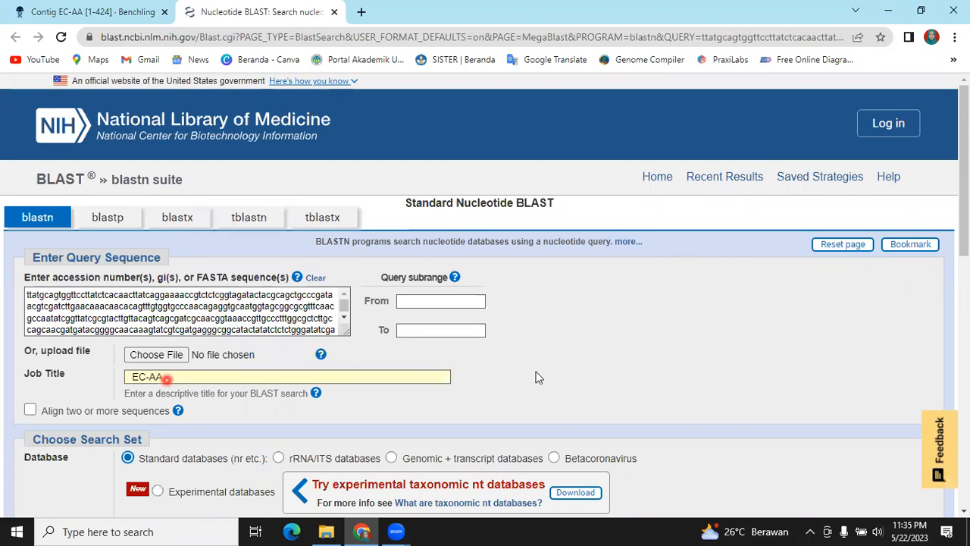
Clear the Proteus organism restriction from the search set
scroll(535, 377, down, 4)
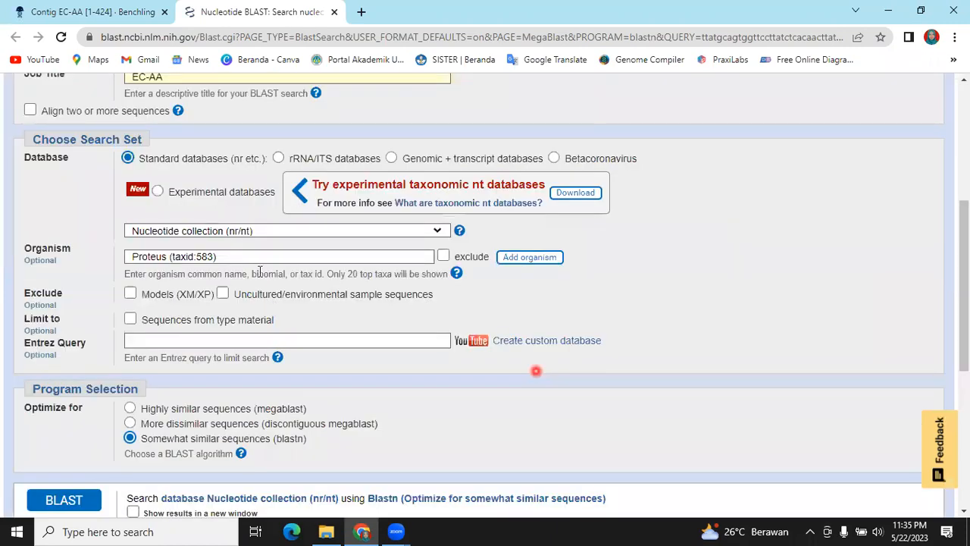
key(BackSpace)
key(BackSpace)
key(BackSpace)
key(BackSpace)
key(BackSpace)
key(BackSpace)
key(BackSpace)
key(BackSpace)
key(BackSpace)
key(BackSpace)
key(BackSpace)
key(BackSpace)
key(BackSpace)
key(BackSpace)
key(BackSpace)
key(BackSpace)
key(BackSpace)
key(BackSpace)
key(BackSpace)
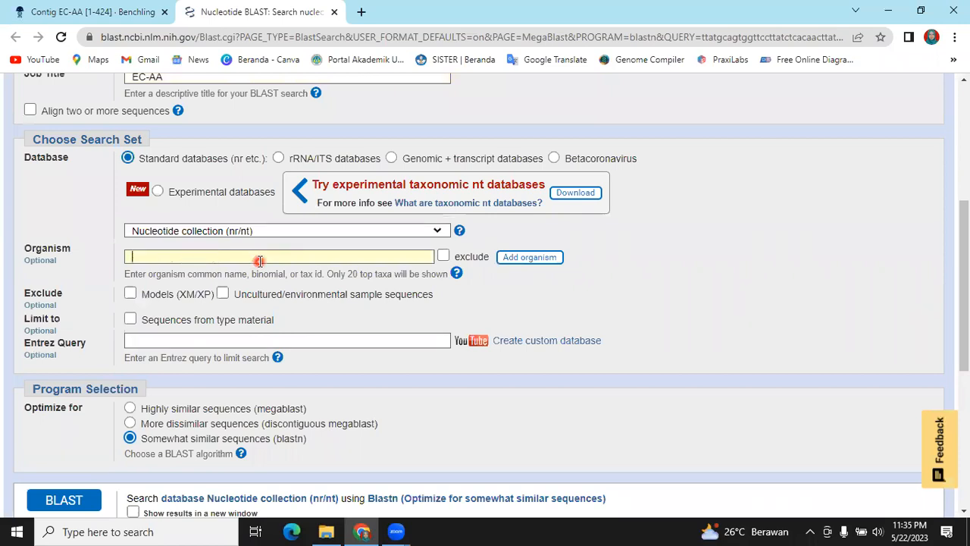
click(532, 283)
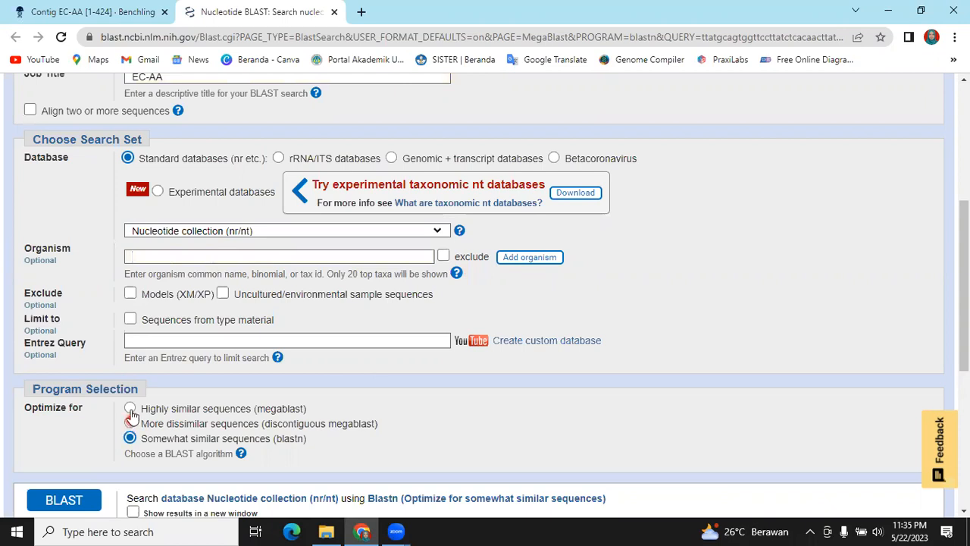
Optimize the search for highly similar sequences (megablast) and run BLAST
click(130, 410)
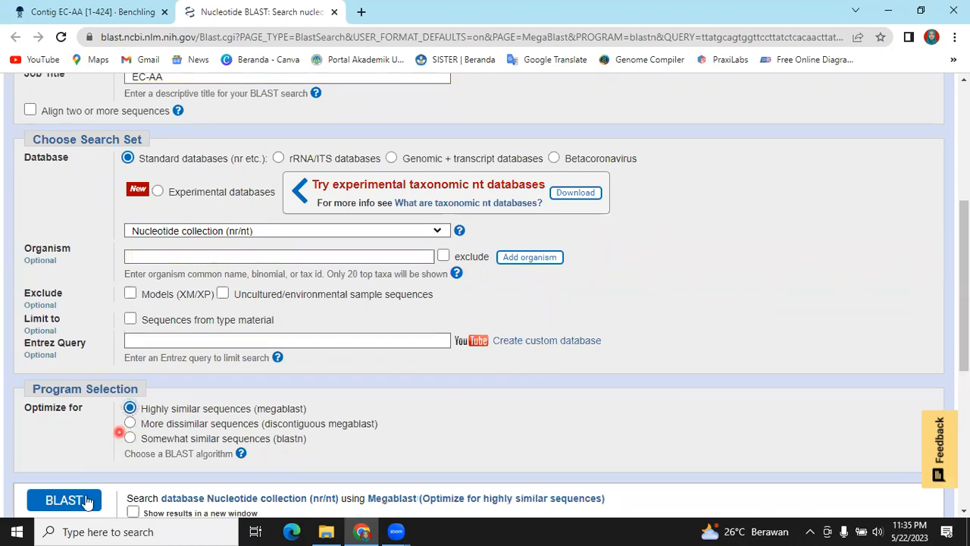
click(65, 500)
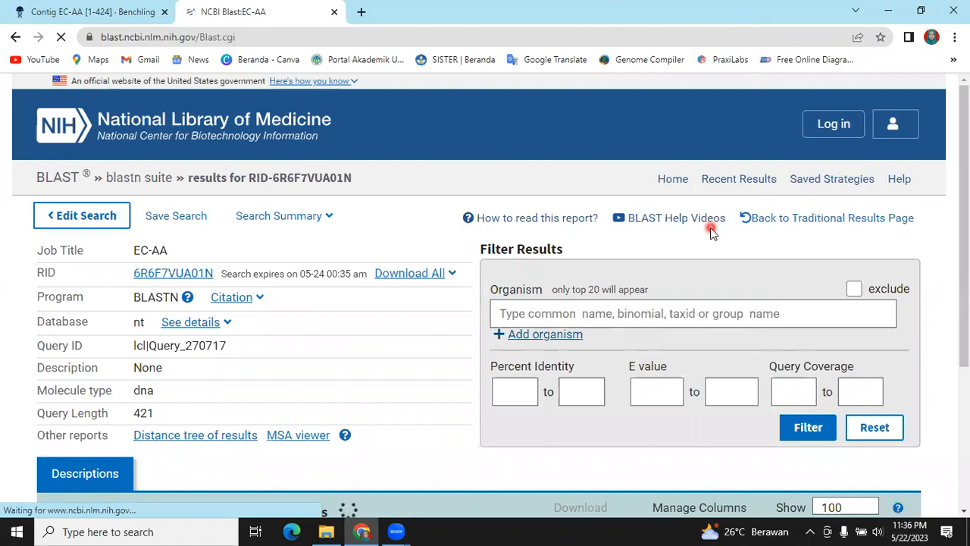
Examine the significant alignments, then inspect the alignment for Escherichia coli strain RHB45-C09 chromosome, complete genome
scroll(710, 227, down, 3)
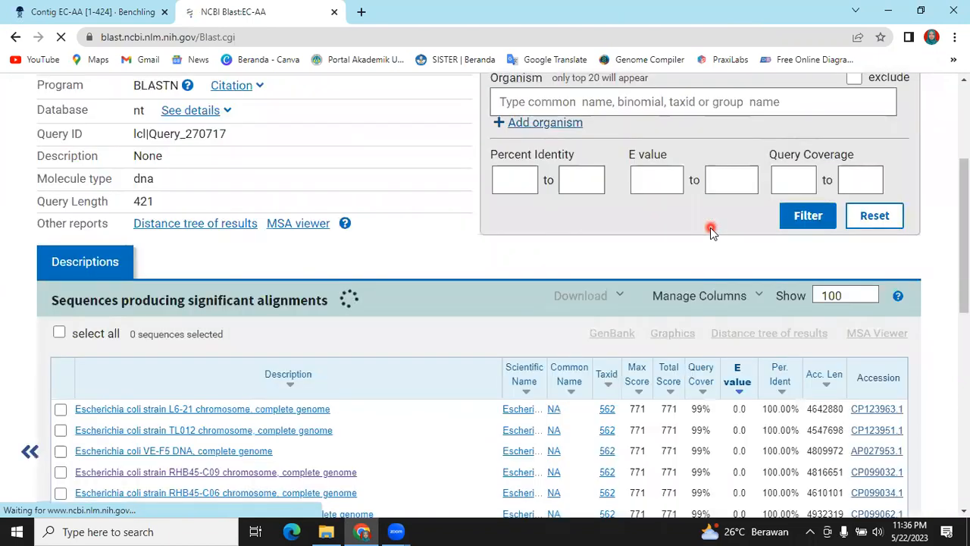
scroll(711, 229, down, 1)
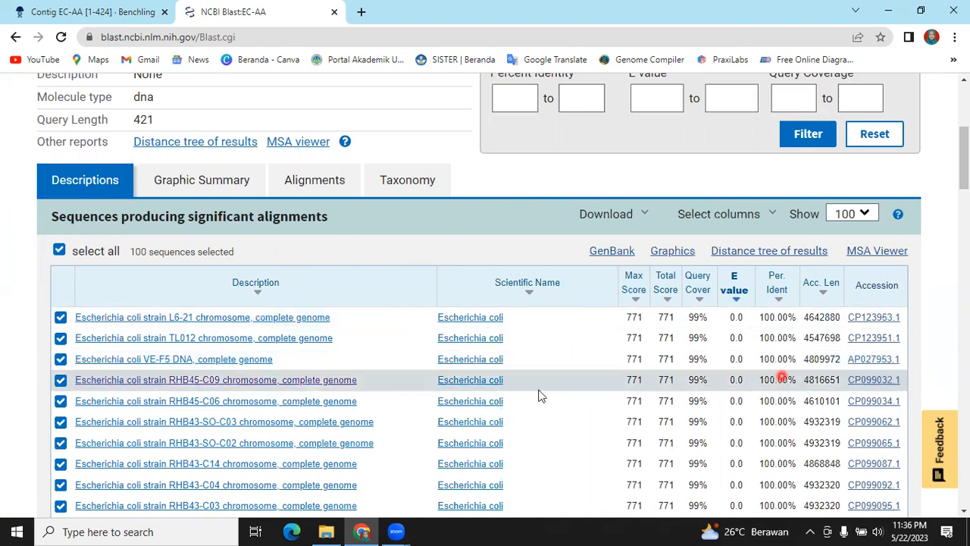
click(239, 383)
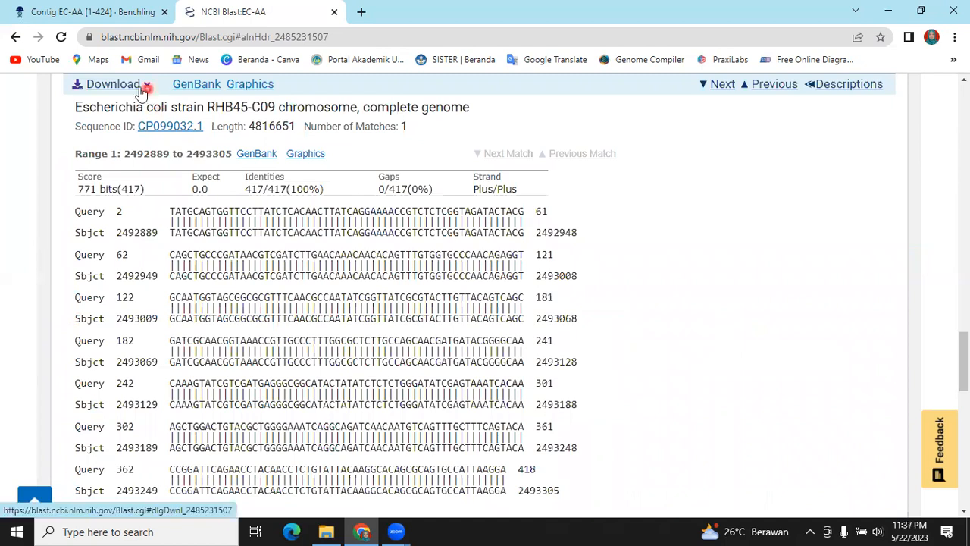
click(361, 247)
scroll(361, 247, down, 1)
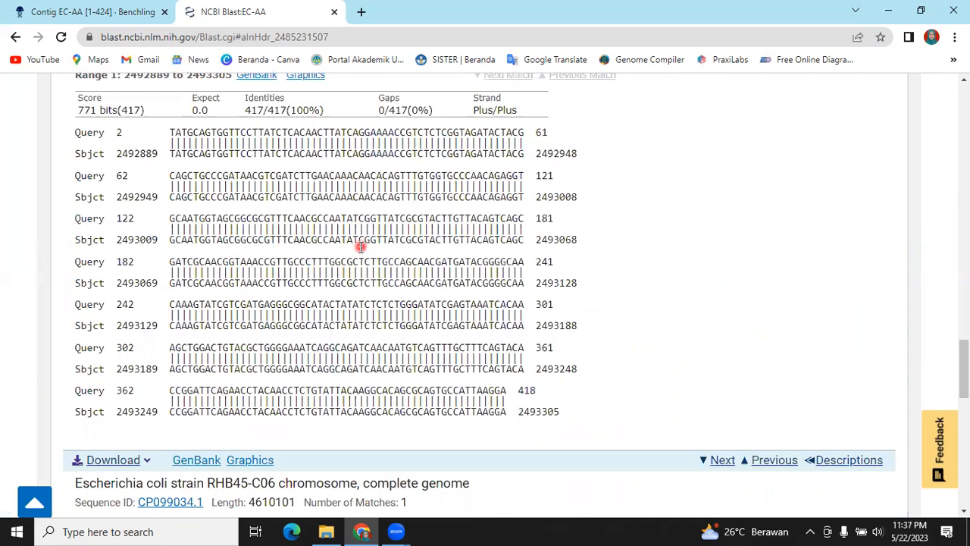
scroll(123, 189, up, 1)
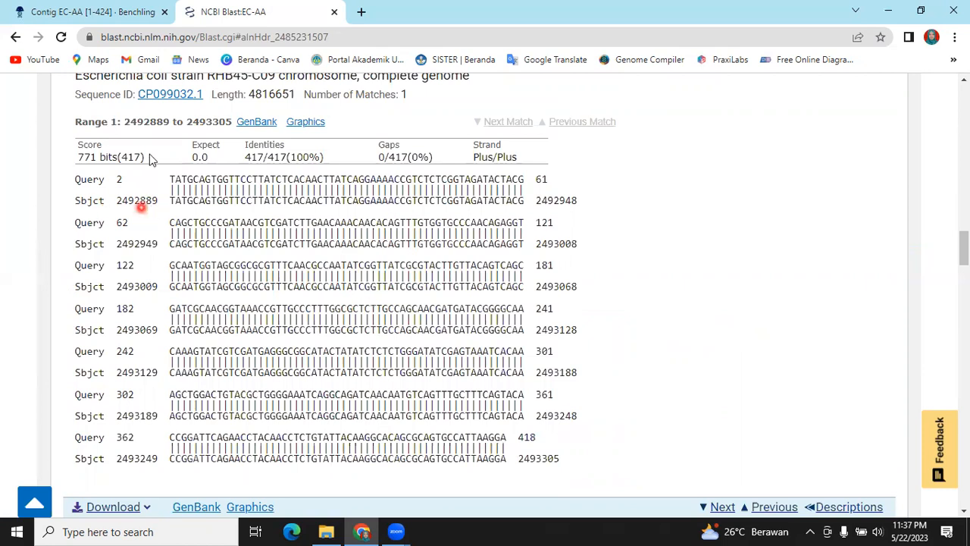
scroll(174, 227, up, 1)
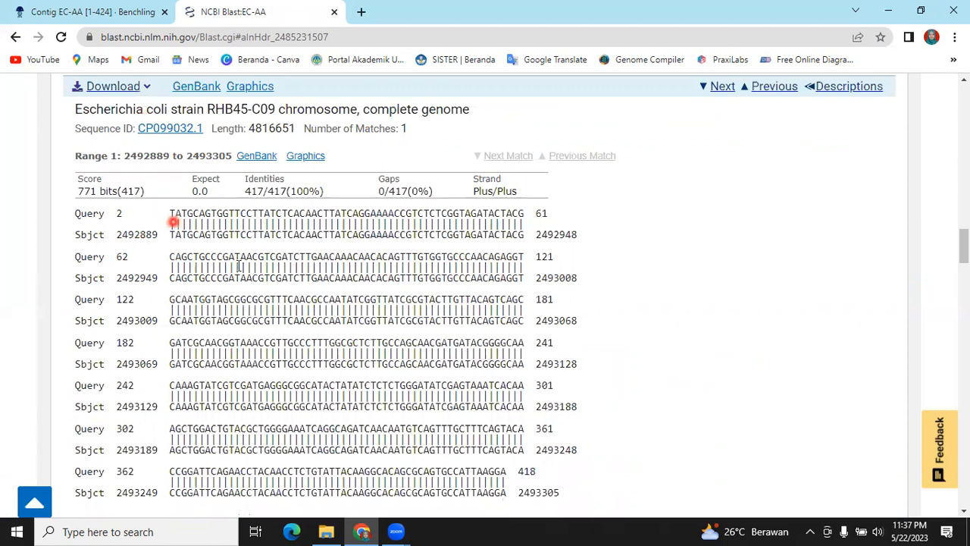
scroll(144, 159, down, 1)
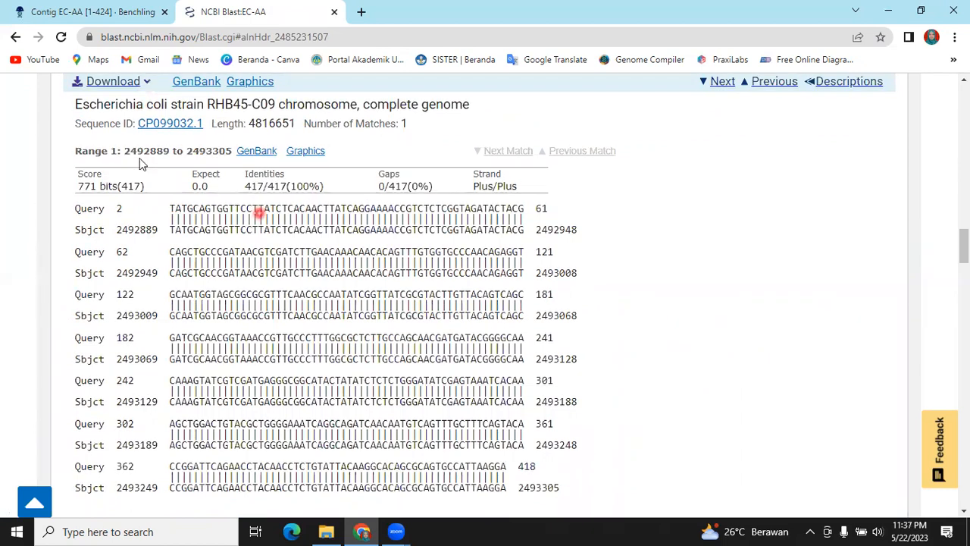
click(148, 87)
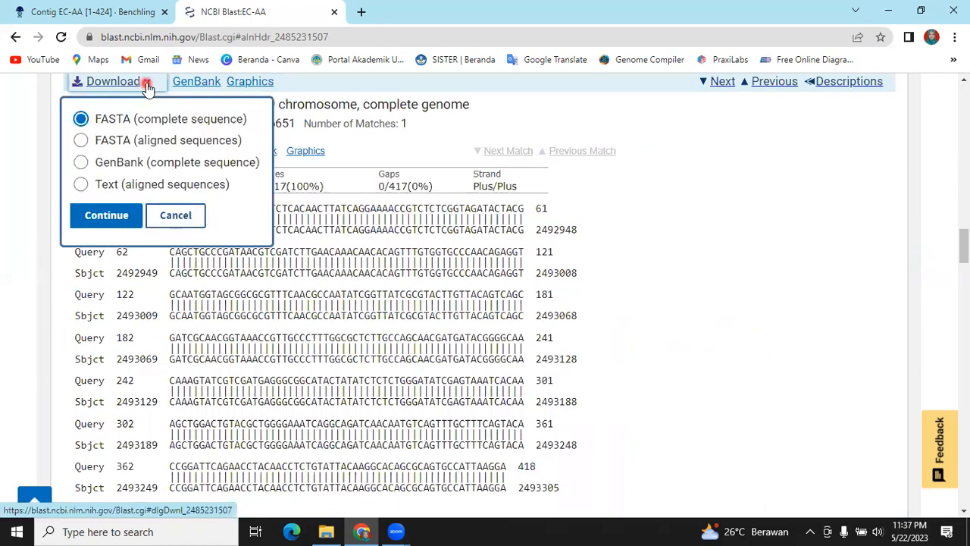
click(81, 141)
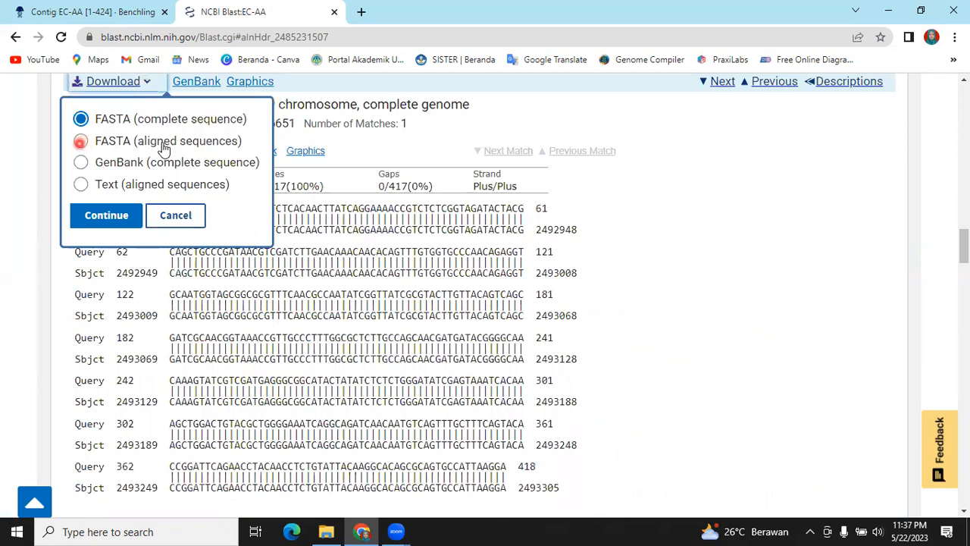
click(82, 144)
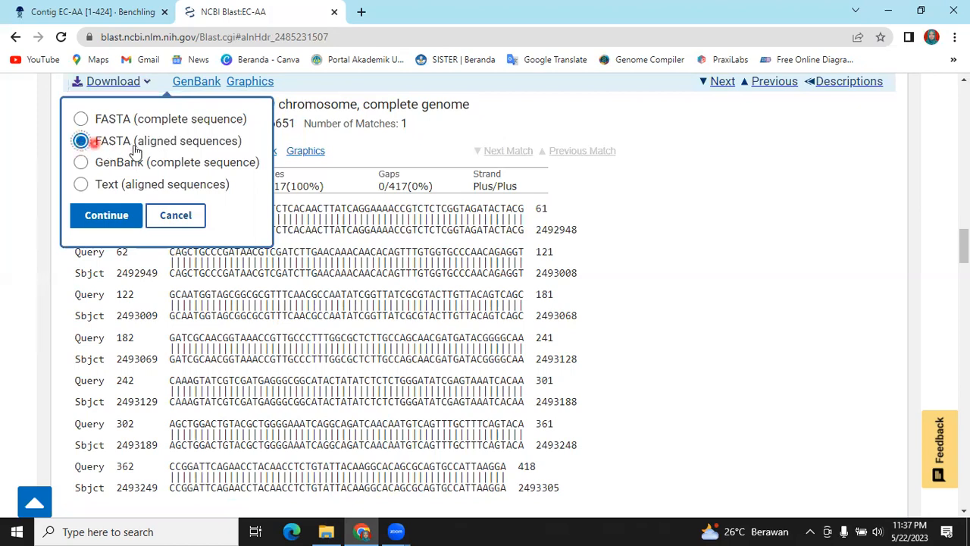
click(115, 218)
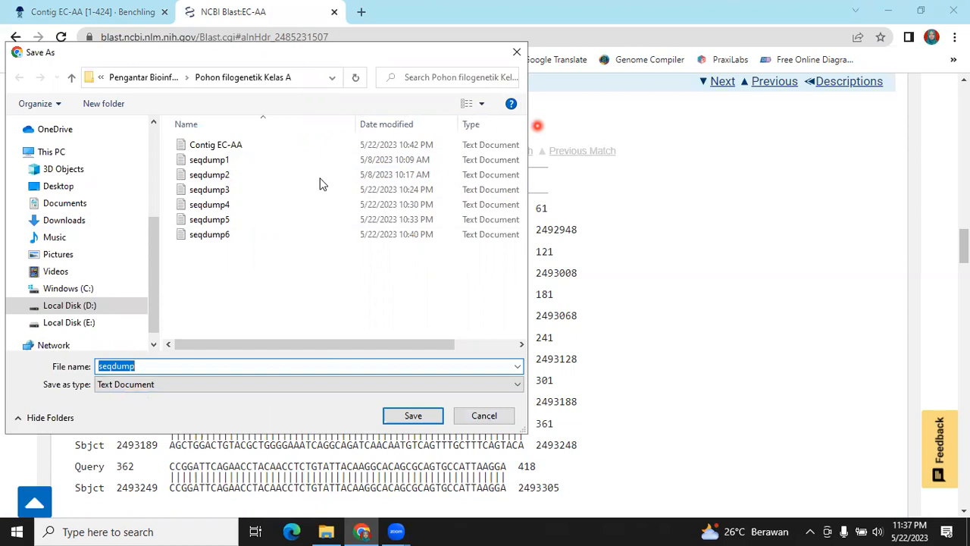
click(496, 416)
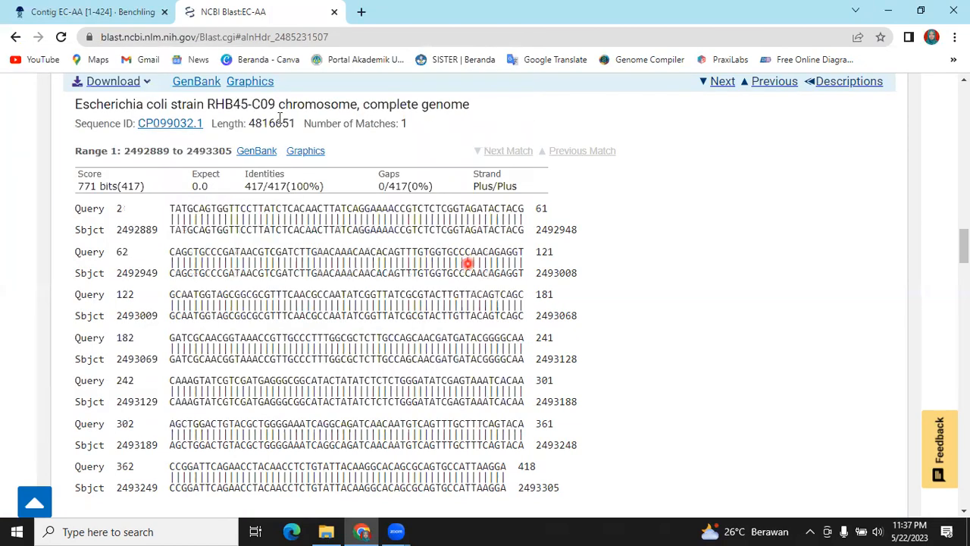
Return to the contig in Benchling and send its selected sequence to NCBI BLAST for another search
click(130, 17)
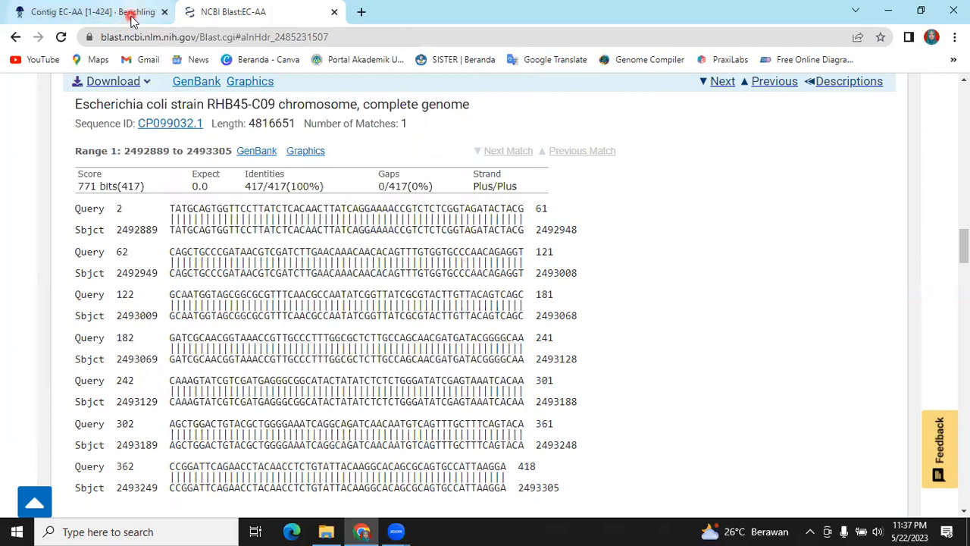
click(130, 17)
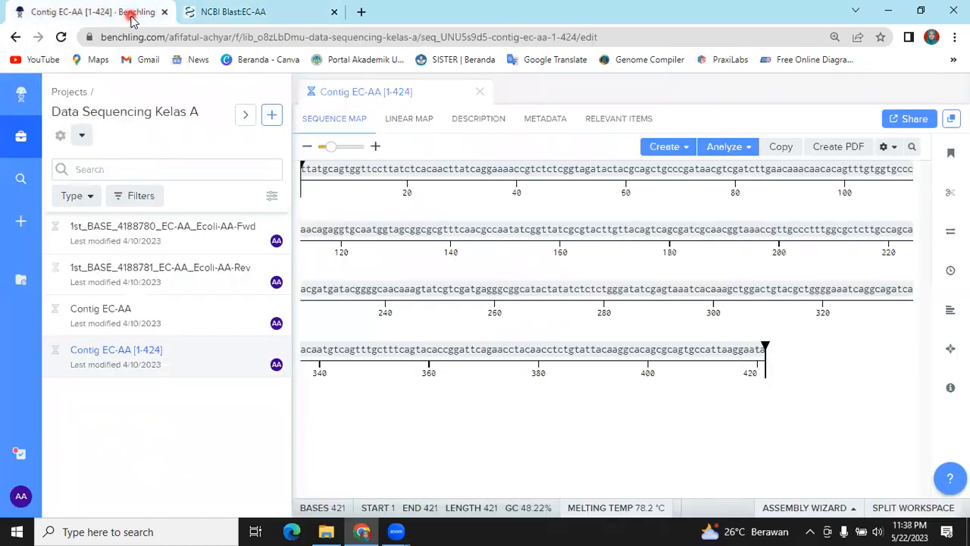
click(703, 191)
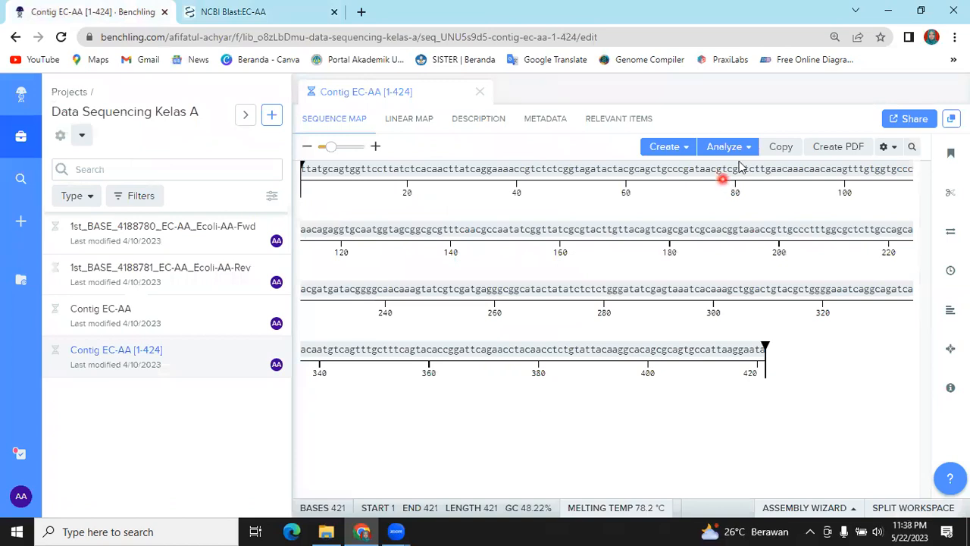
click(737, 149)
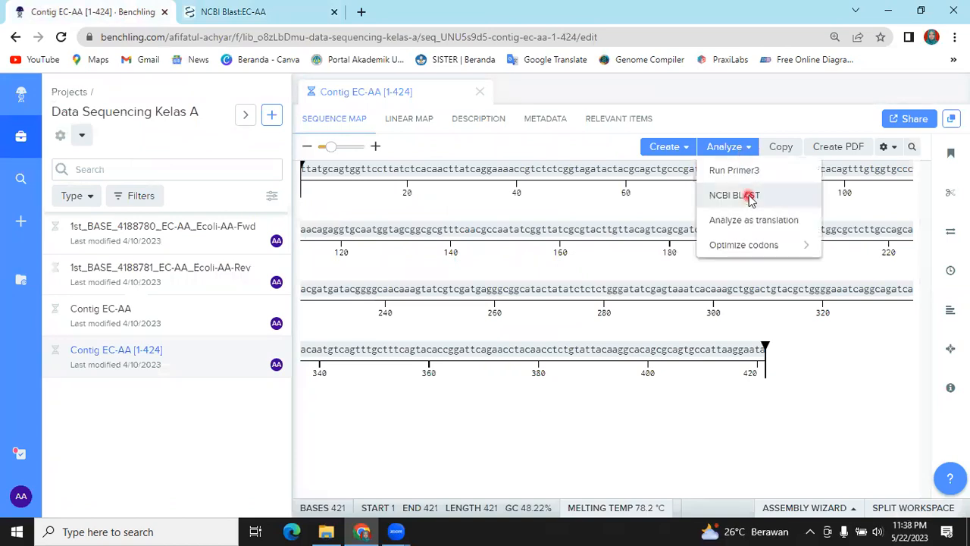
click(735, 195)
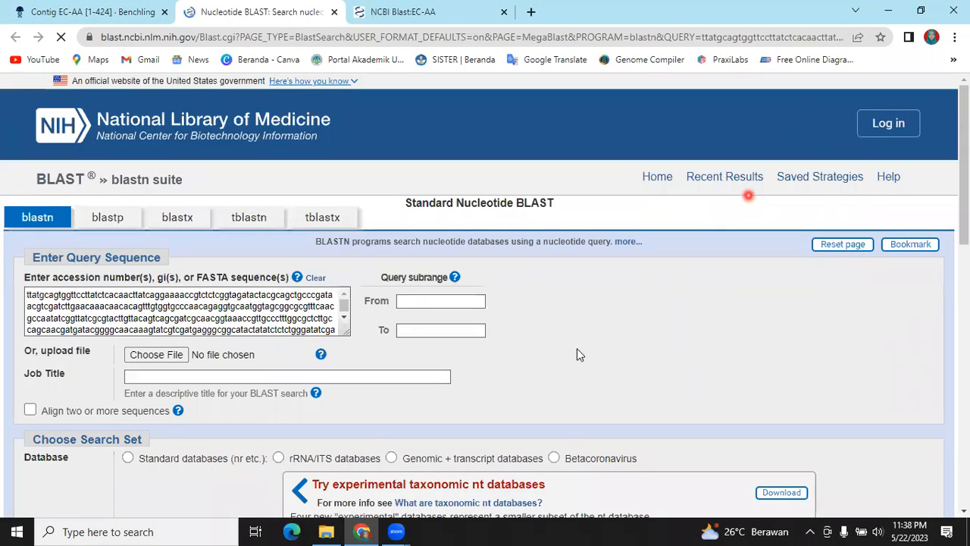
Title the new BLAST job EC-AA
click(271, 375)
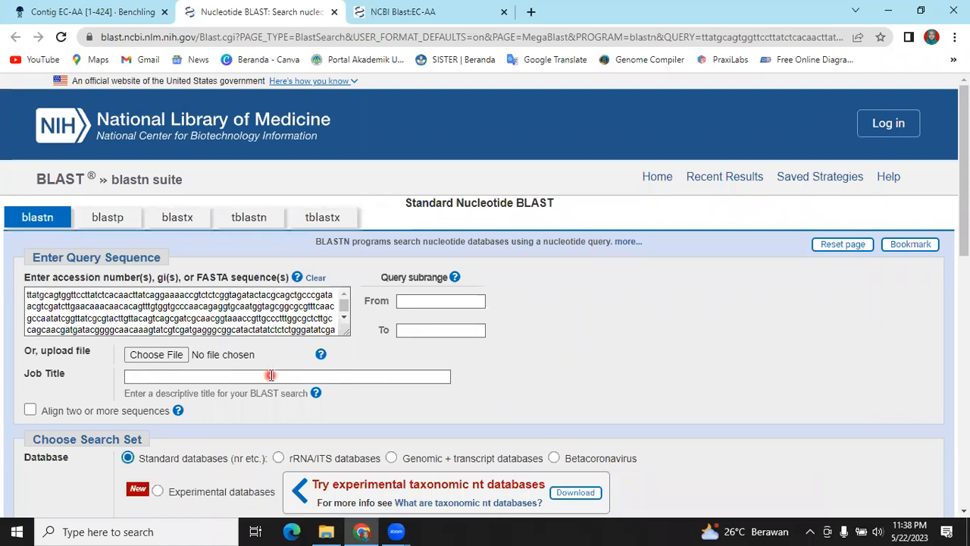
text(E)
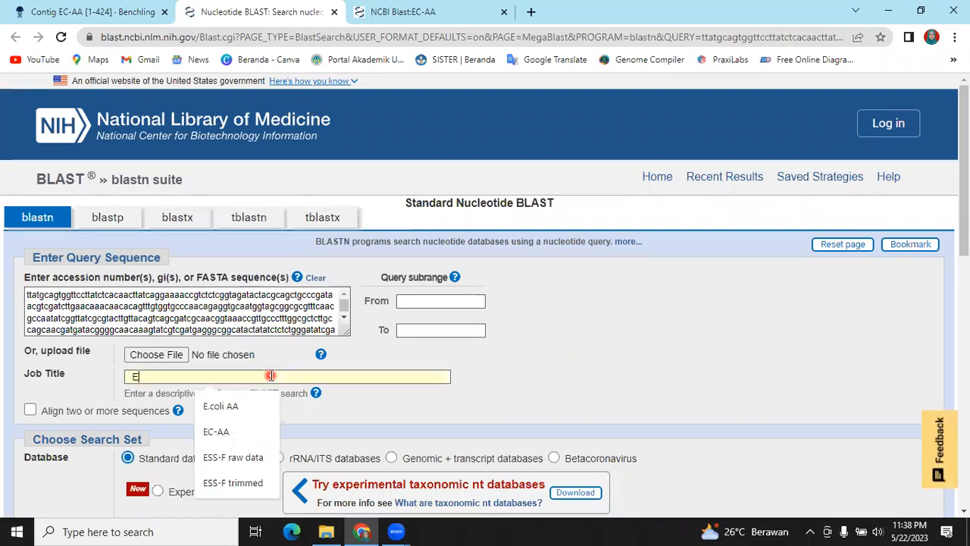
text(C)
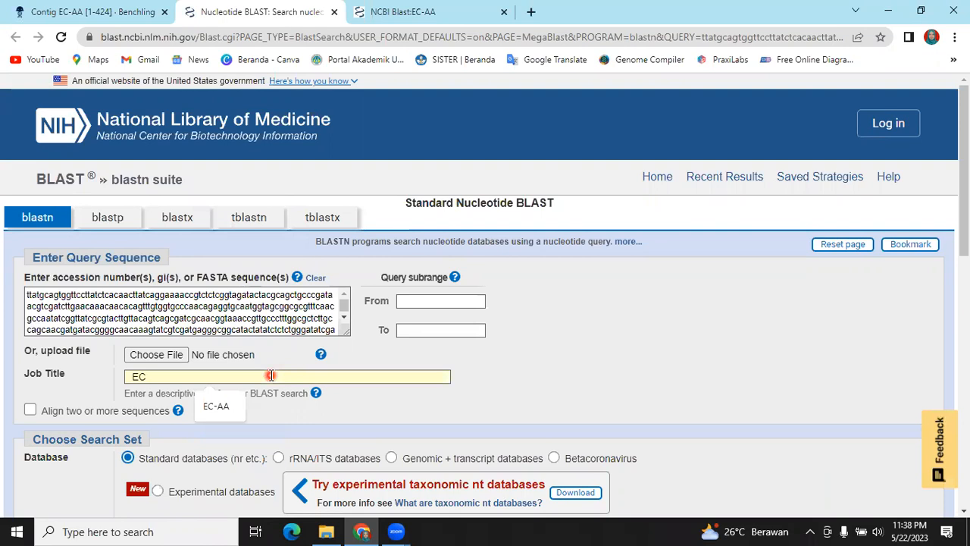
text(-AA)
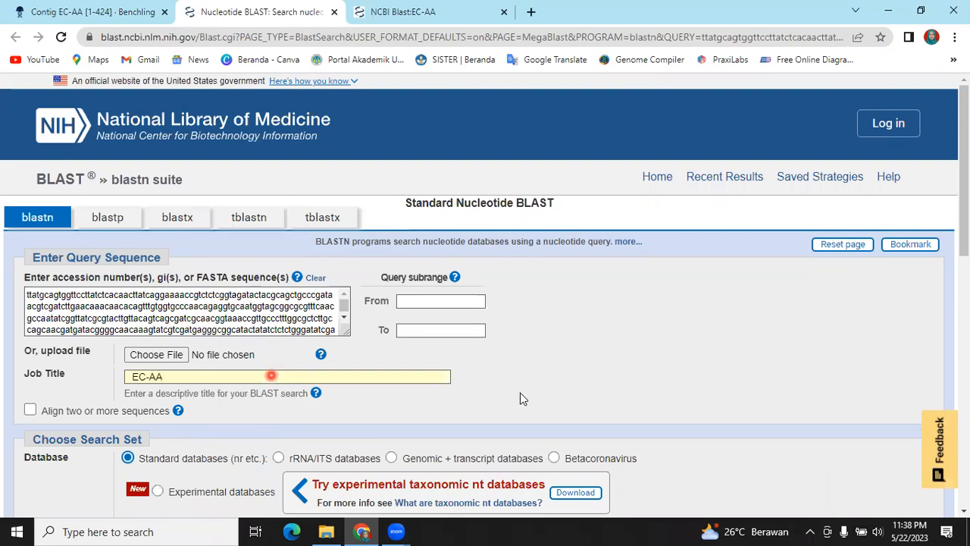
Restrict the search set's organism to Salmonella (taxid:590)
scroll(520, 395, down, 3)
scroll(273, 258, down, 2)
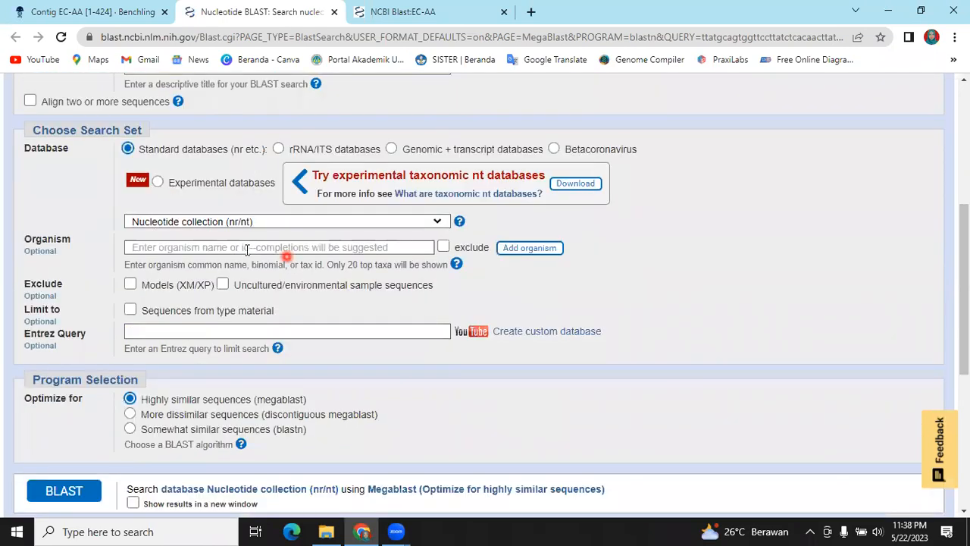
click(246, 248)
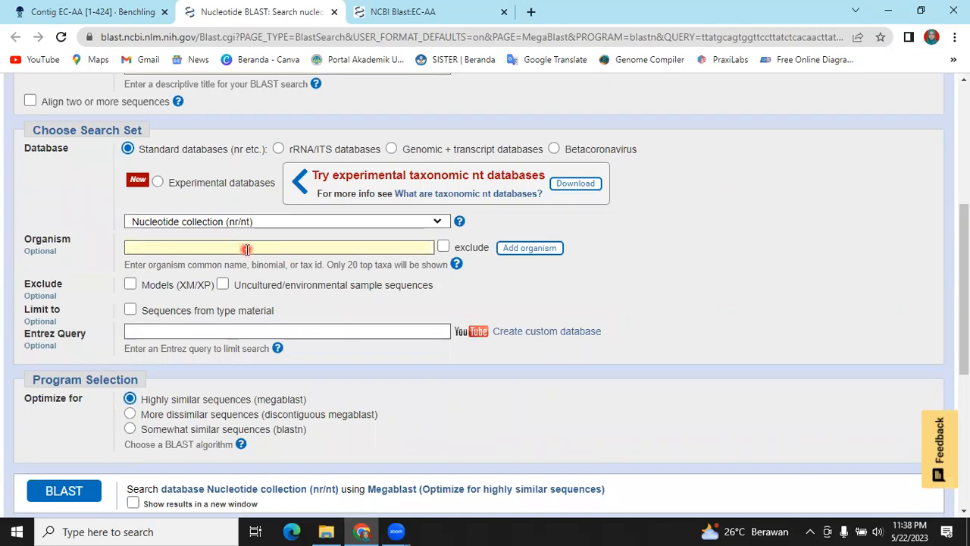
scroll(247, 250, up, 1)
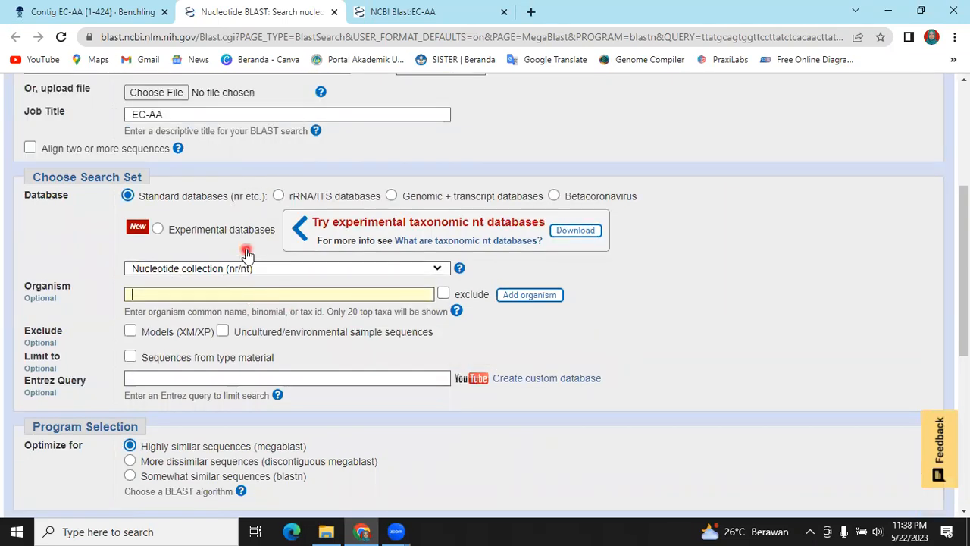
scroll(246, 254, up, 1)
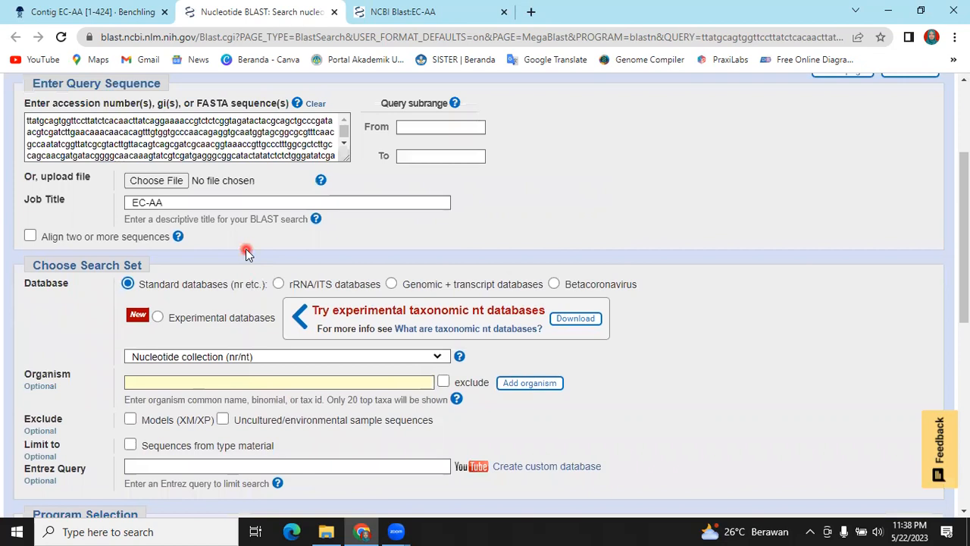
scroll(247, 252, up, 1)
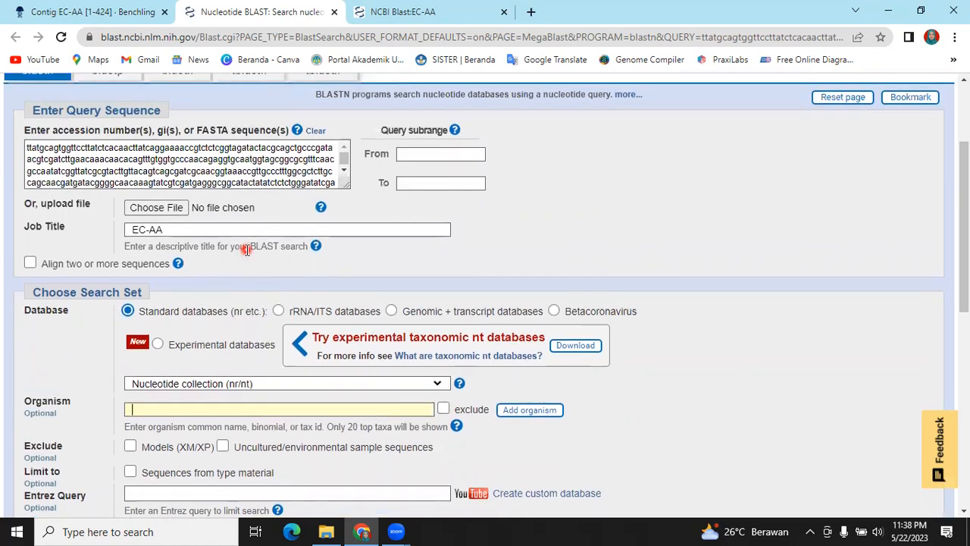
text(Salmonella)
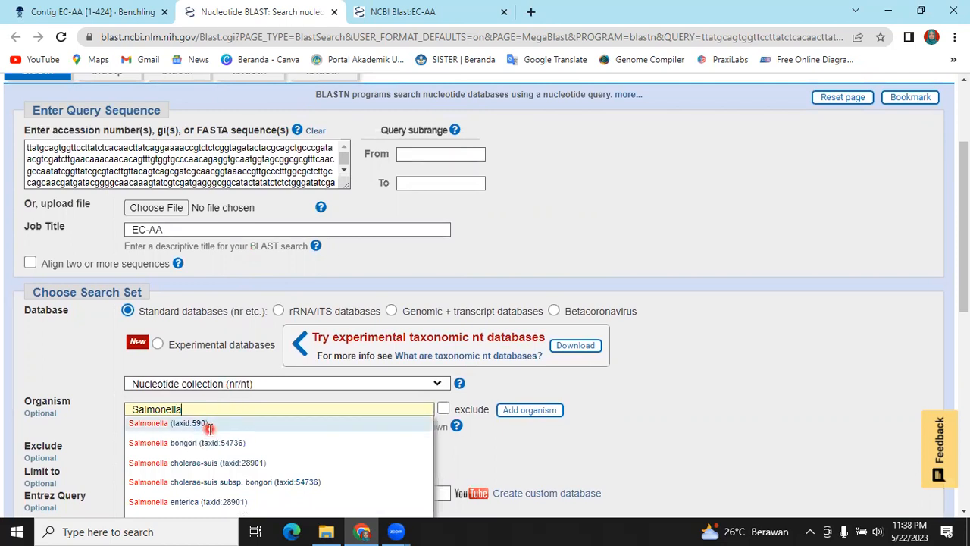
click(210, 433)
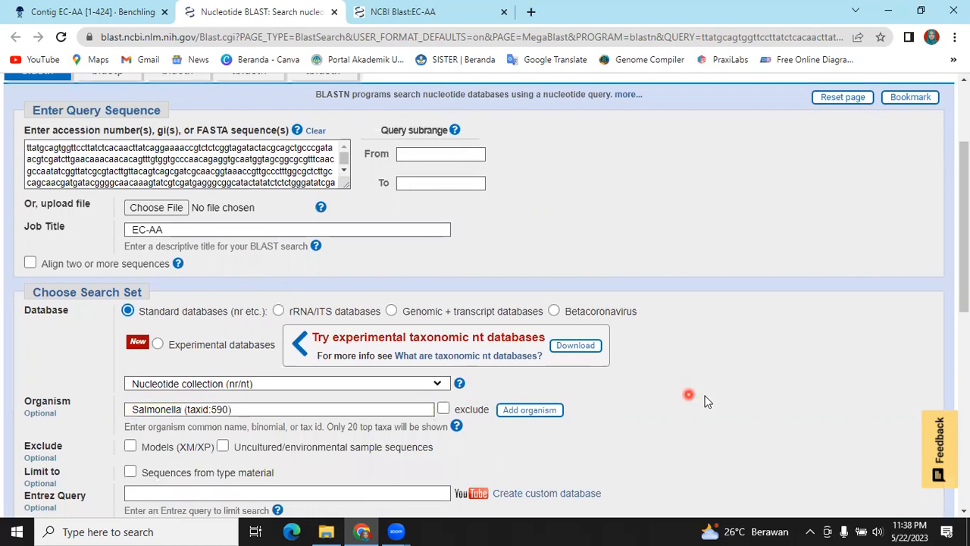
Optimize the search for somewhat similar sequences (blastn) and run BLAST
scroll(314, 353, down, 3)
click(130, 338)
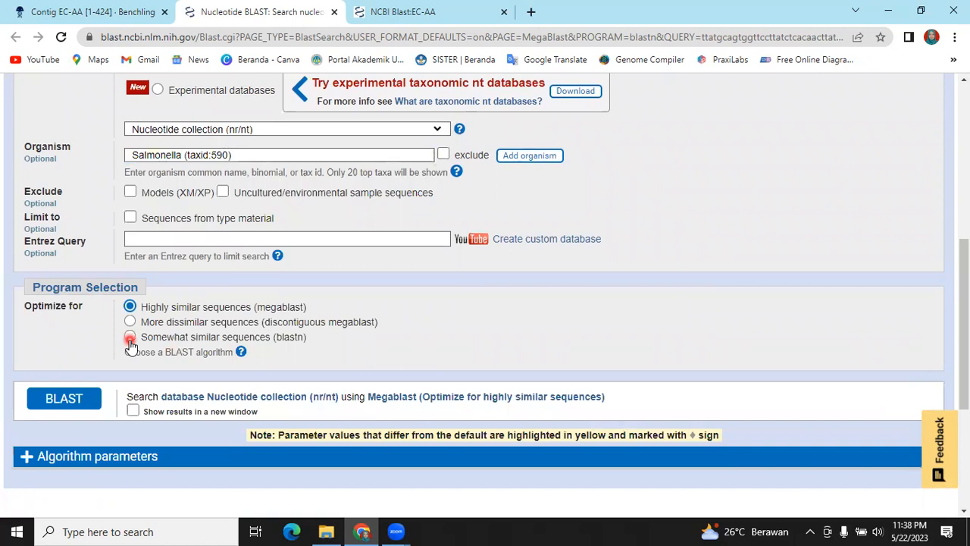
click(73, 406)
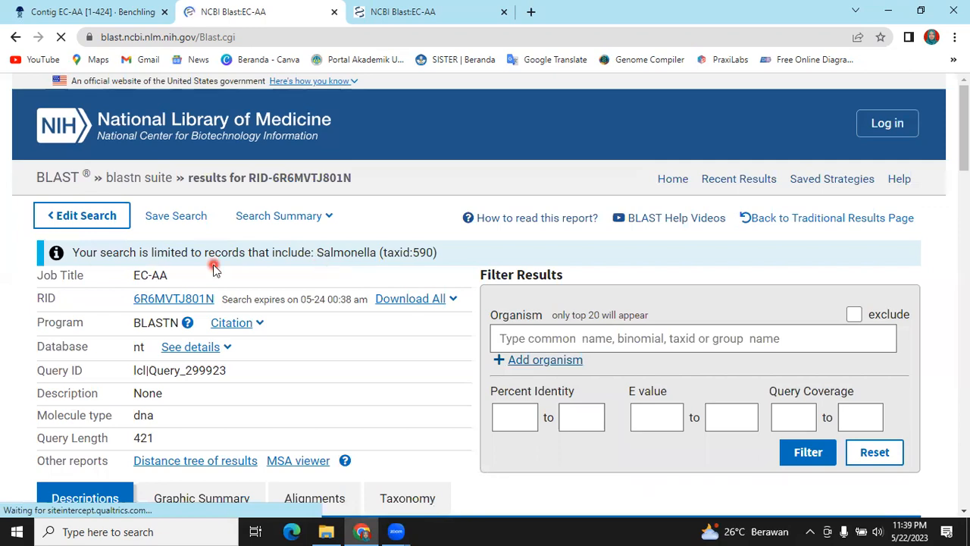
Examine the significant Salmonella alignments and inspect the alignment for Salmonella enterica strain NCTC10436 genome assembly, chromosome: 1
scroll(215, 269, down, 2)
scroll(215, 269, down, 3)
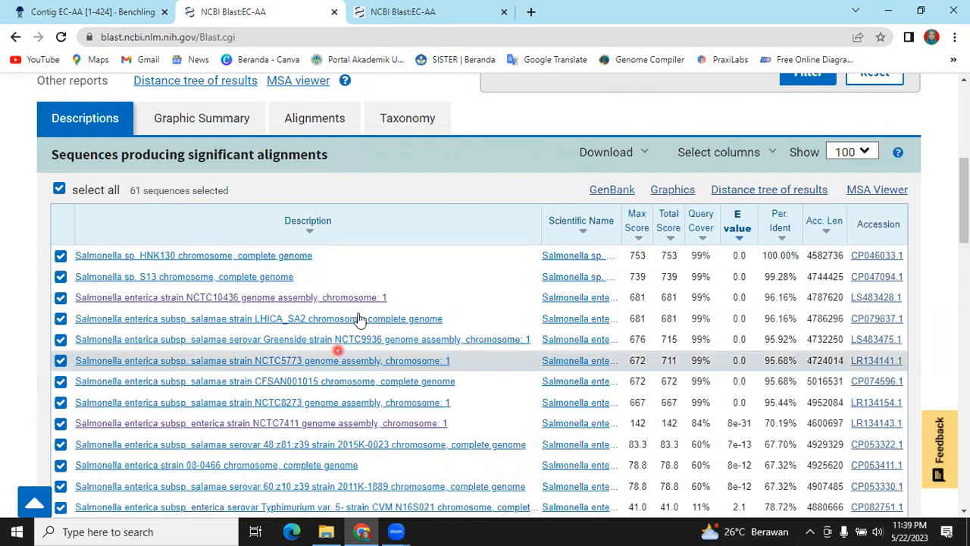
click(182, 300)
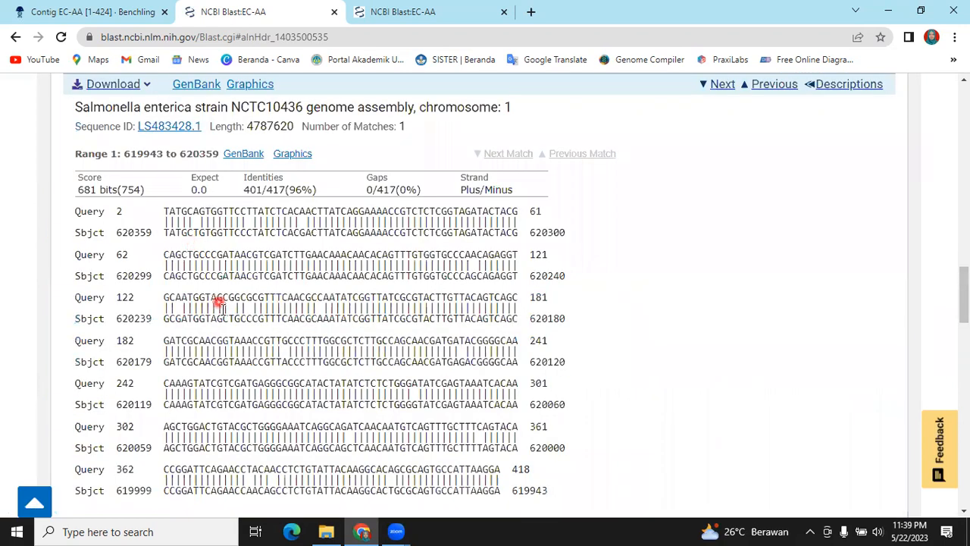
scroll(219, 303, down, 2)
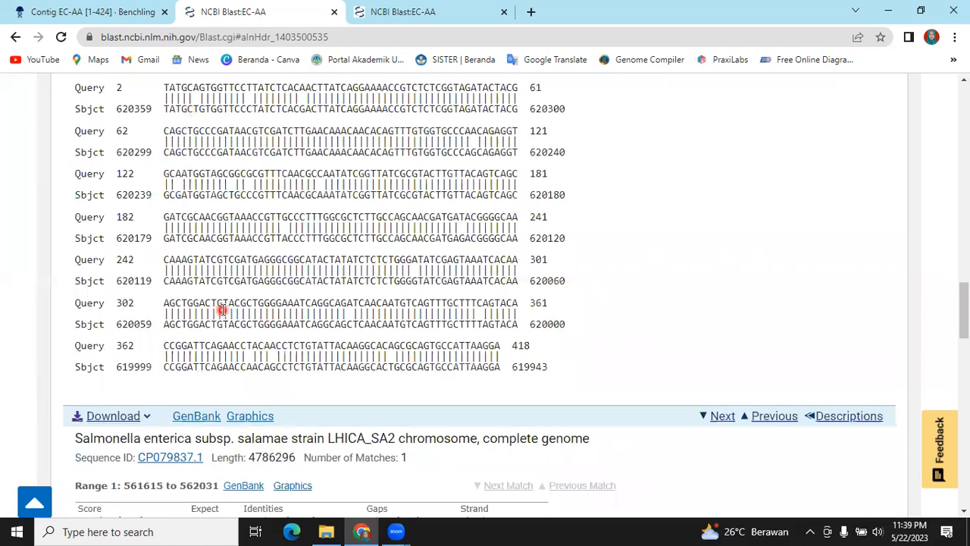
scroll(222, 309, up, 2)
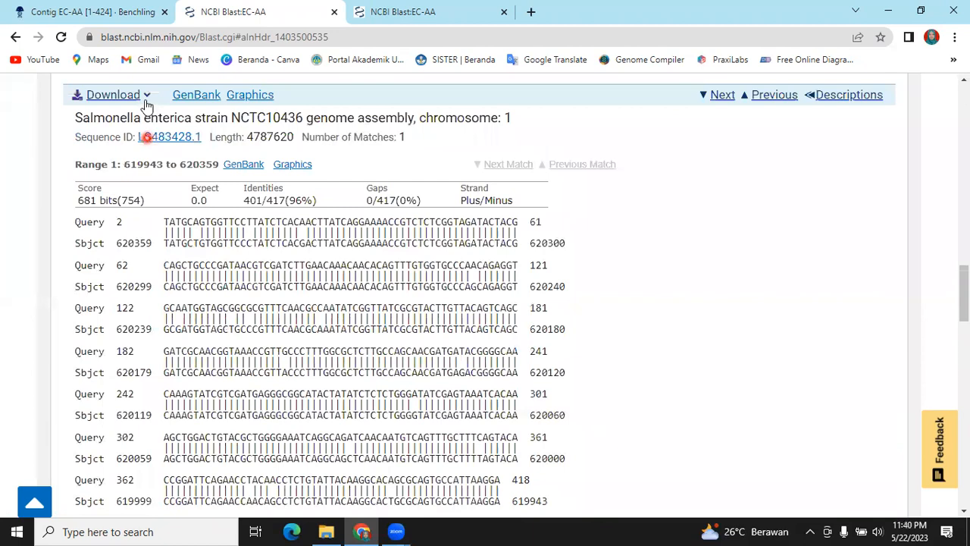
click(146, 98)
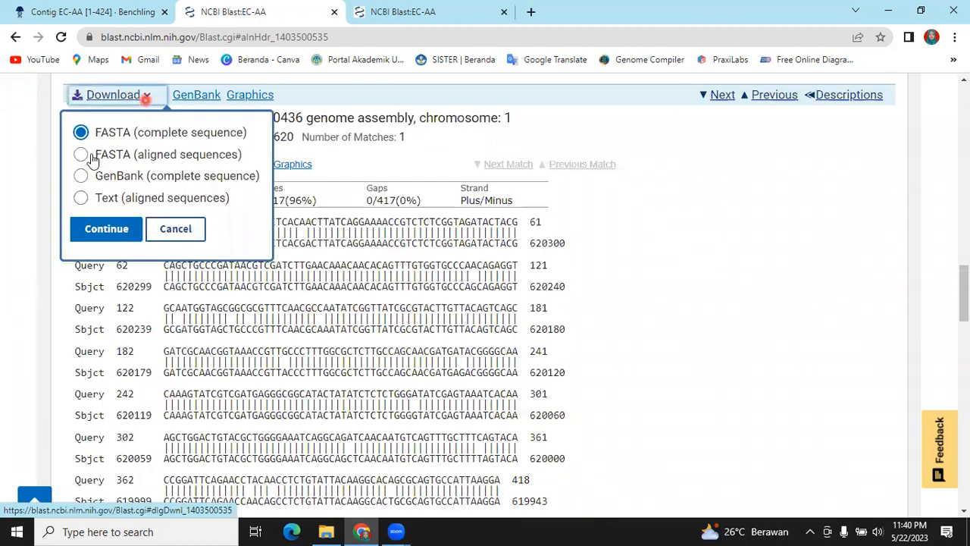
click(97, 151)
click(127, 232)
click(126, 230)
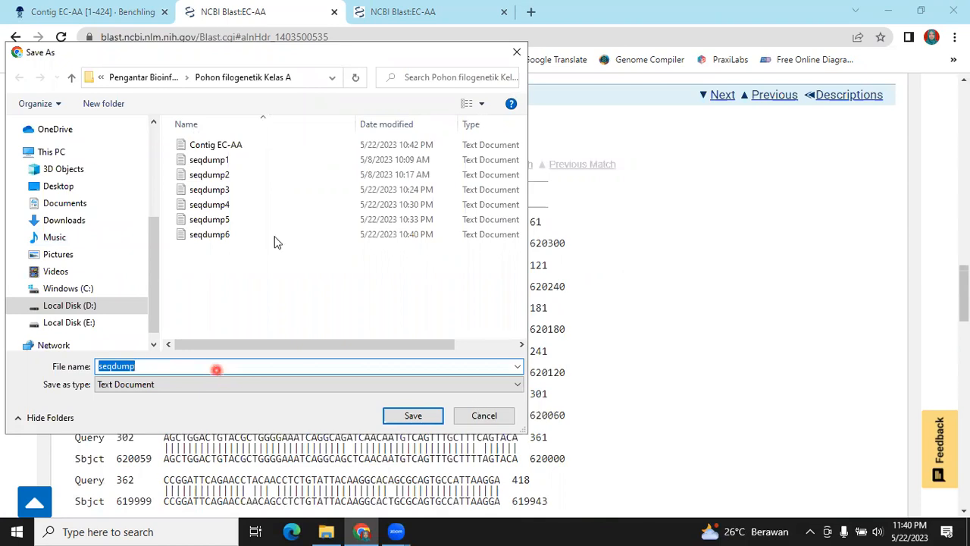
click(485, 416)
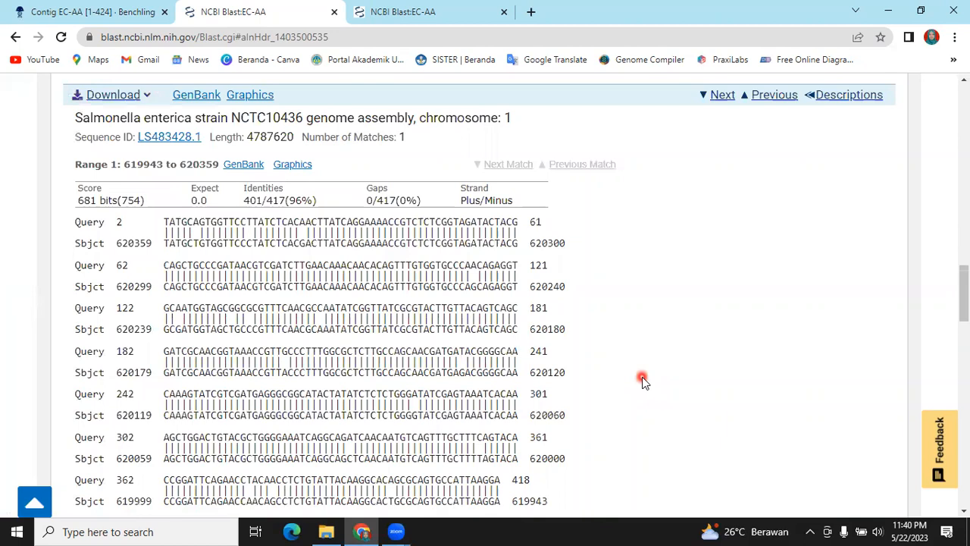
Look at the seqdump files in the Pohon filogenetik Kelas A folder in File Explorer, and return to the browser
click(335, 532)
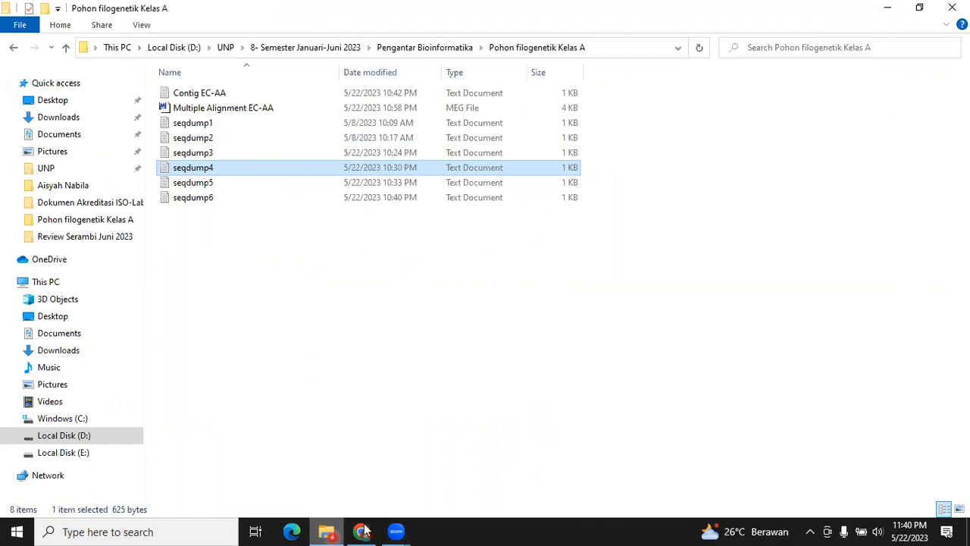
mouse_move(369, 532)
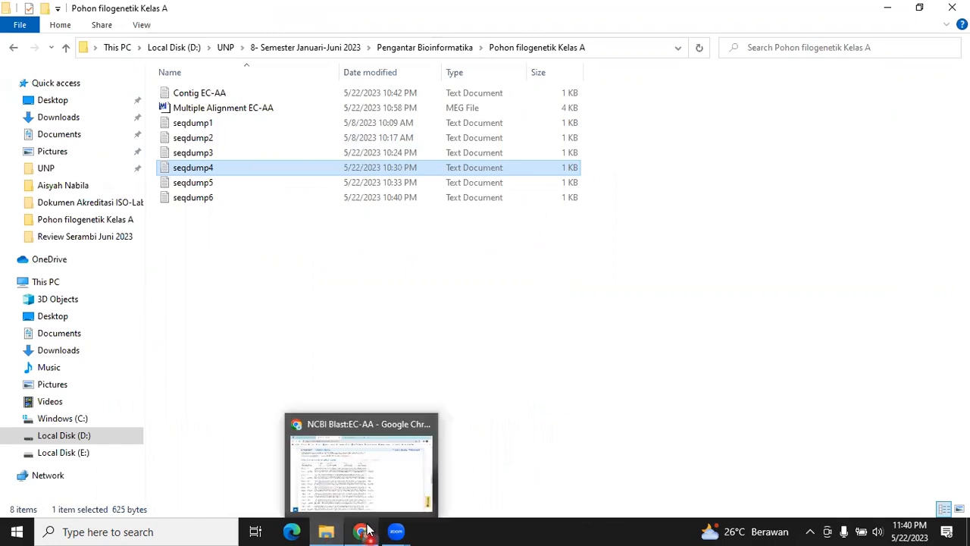
click(366, 530)
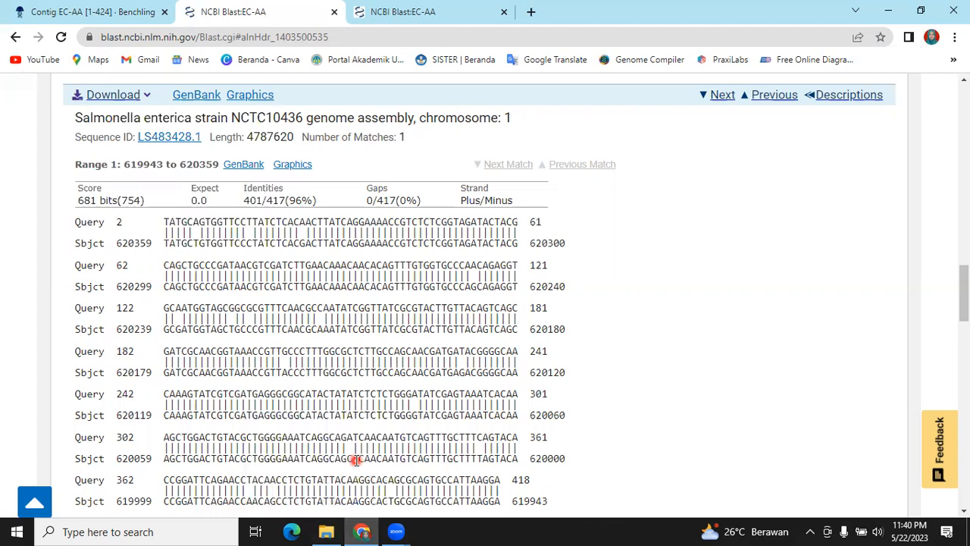
Switch to the contig in Benchling, select its whole sequence and copy it as a DNA sequence
click(122, 15)
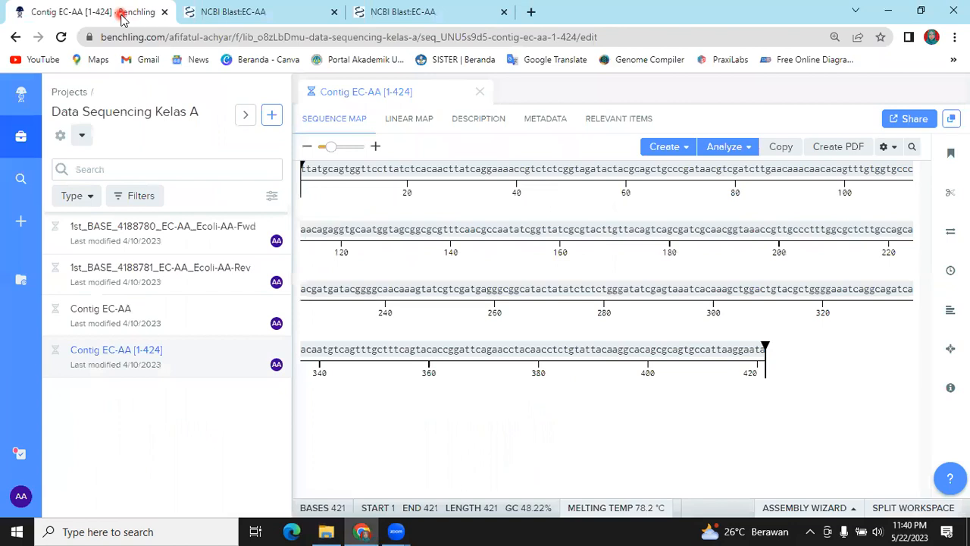
click(429, 184)
click(458, 181)
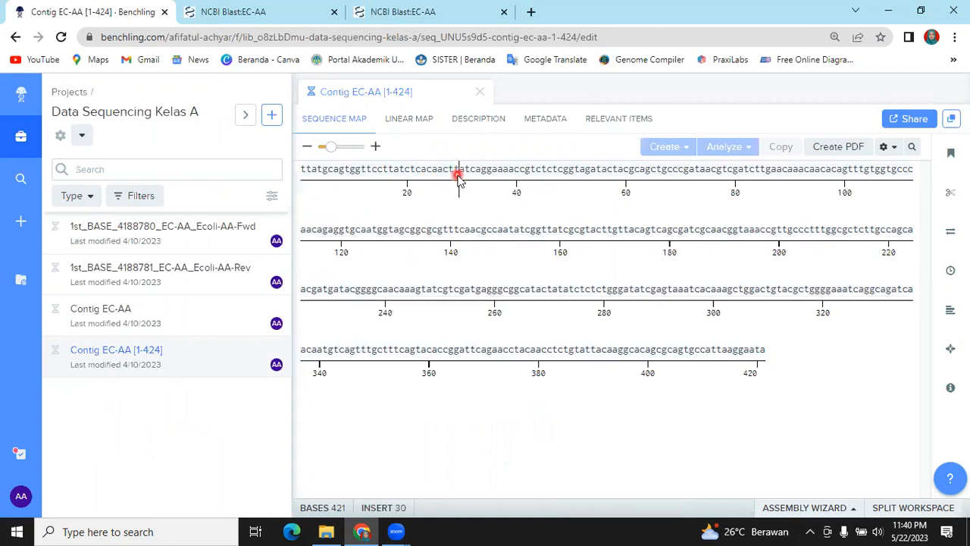
click(518, 179)
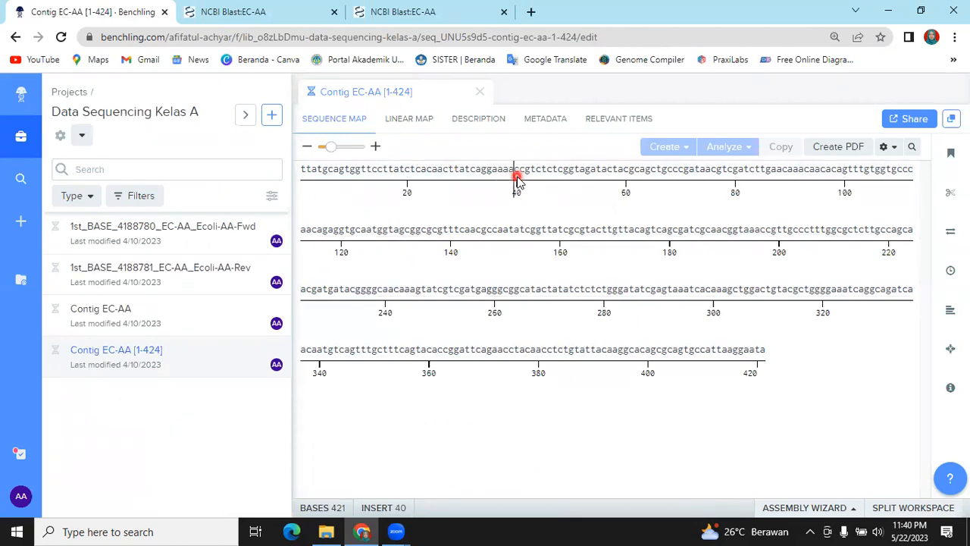
key(ctrl+a)
click(576, 201)
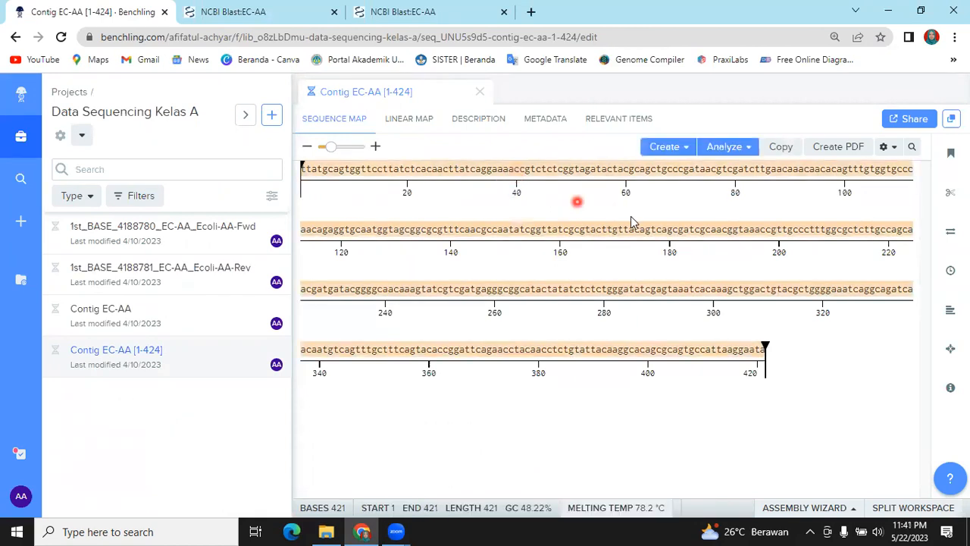
click(790, 165)
click(789, 146)
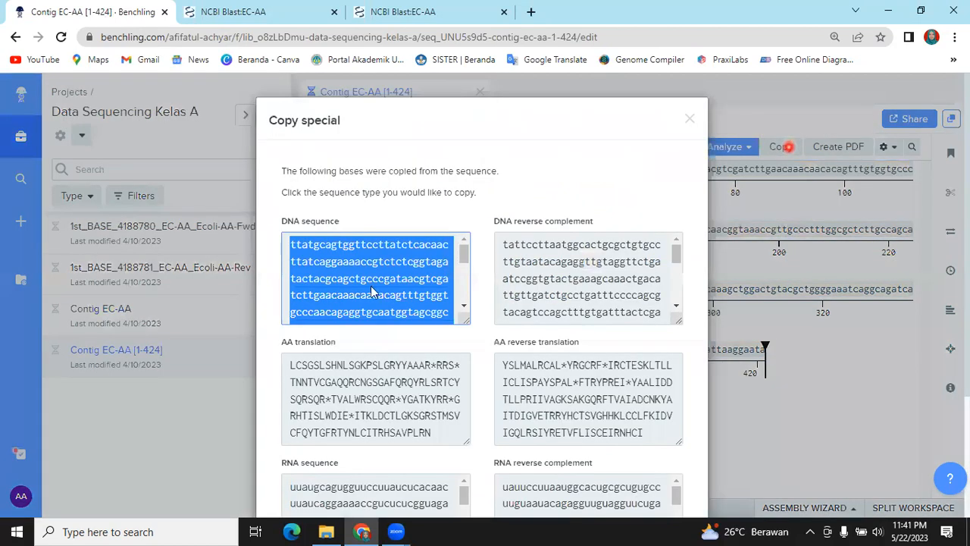
click(369, 283)
click(356, 293)
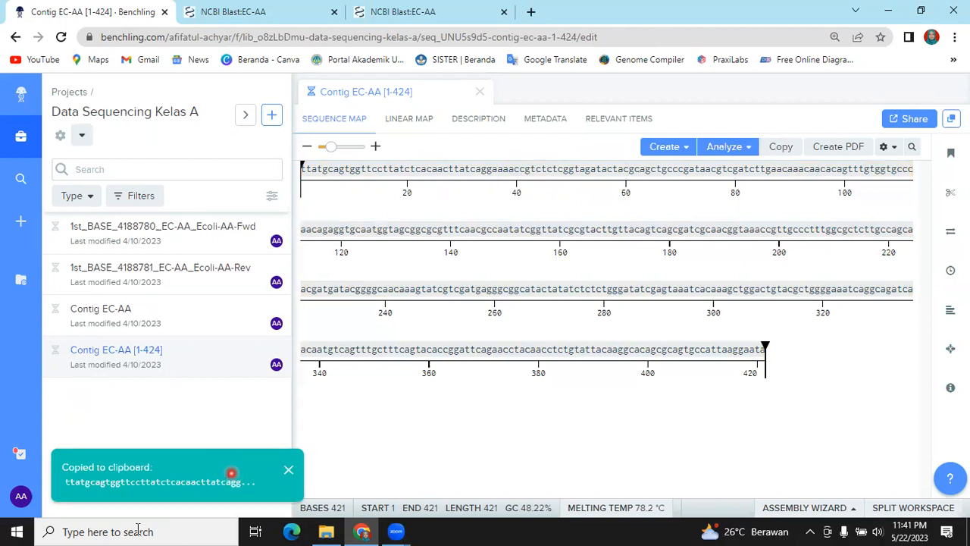
Open a blank Notepad document from the Windows accessories
click(16, 531)
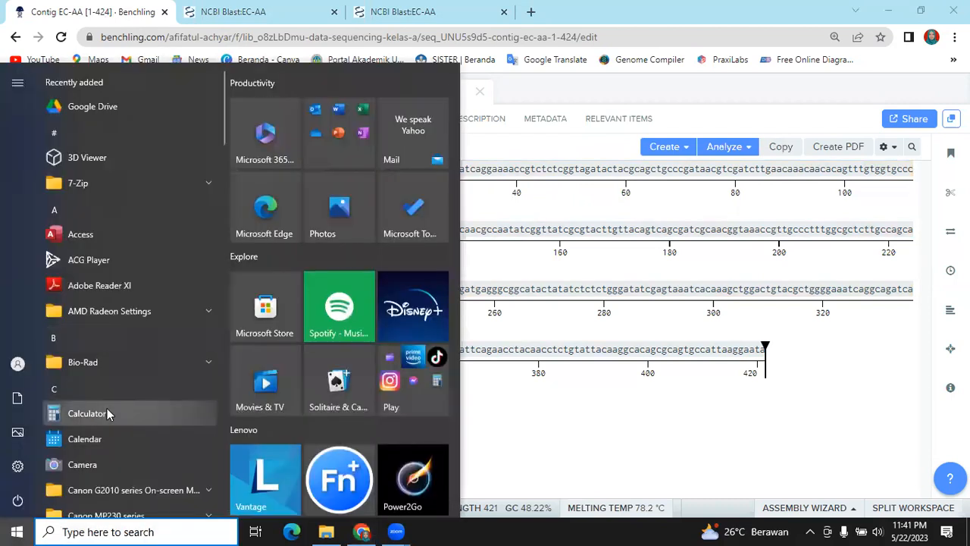
scroll(107, 409, down, 5)
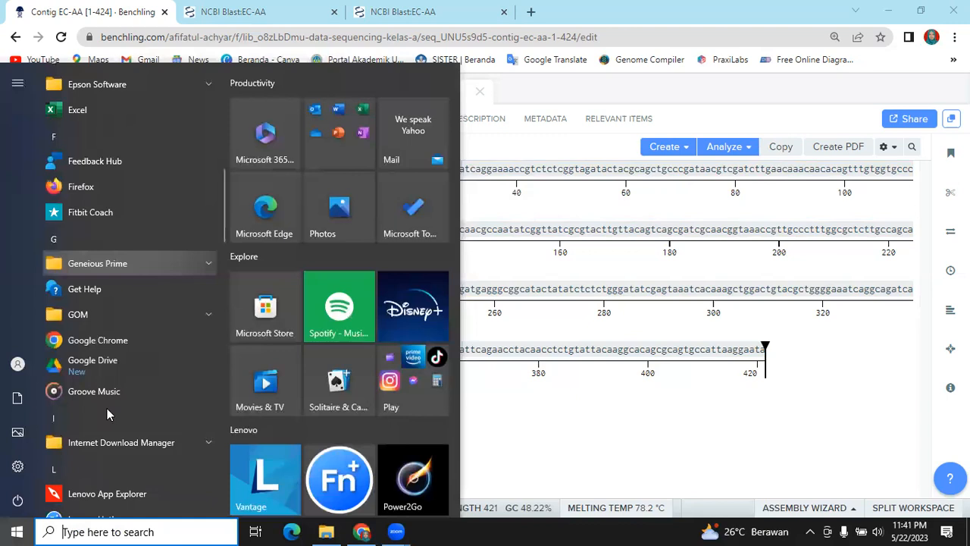
scroll(107, 409, down, 5)
scroll(107, 408, down, 5)
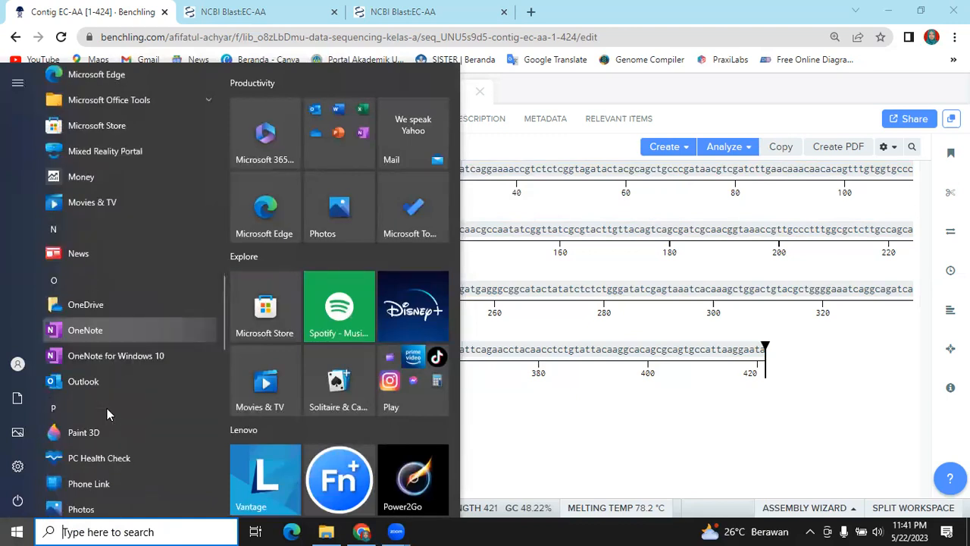
scroll(107, 409, down, 5)
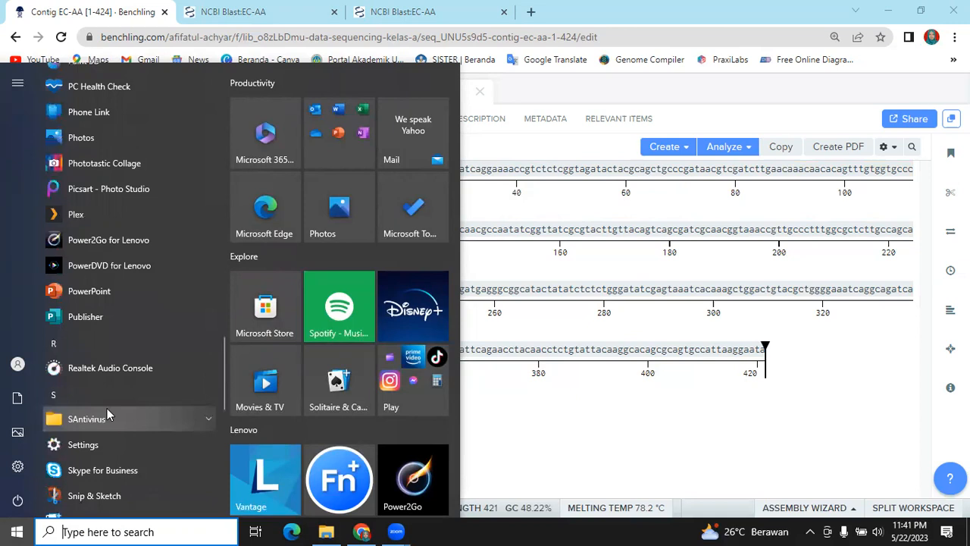
scroll(107, 407, down, 3)
scroll(107, 407, down, 5)
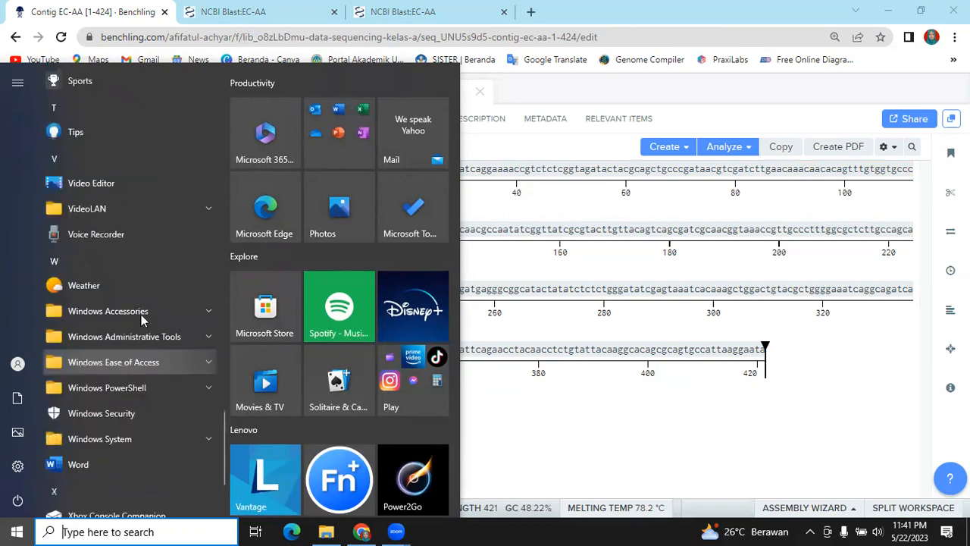
click(141, 315)
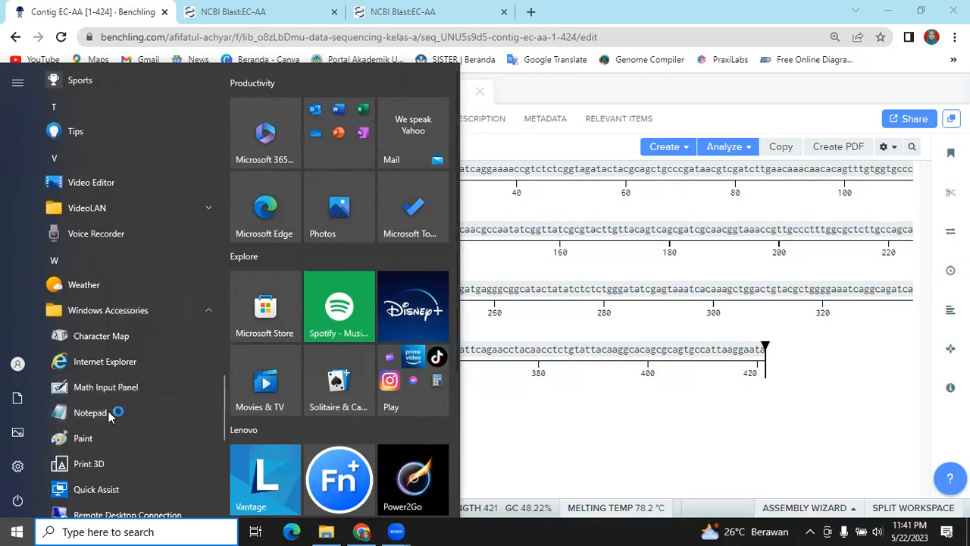
click(108, 415)
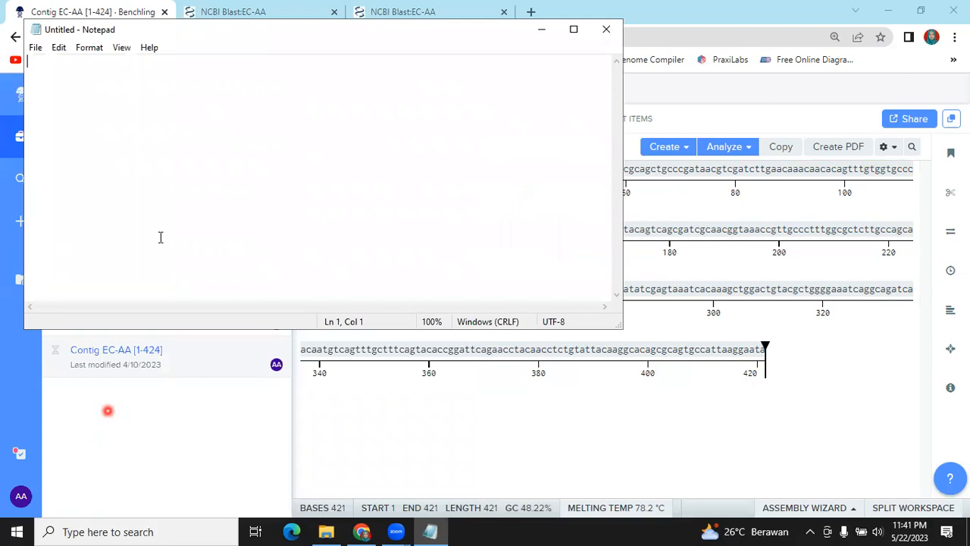
Enter the FASTA header line ">Contig EC-AA [1-424]" in the blank document and start a new line below it
click(187, 99)
text(>)
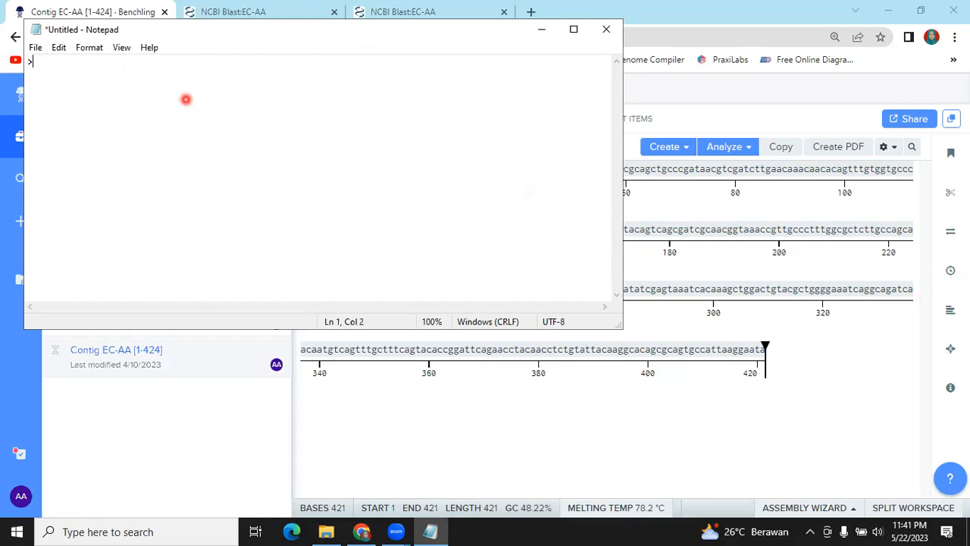
text(Contig EC-AA)
text([1-424)
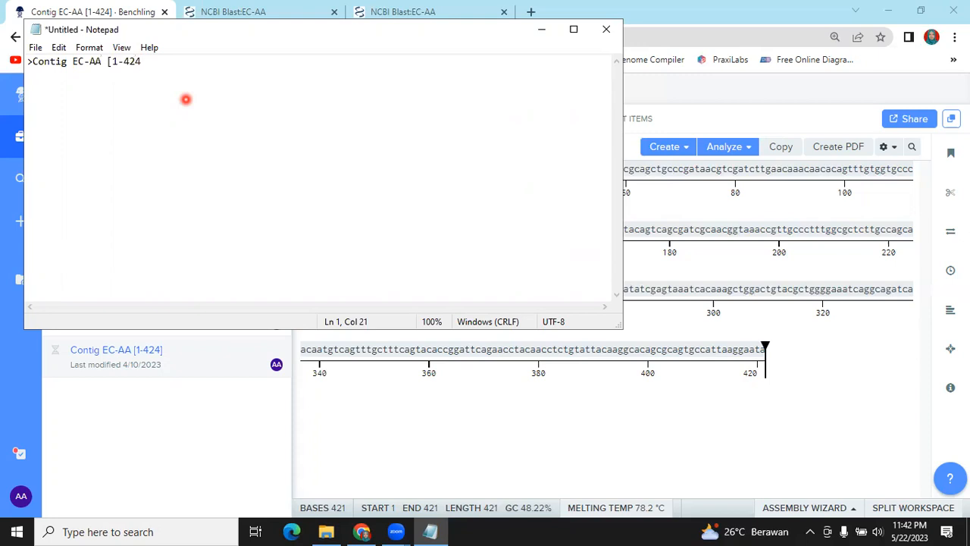
text(])
key(Return)
Paste the copied contig DNA sequence beneath the header line and return the view to its beginning
right_click(57, 79)
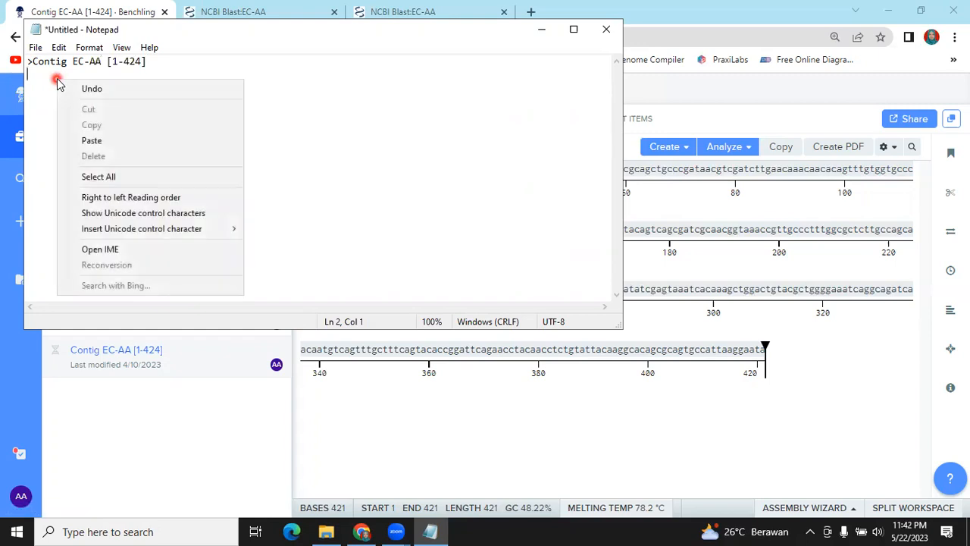
click(87, 141)
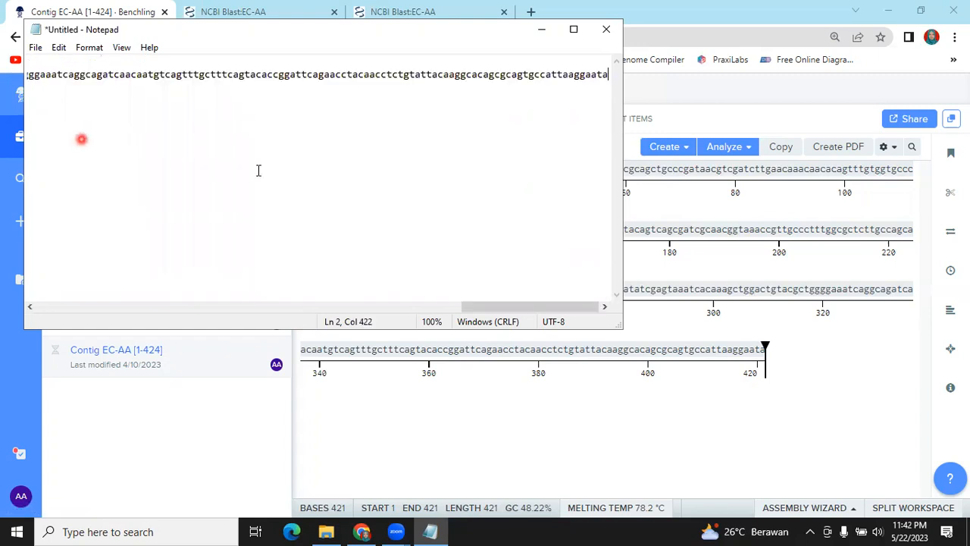
drag(485, 310, 54, 277)
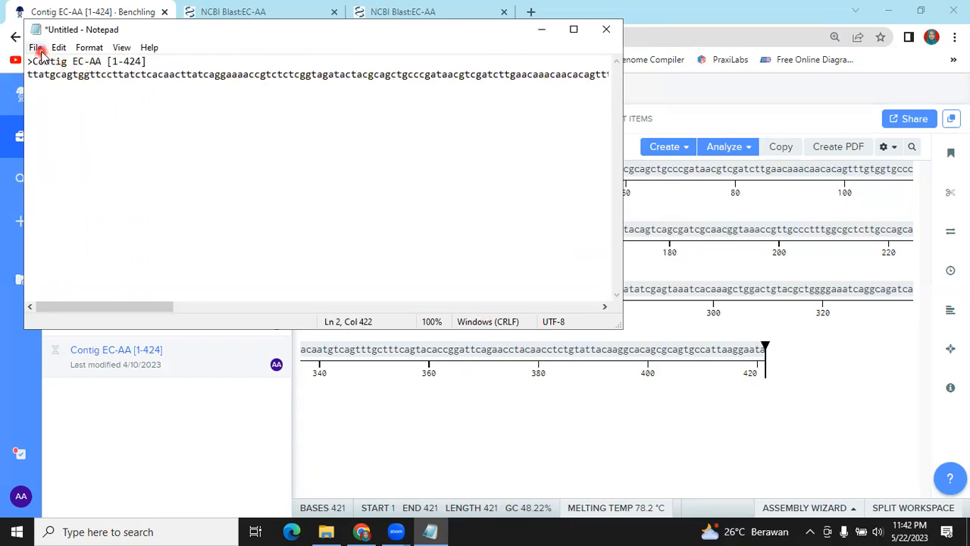
Save the document as the text file Contig EC-AA in the Pohon filogenetik Kelas A folder, replacing the existing file
click(36, 50)
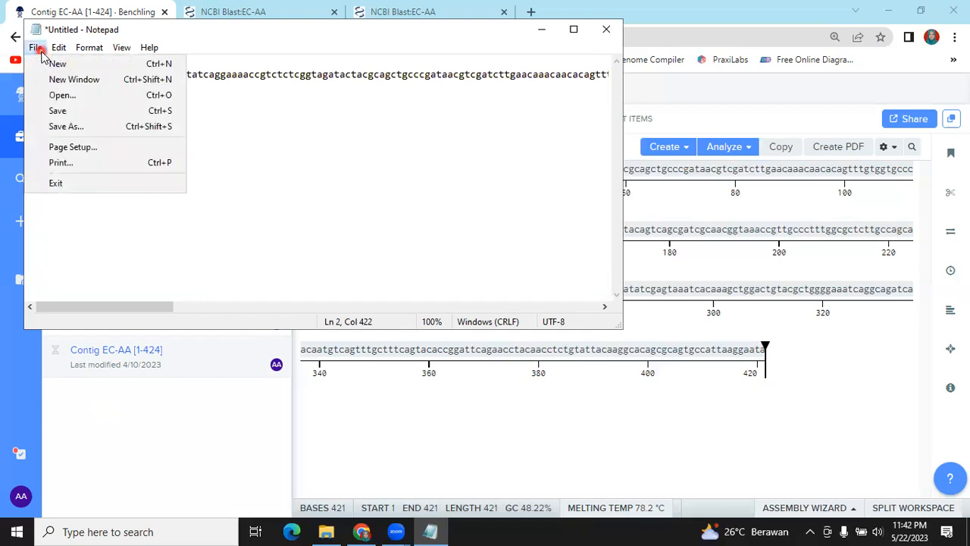
click(59, 126)
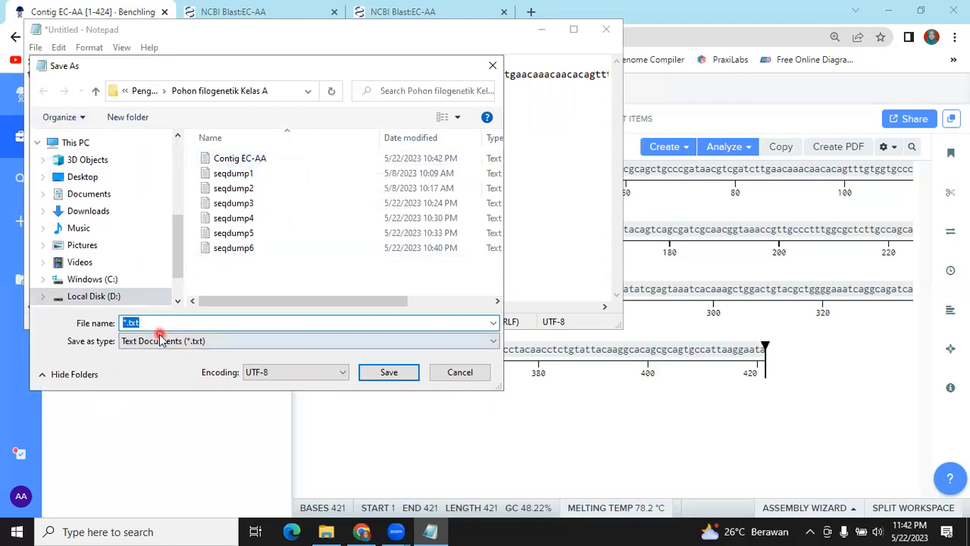
text(Cont)
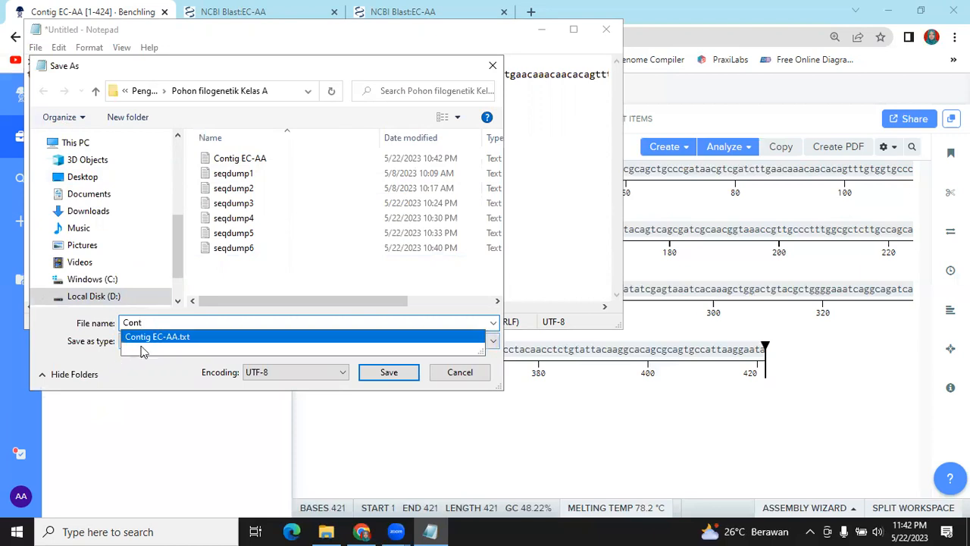
click(166, 337)
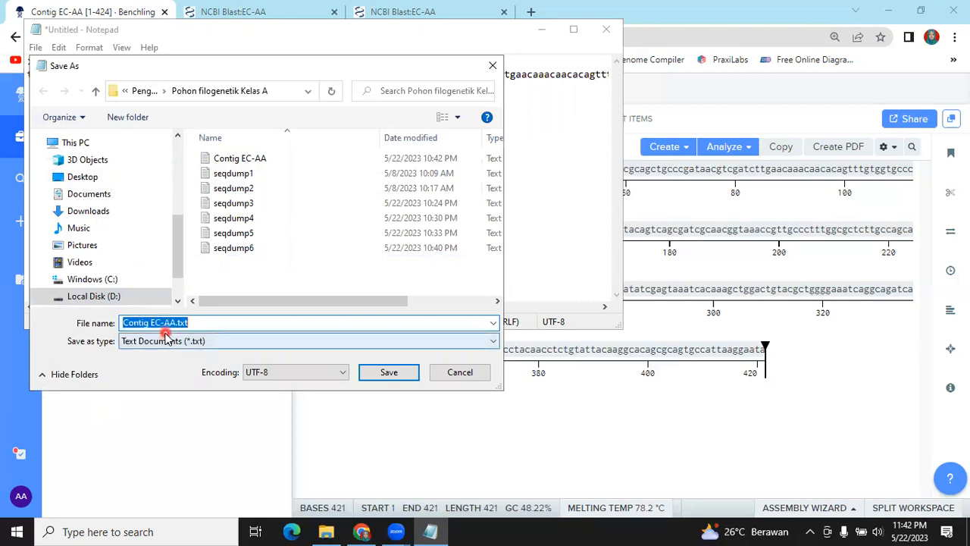
click(235, 327)
key(BackSpace)
key(BackSpace)
key(BackSpace)
key(BackSpace)
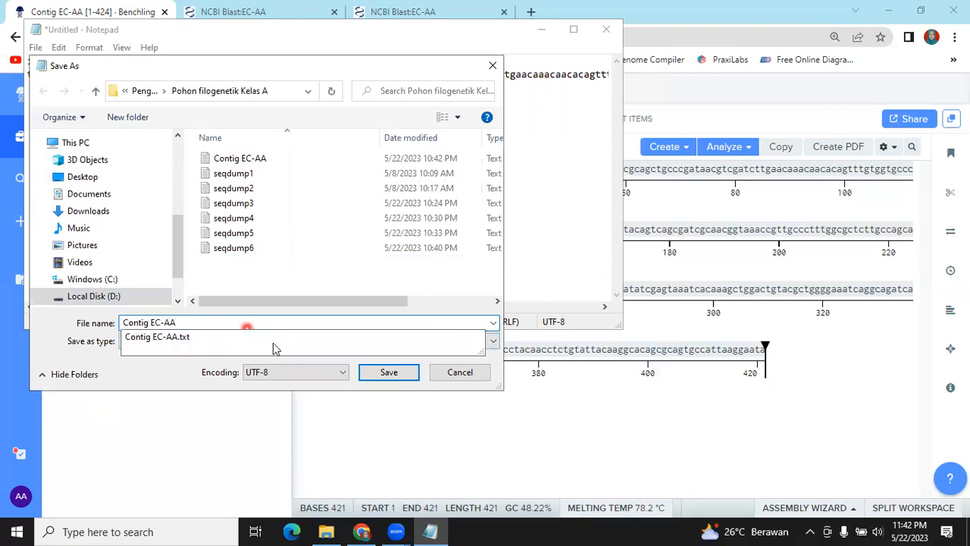
click(383, 374)
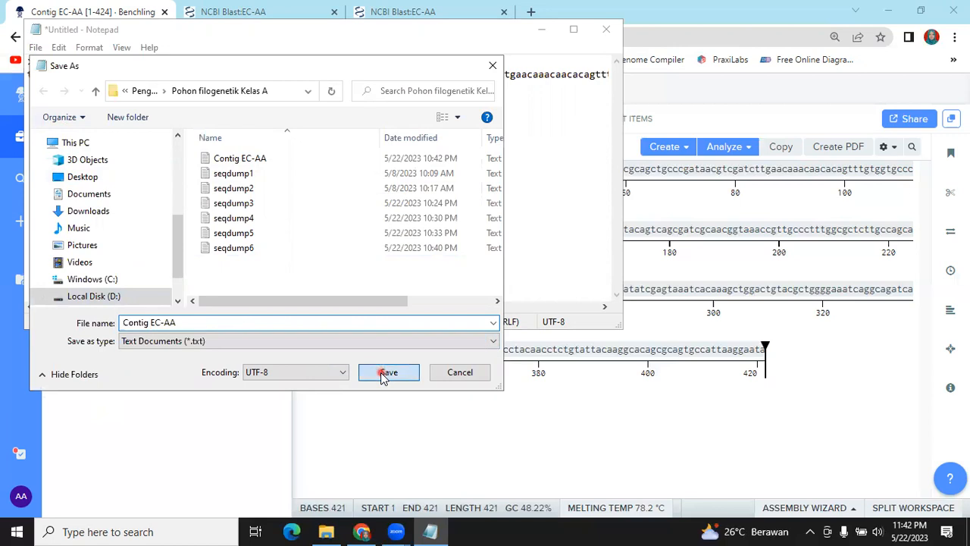
click(520, 268)
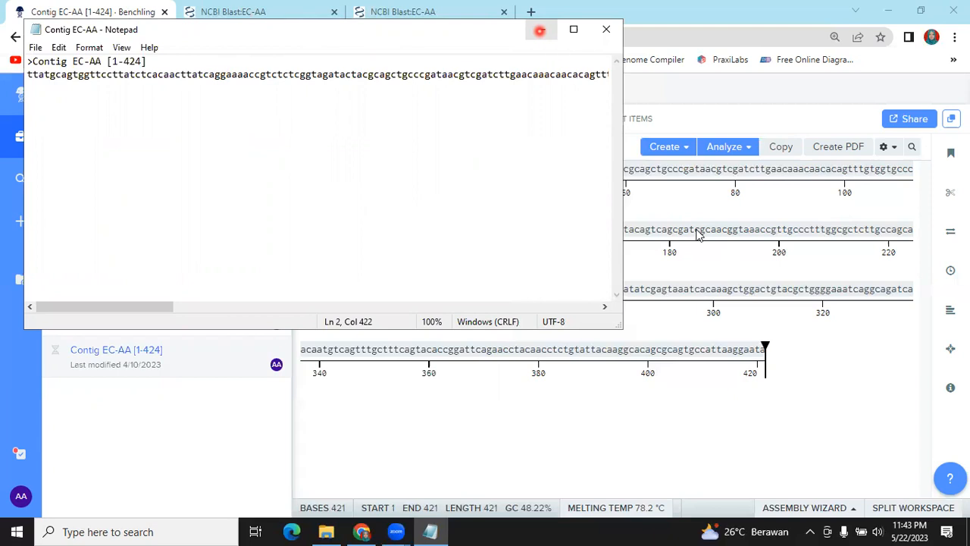
Switch to File Explorer and delete the Multiple Alignment EC-AA MEG file from the Pohon filogenetik Kelas A folder
click(326, 530)
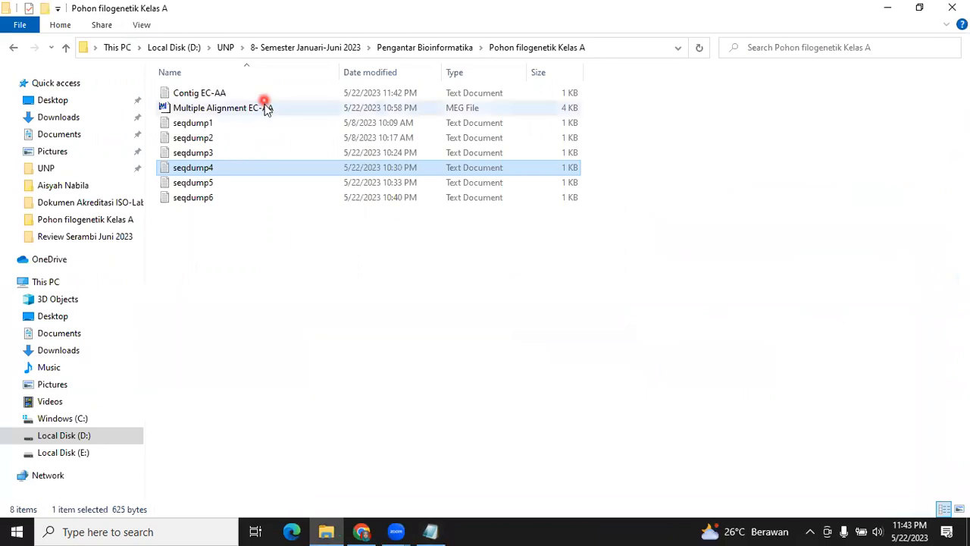
click(266, 111)
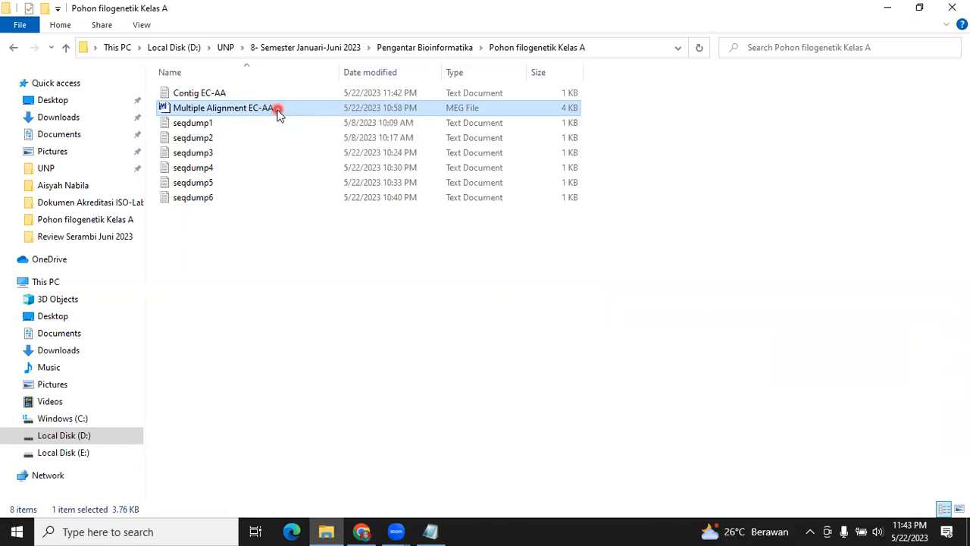
right_click(278, 111)
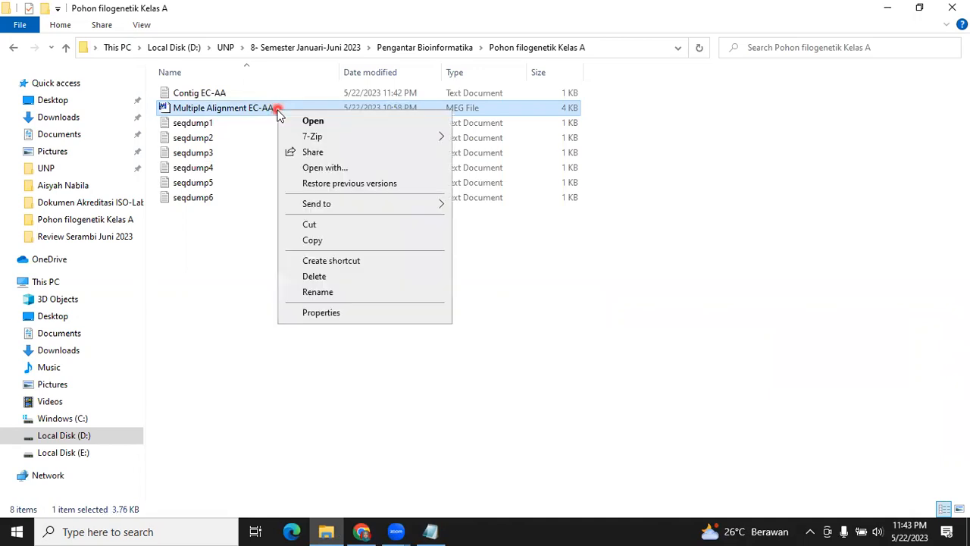
click(314, 276)
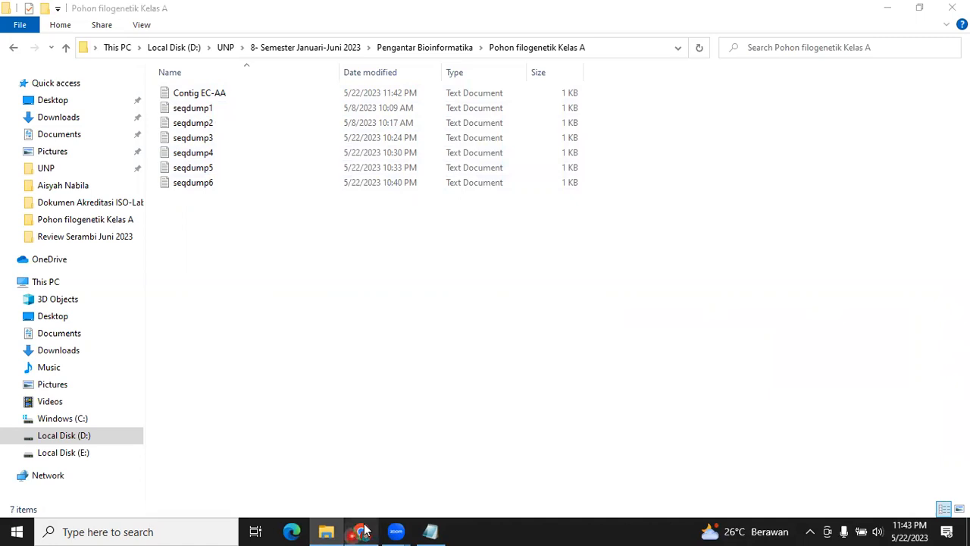
Launch MEGA11 from the installed Windows programs and maximize its window
click(18, 531)
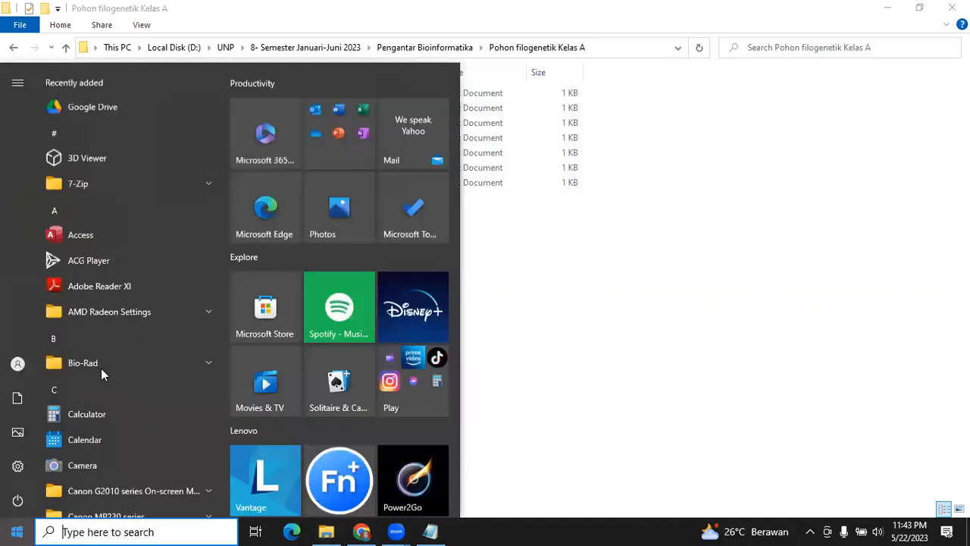
scroll(101, 369, down, 1)
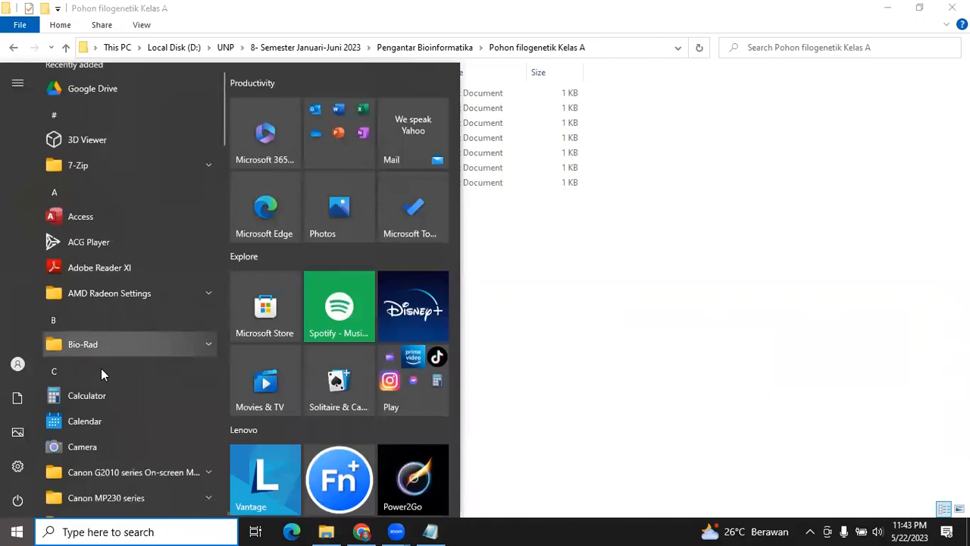
scroll(101, 368, down, 5)
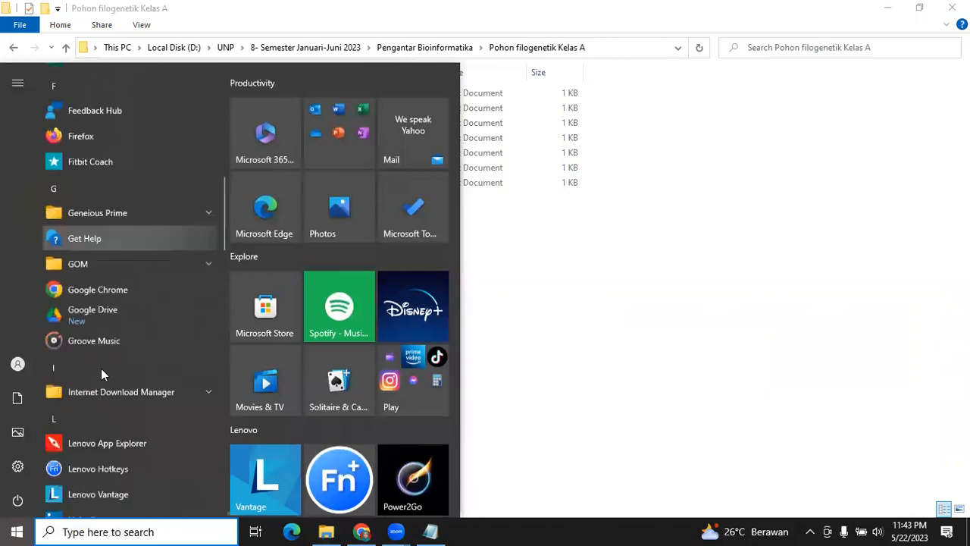
scroll(118, 268, down, 5)
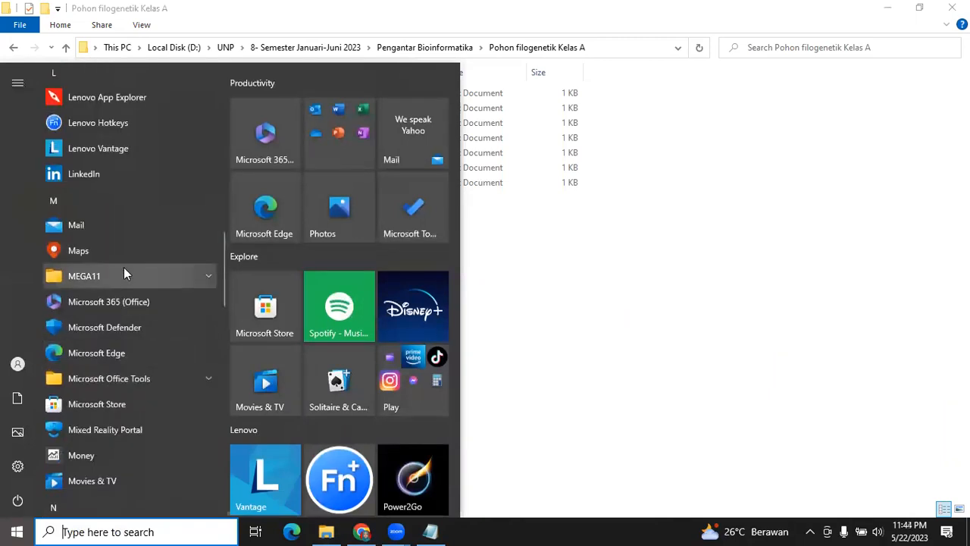
click(124, 271)
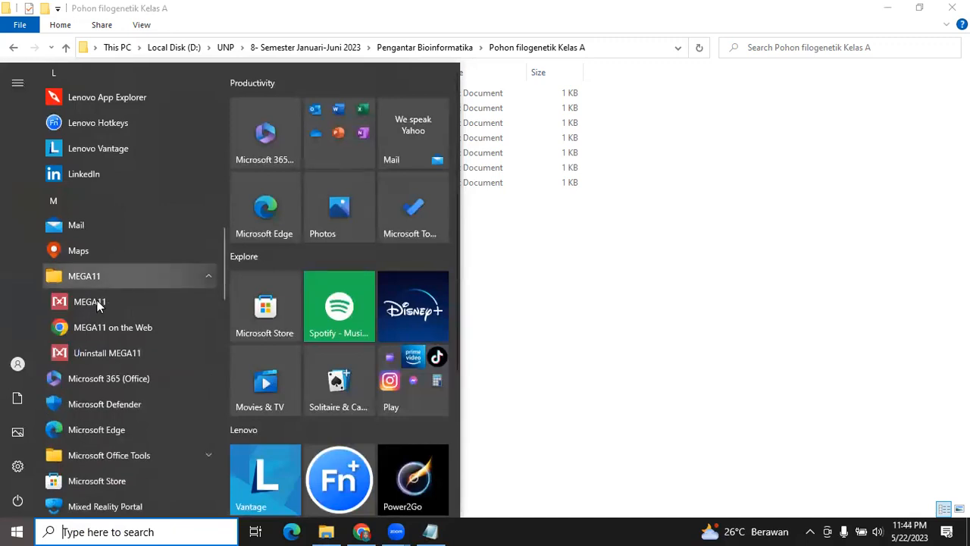
click(97, 301)
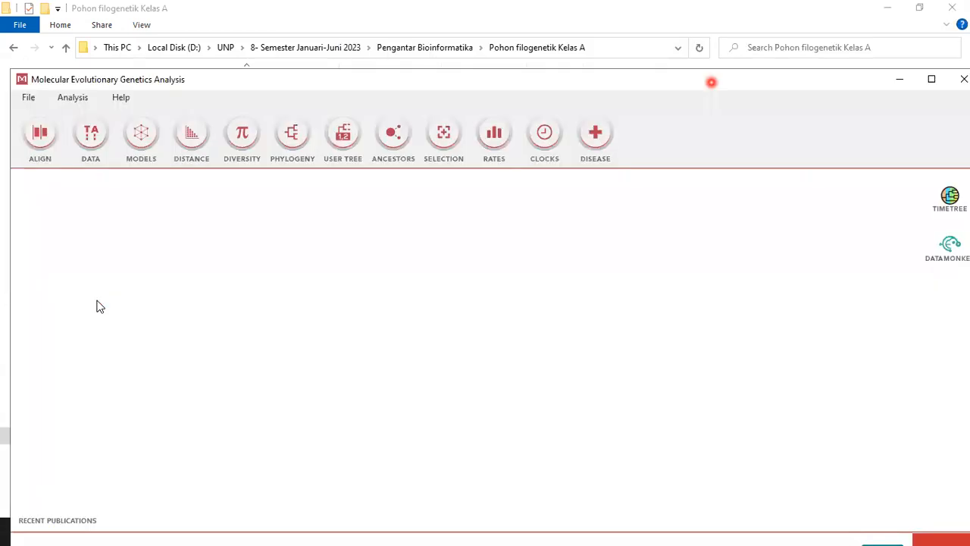
click(937, 84)
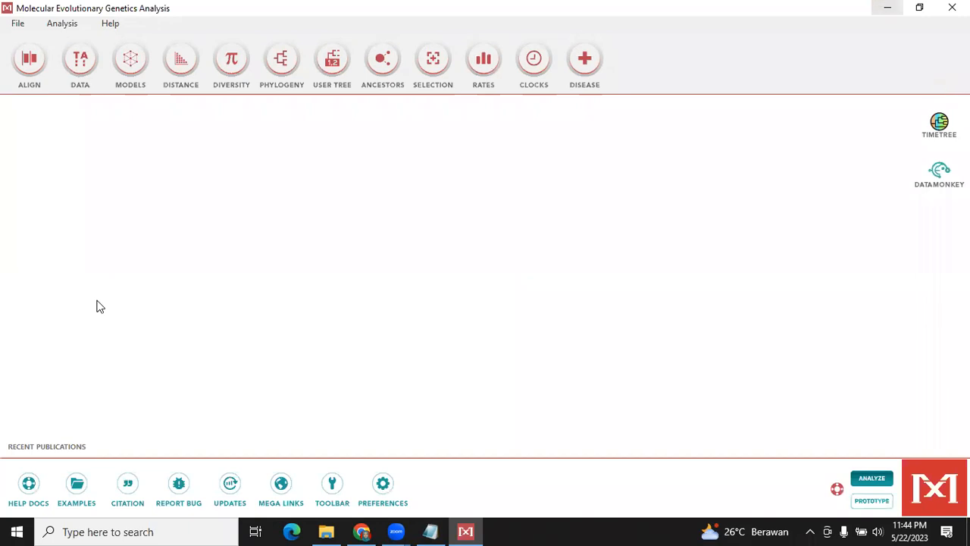
Create a new DNA sequence alignment and maximize the Alignment Explorer window
click(31, 67)
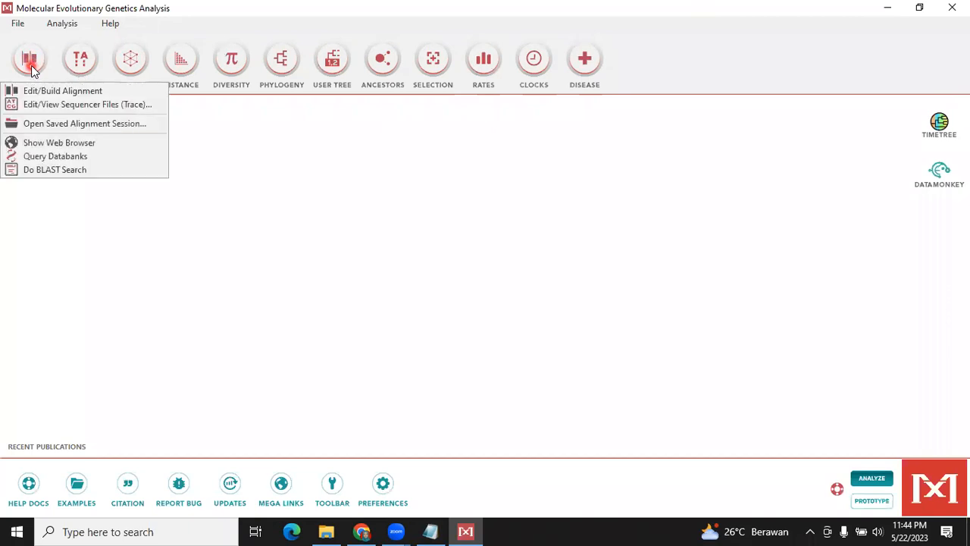
click(73, 92)
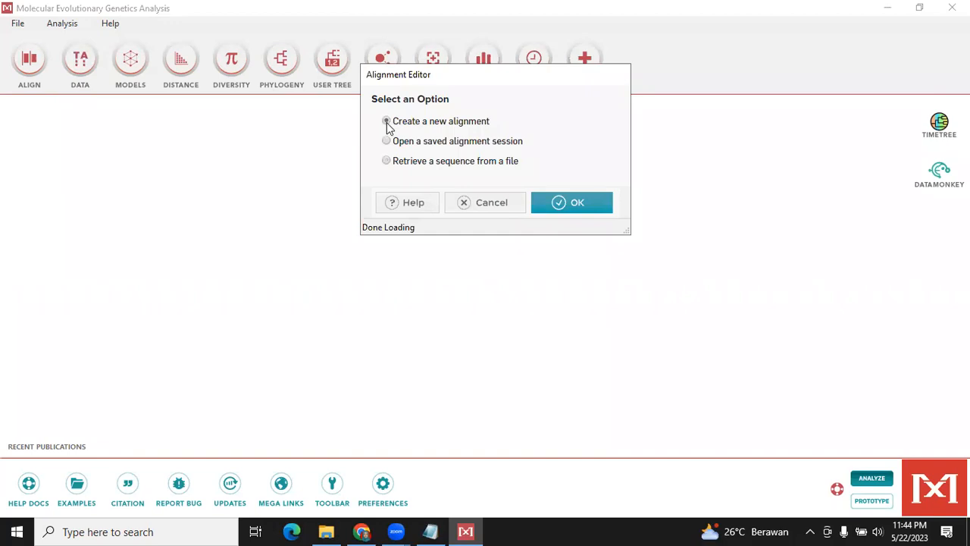
click(387, 122)
click(570, 204)
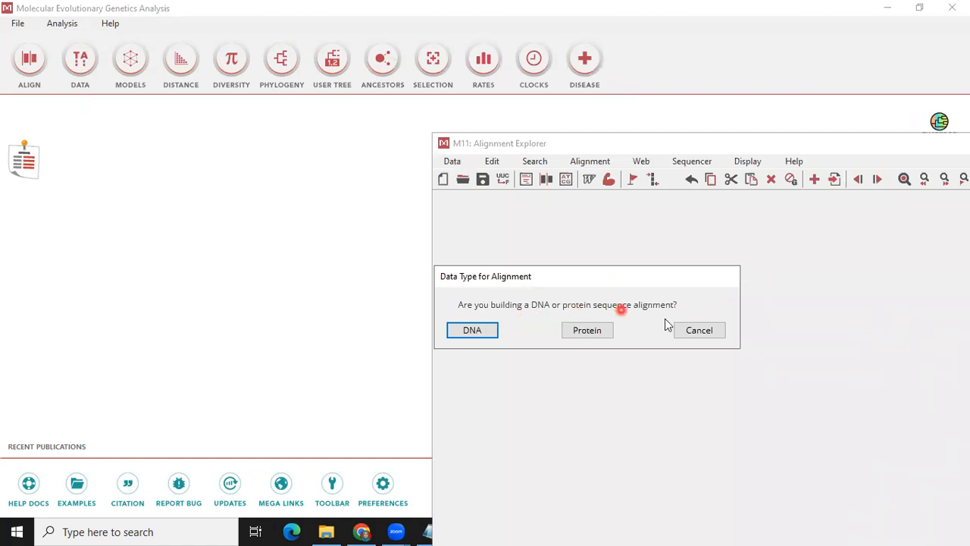
click(472, 331)
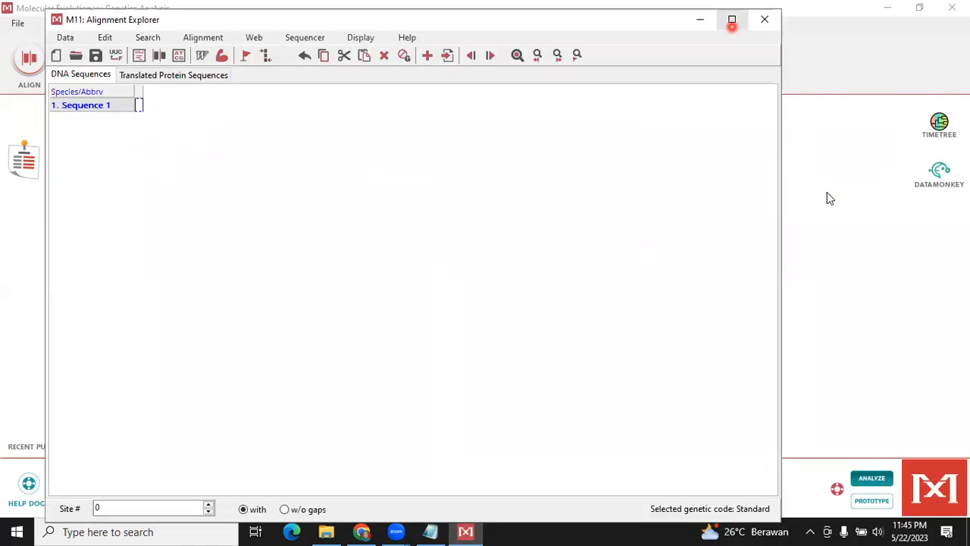
click(732, 25)
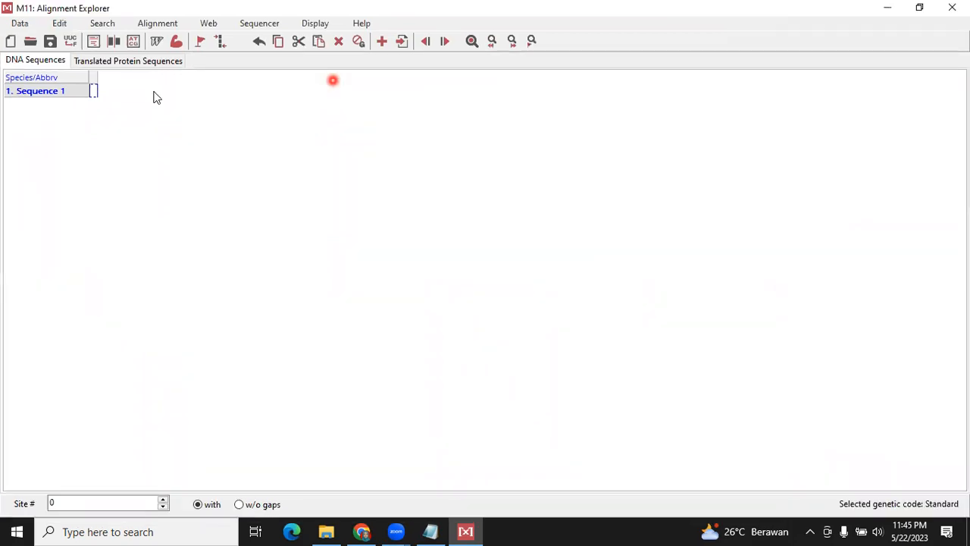
Insert the sequences from the Contig EC-AA and seqdump1 to seqdump6 files into the alignment
click(59, 24)
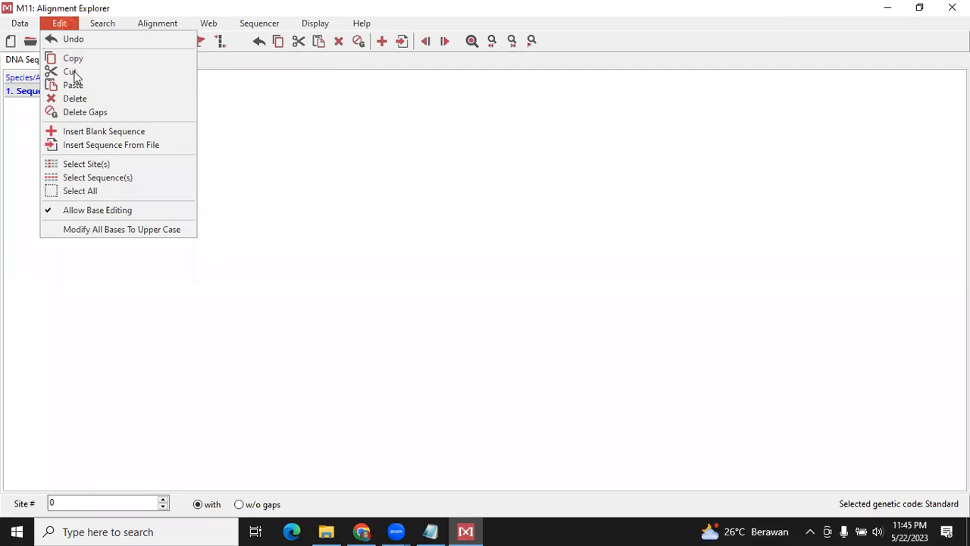
click(111, 147)
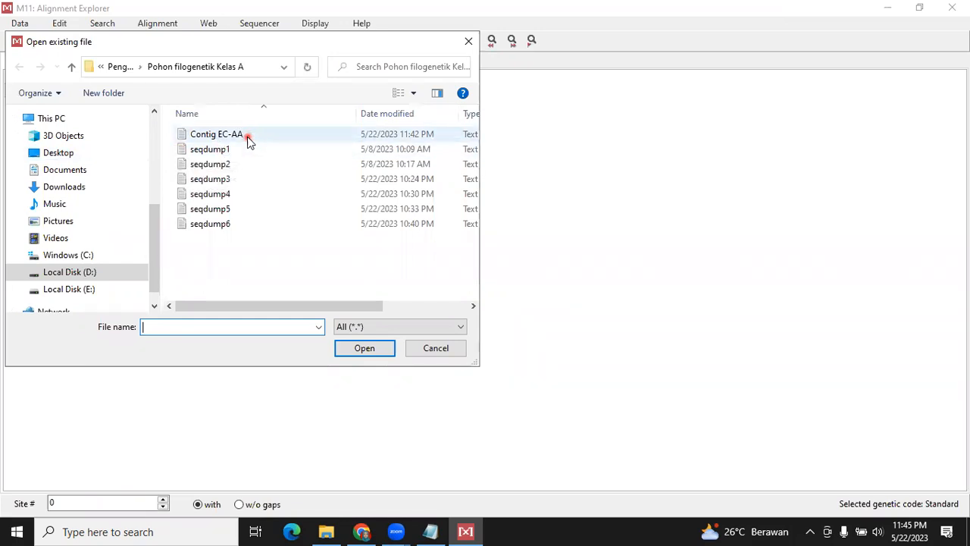
click(248, 142)
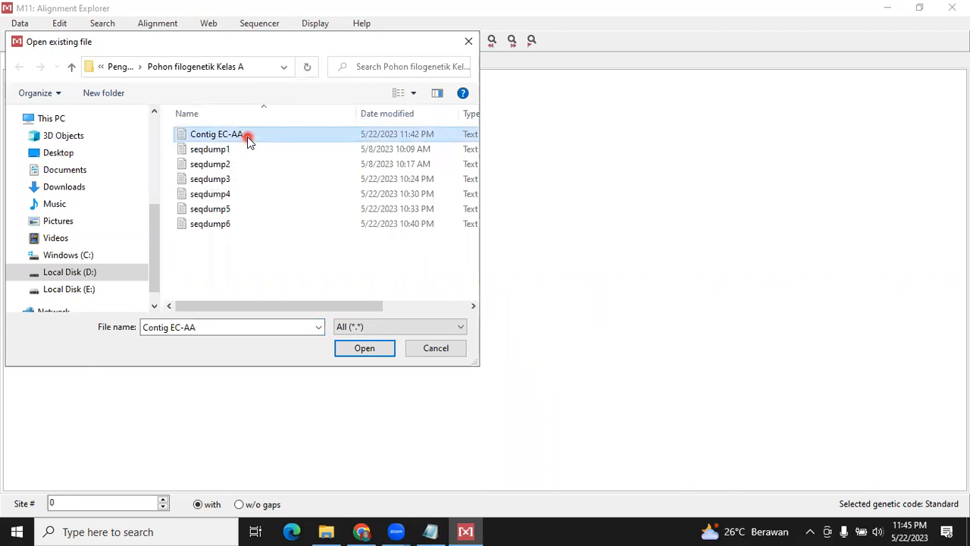
key(ctrl+a)
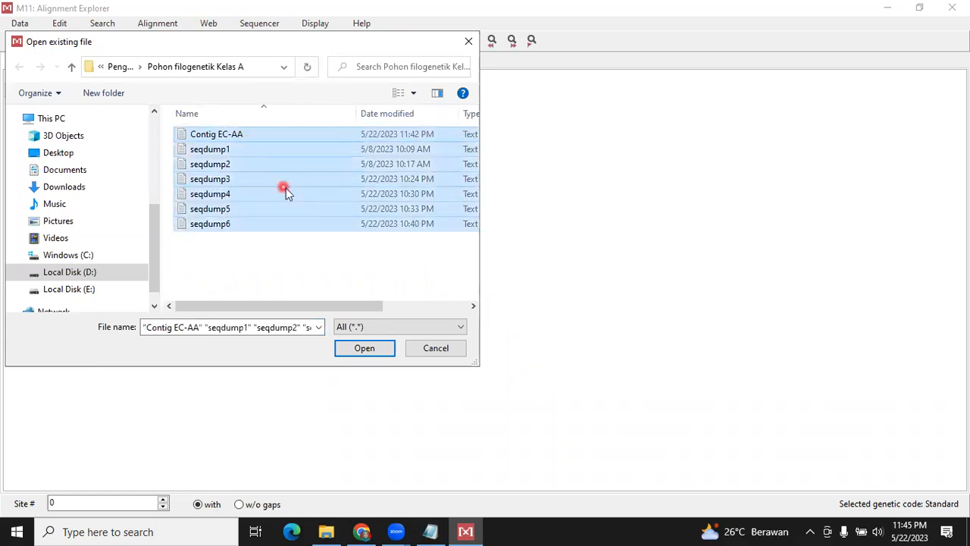
click(387, 353)
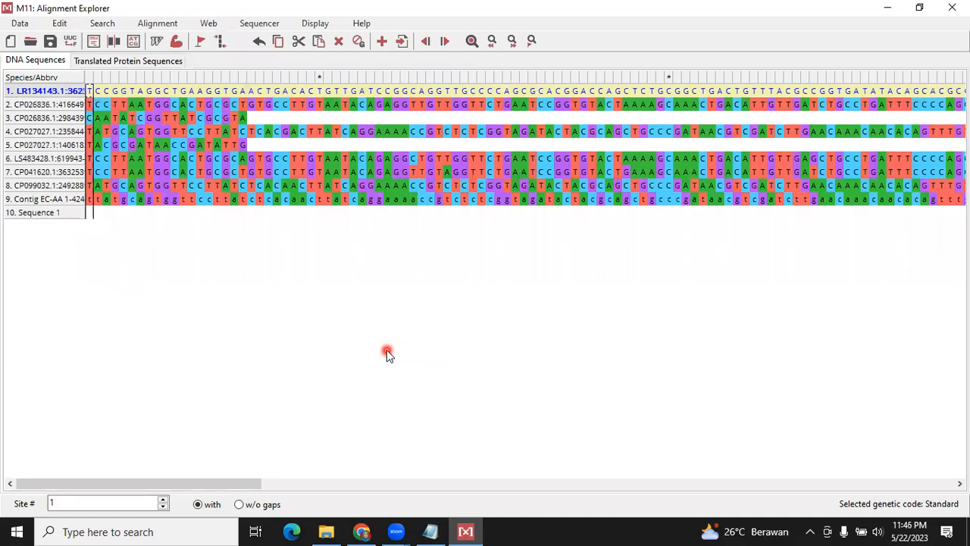
click(52, 93)
click(104, 78)
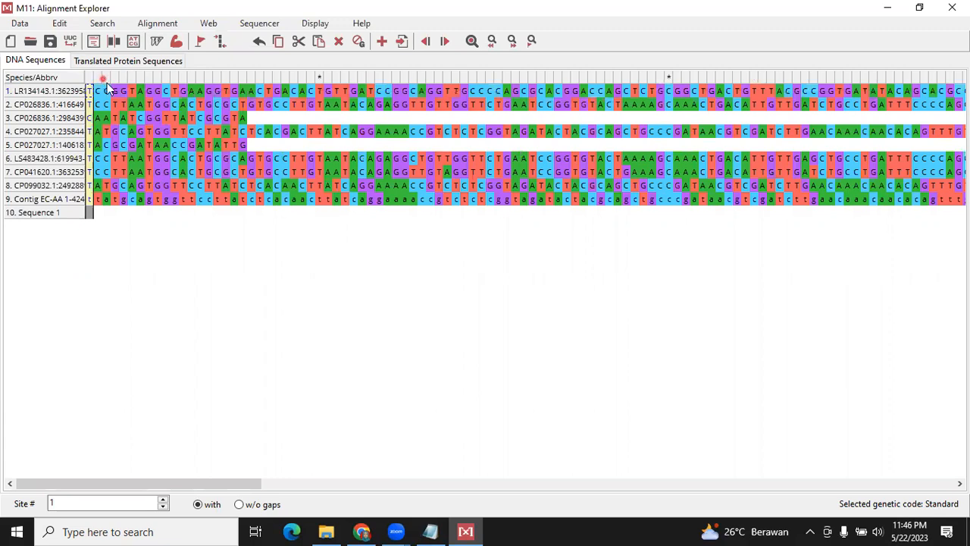
Widen the species name column and remove the accession number and coordinates from the first Salmonella enterica sequence's name
click(195, 251)
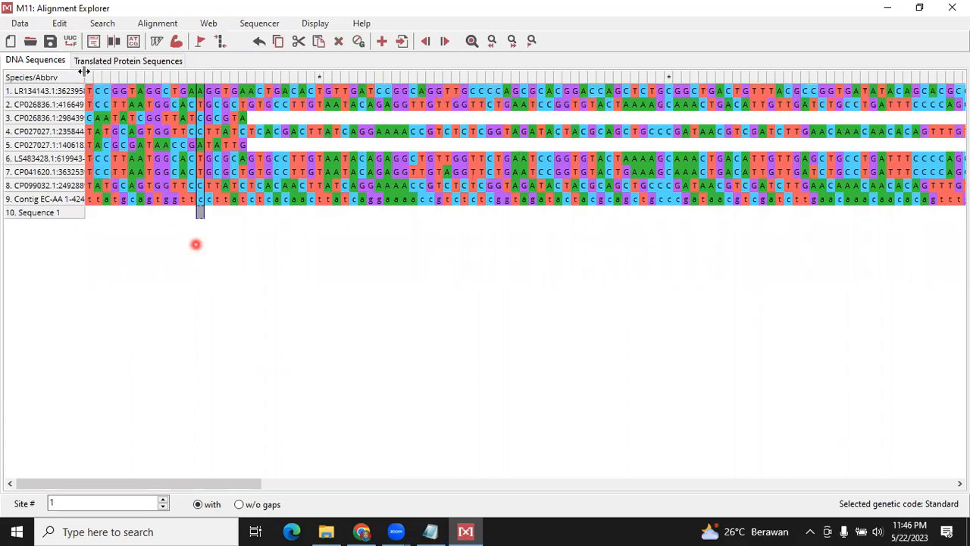
drag(126, 75, 419, 70)
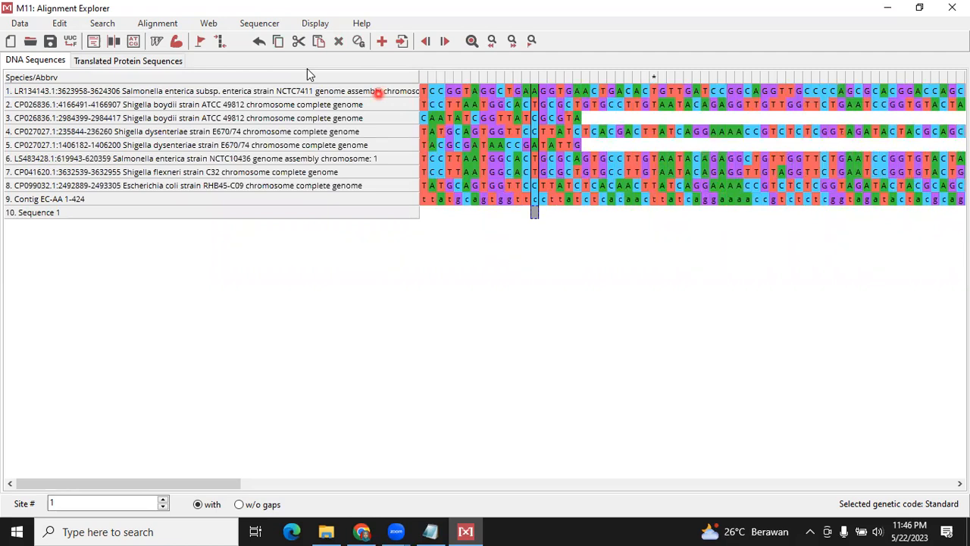
click(378, 91)
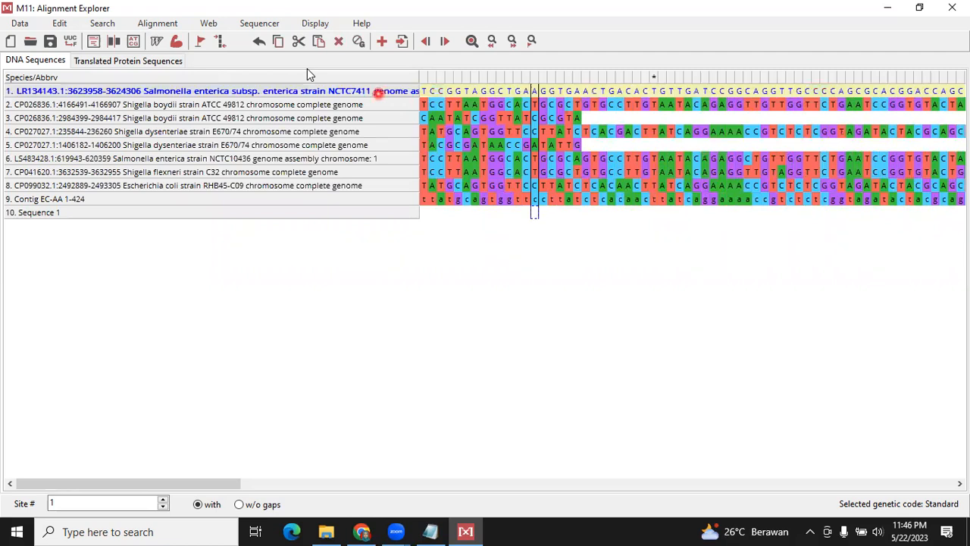
double_click(144, 89)
double_click(104, 89)
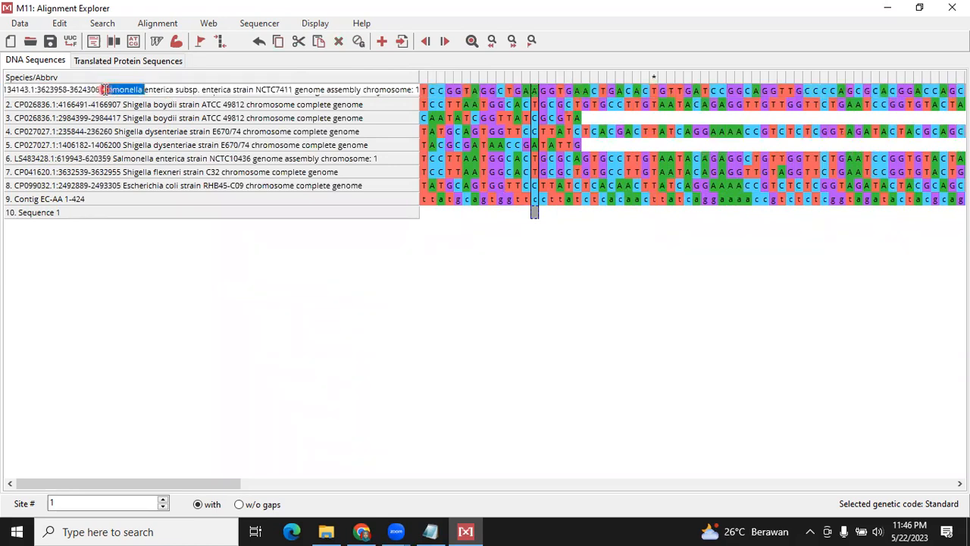
click(103, 89)
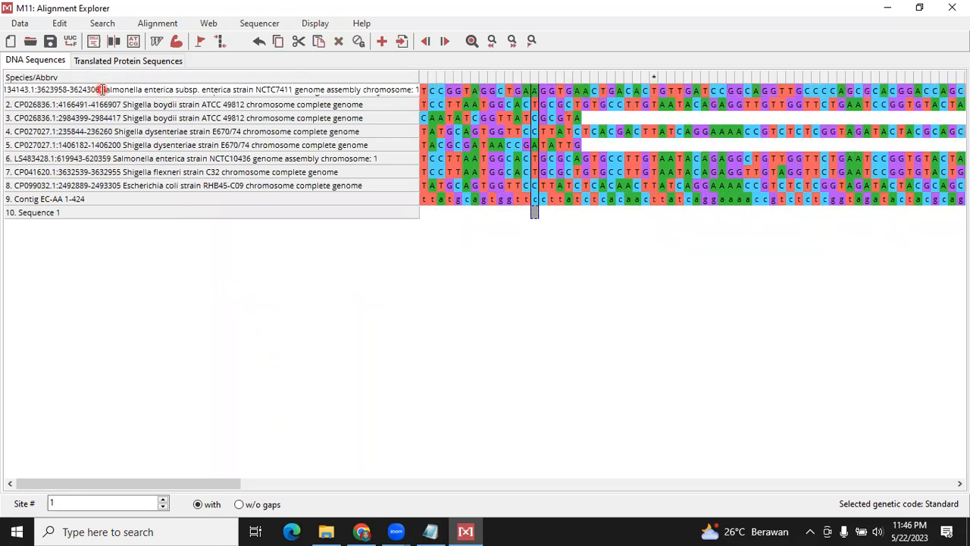
click(141, 97)
click(110, 91)
click(106, 92)
key(BackSpace)
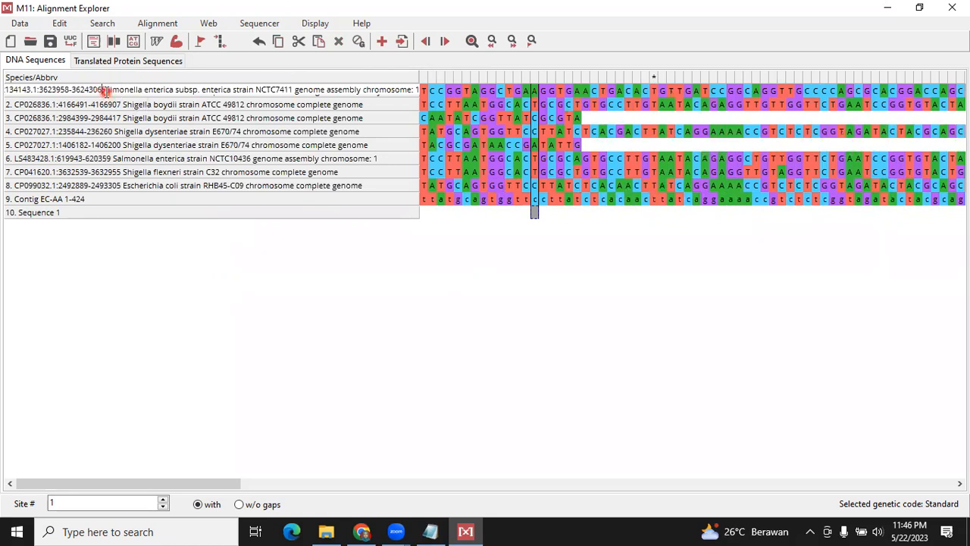
key(BackSpace)
key(BackSpace)
key(BackSpace)
key(BackSpace)
key(BackSpace)
key(BackSpace)
key(BackSpace)
key(BackSpace)
key(BackSpace)
key(BackSpace)
key(BackSpace)
key(BackSpace)
key(BackSpace)
key(BackSpace)
key(BackSpace)
key(BackSpace)
key(BackSpace)
key(BackSpace)
key(BackSpace)
key(BackSpace)
key(BackSpace)
key(BackSpace)
key(BackSpace)
key(BackSpace)
key(BackSpace)
key(BackSpace)
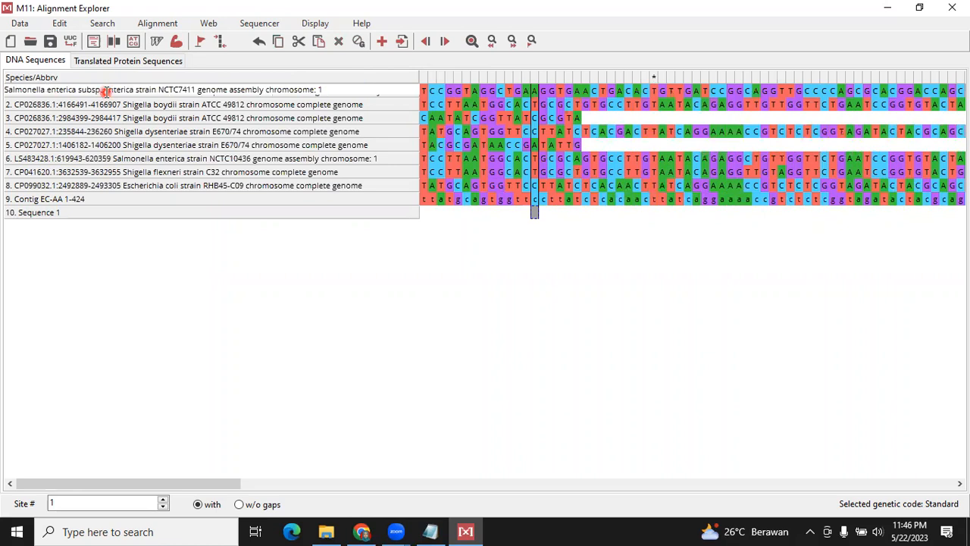
Remove the trailing "genome assembly chromosome: 1" so the first sequence is named Salmonella enterica subsp. enterica strain NCTC7411
click(125, 94)
click(325, 89)
key(ctrl+shift+Left)
key(ctrl+shift+Left)
key(ctrl+shift+Left)
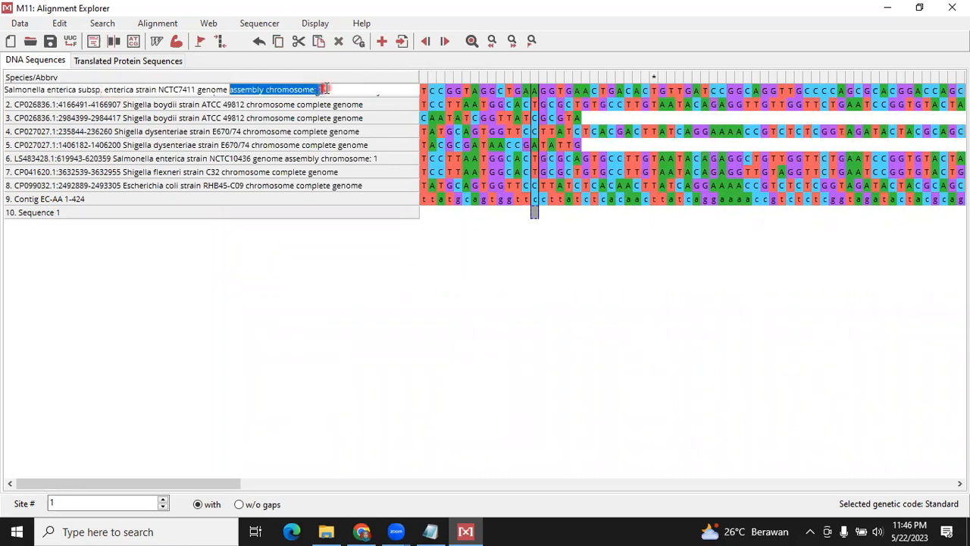
key(ctrl+shift+Left)
key(BackSpace)
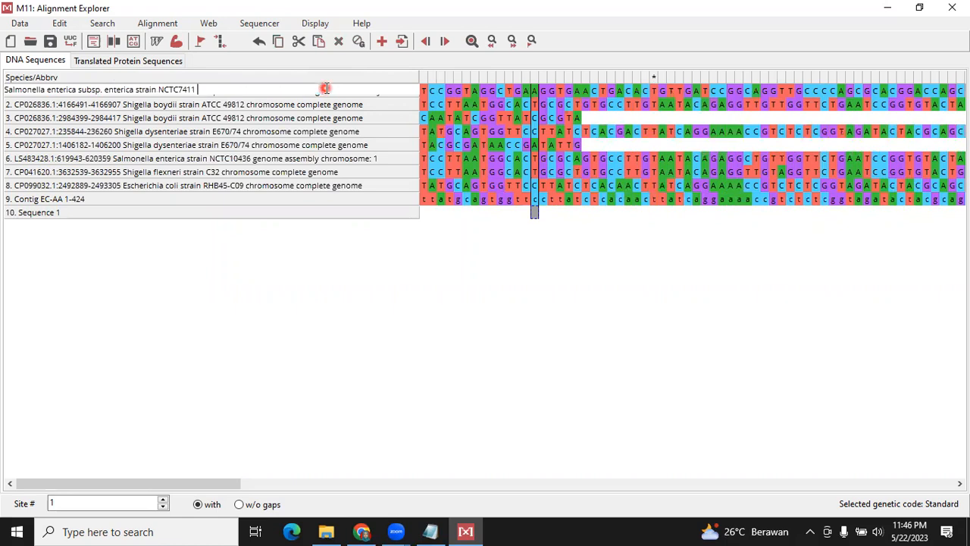
click(326, 107)
Shorten the second sequence's name to Shigella boydii strain ATCC 49812
click(177, 115)
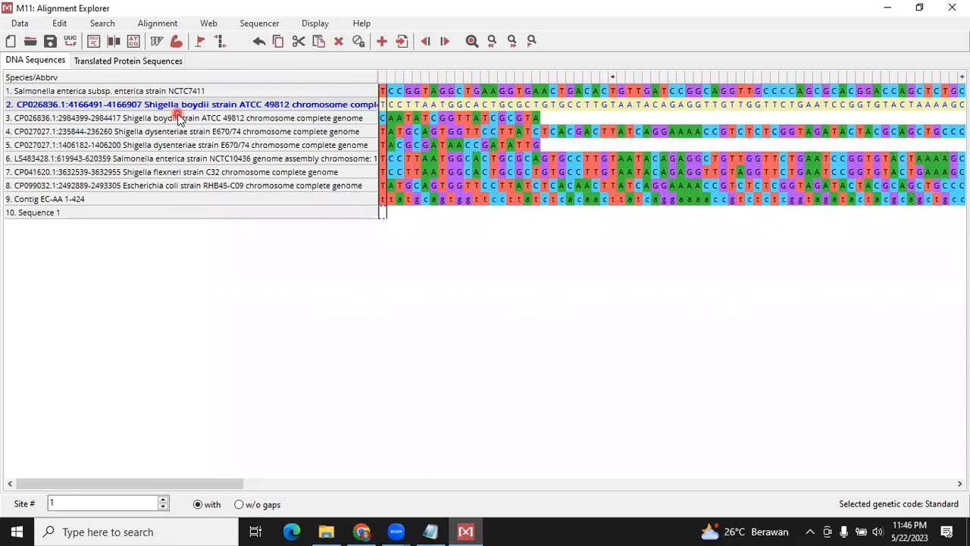
double_click(173, 111)
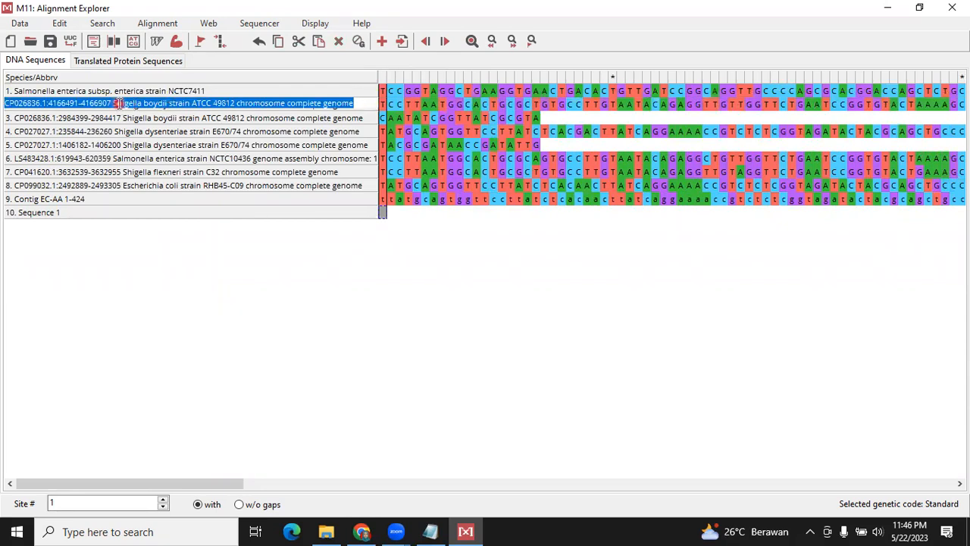
click(119, 103)
click(112, 103)
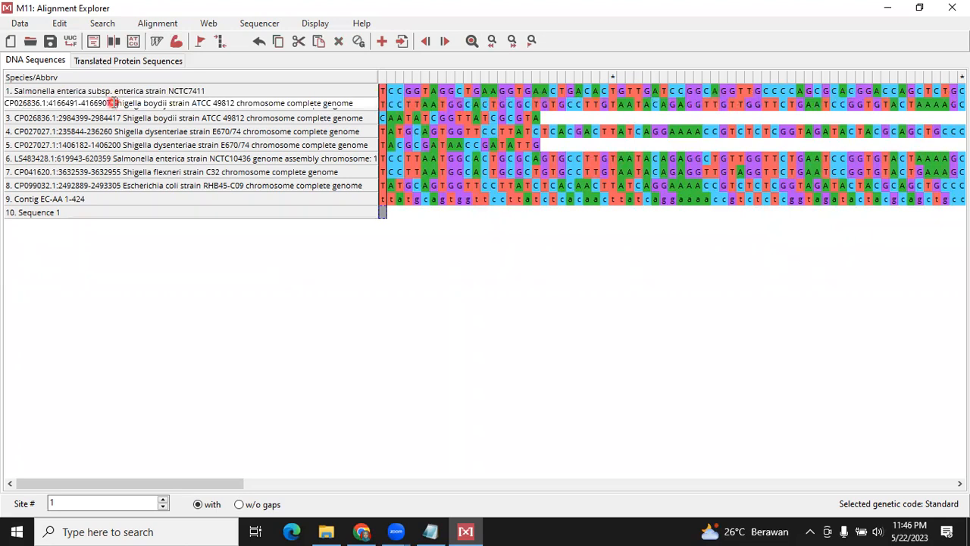
key(shift+Home)
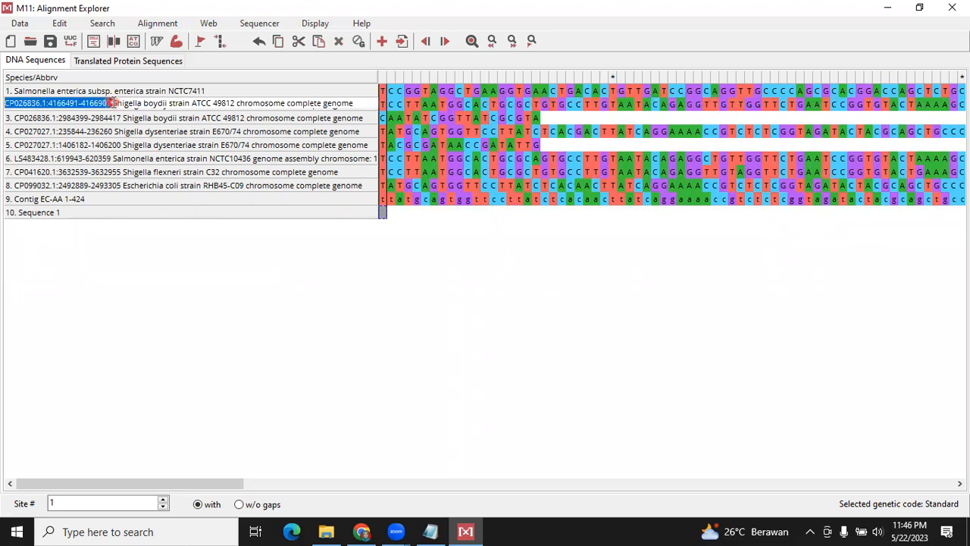
key(Delete)
key(Delete)
key(Delete)
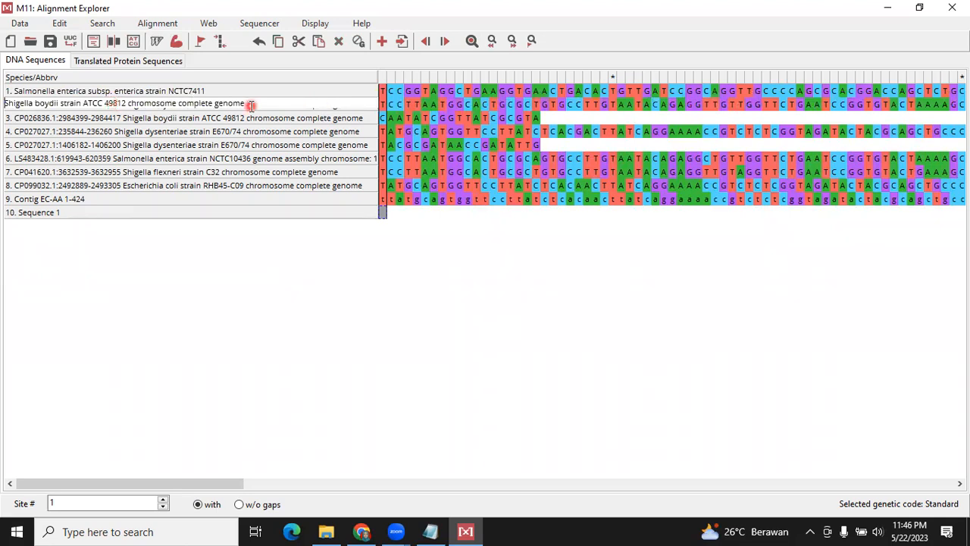
key(ctrl+shift+Left)
key(ctrl+shift+Left)
key(ctrl+shift+Left)
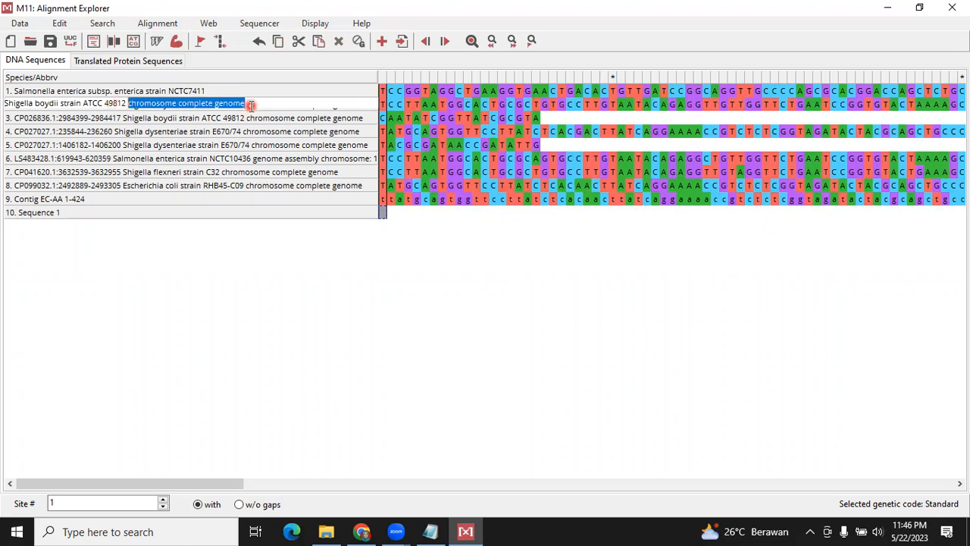
key(Delete)
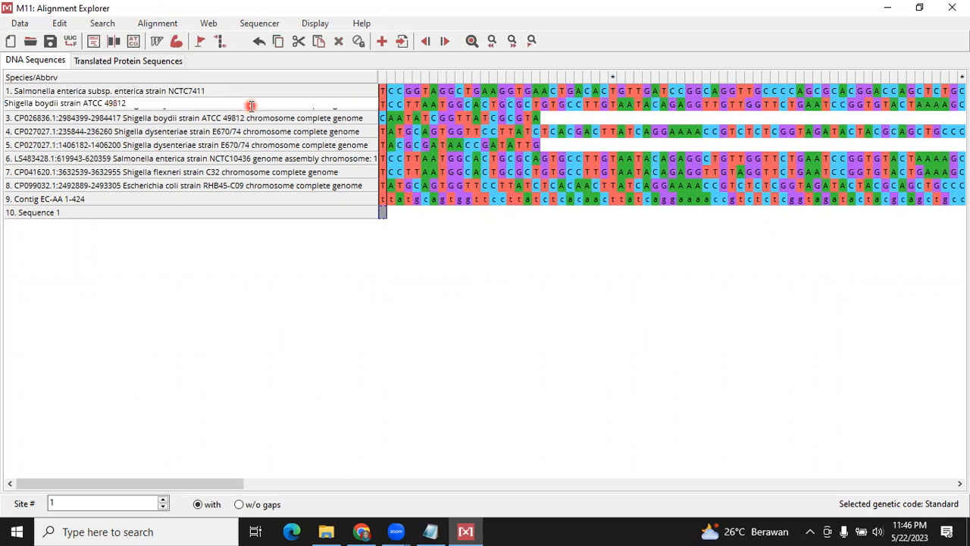
click(534, 196)
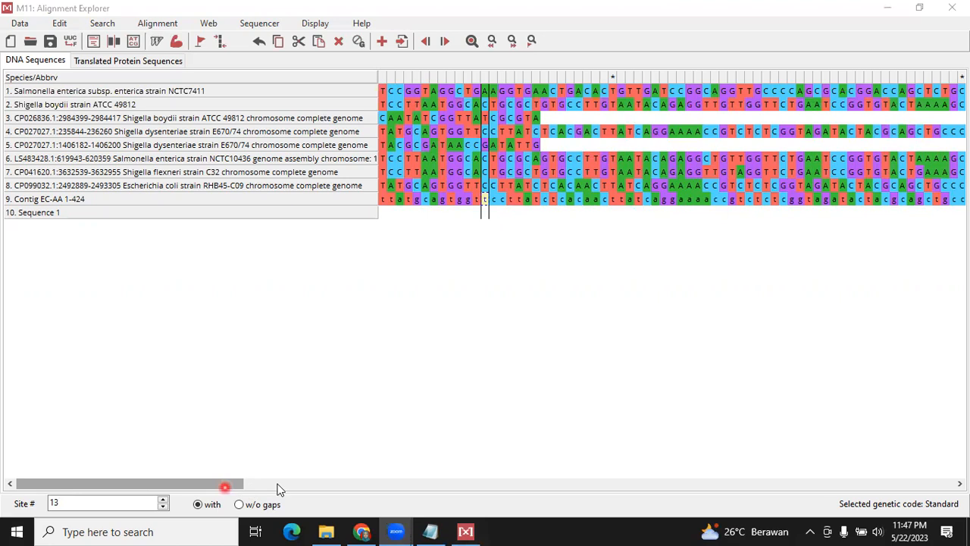
drag(225, 487, 279, 489)
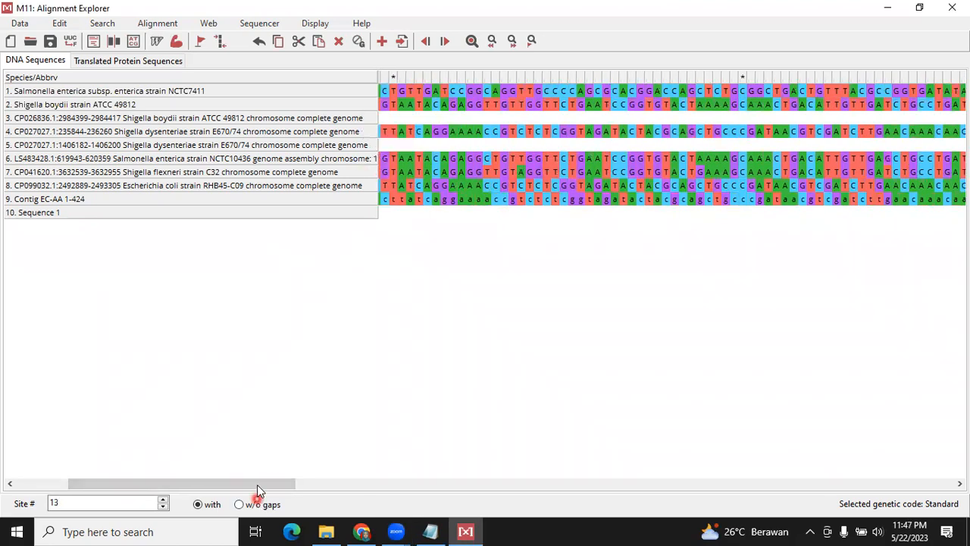
drag(235, 485, 139, 488)
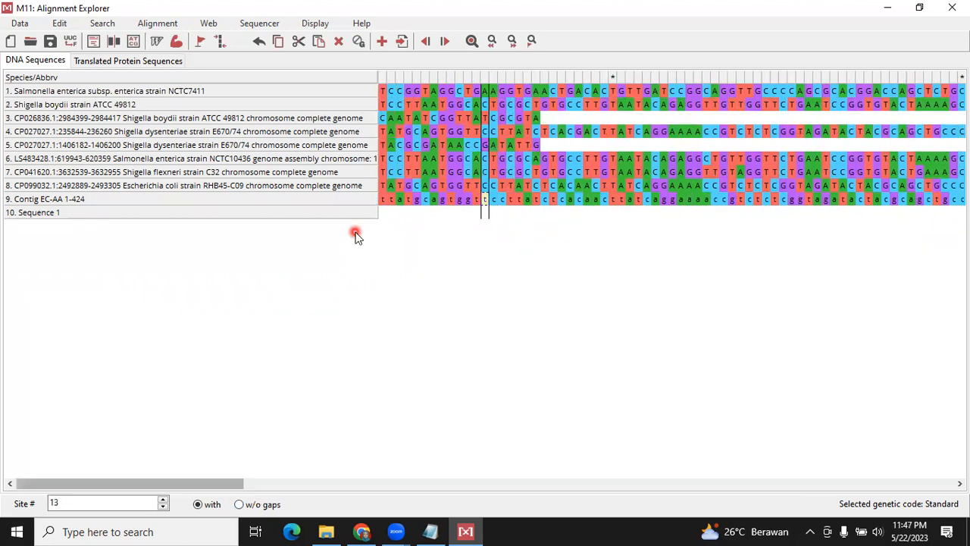
click(296, 121)
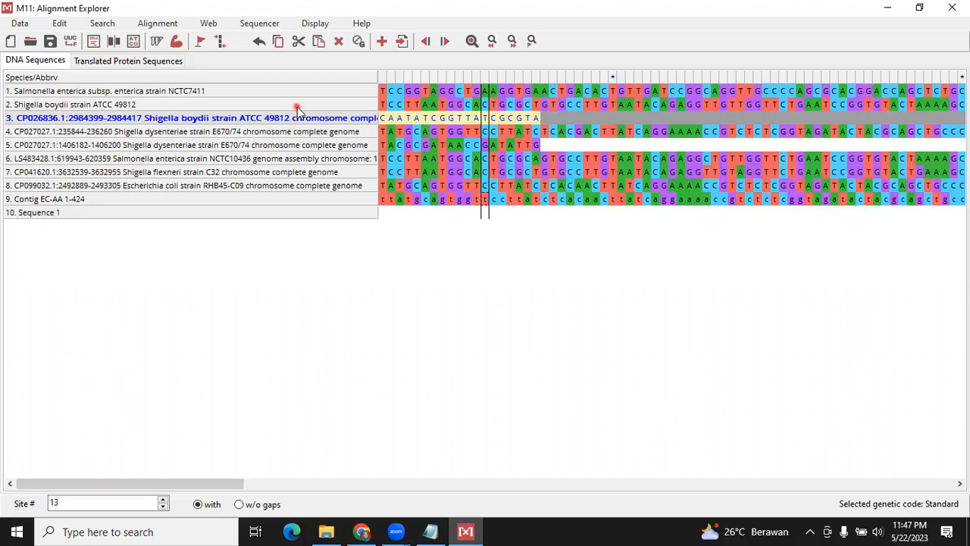
click(297, 106)
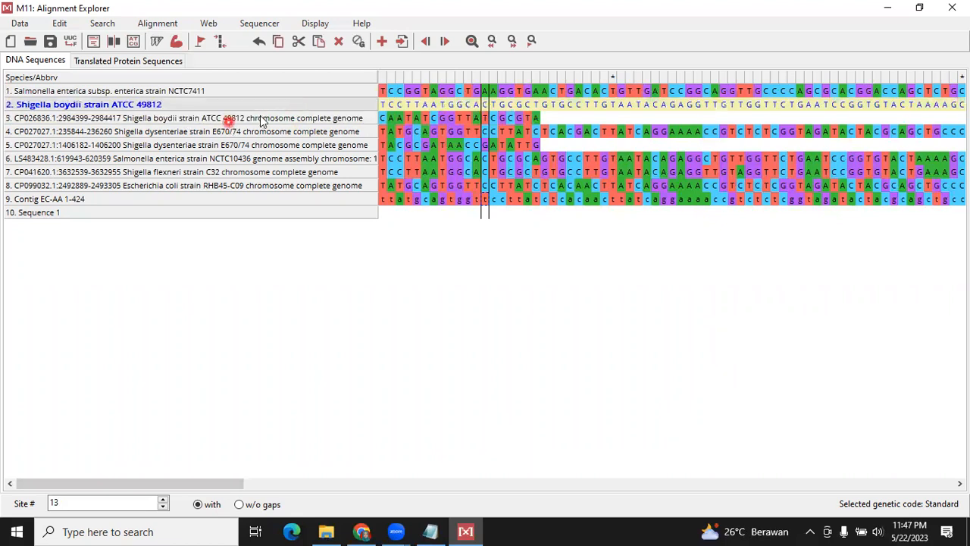
click(354, 121)
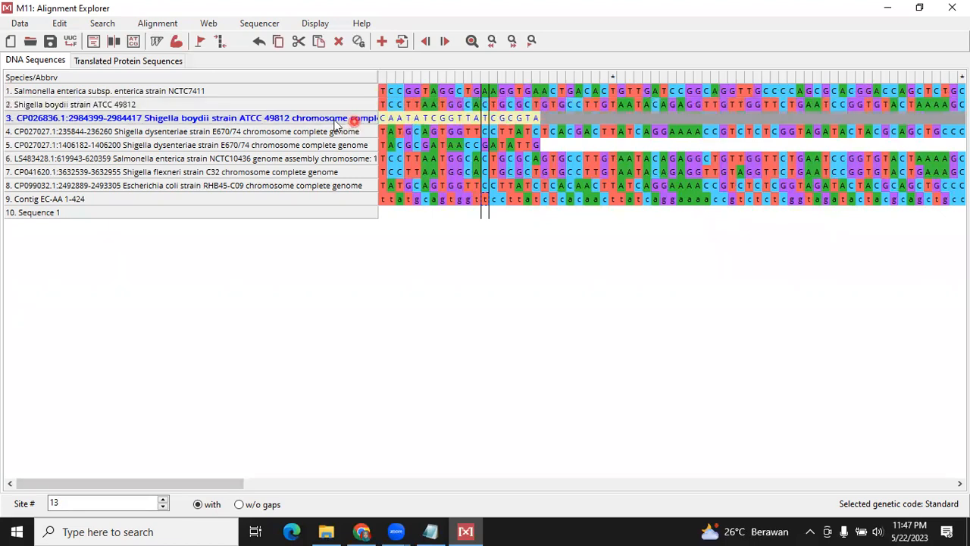
click(334, 122)
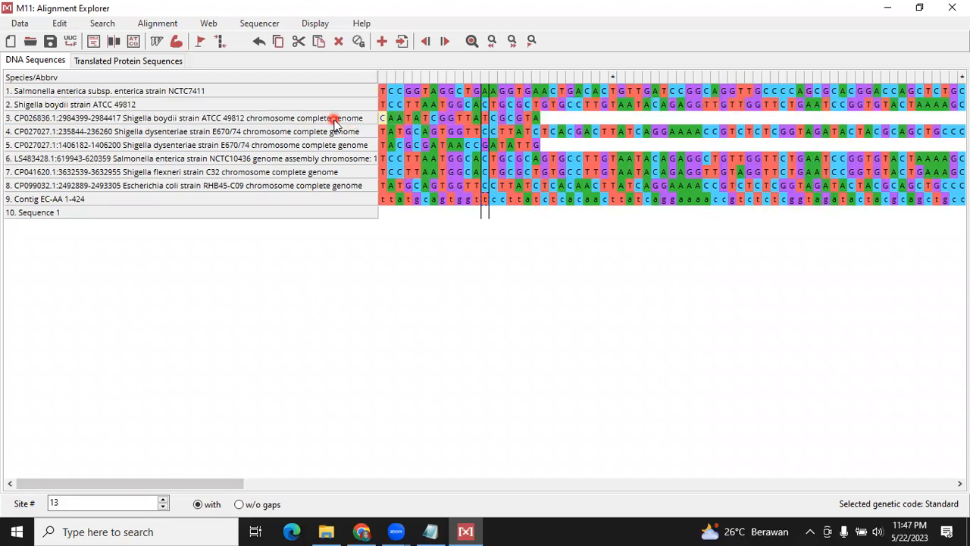
click(334, 122)
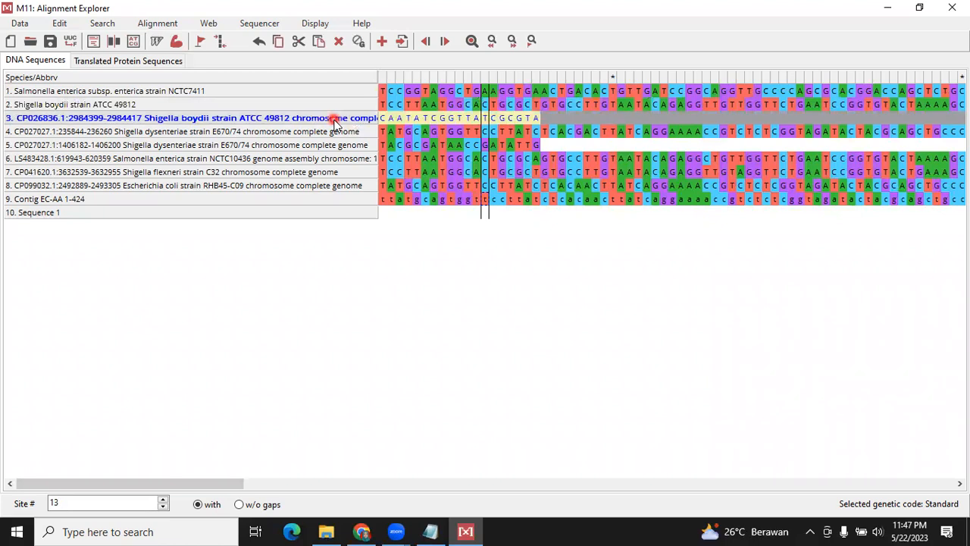
key(Delete)
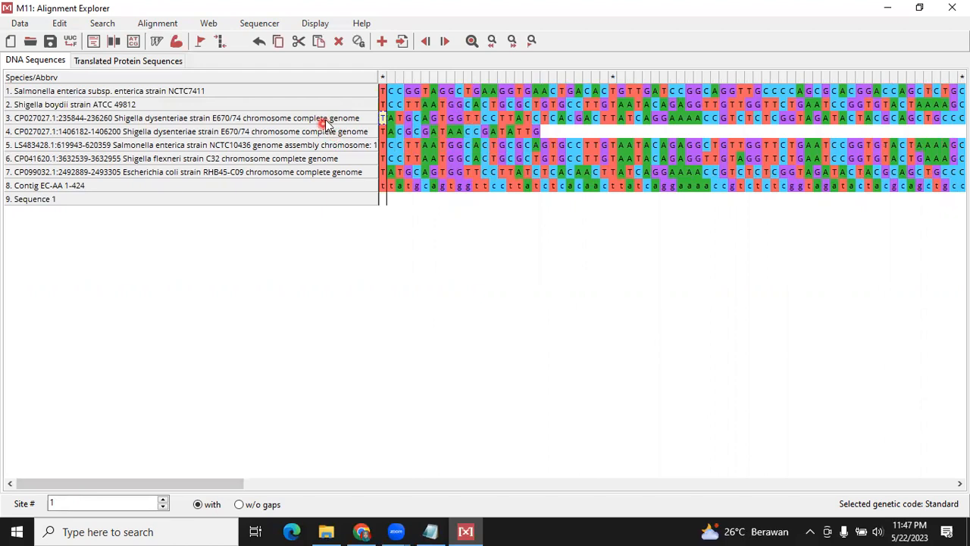
click(325, 119)
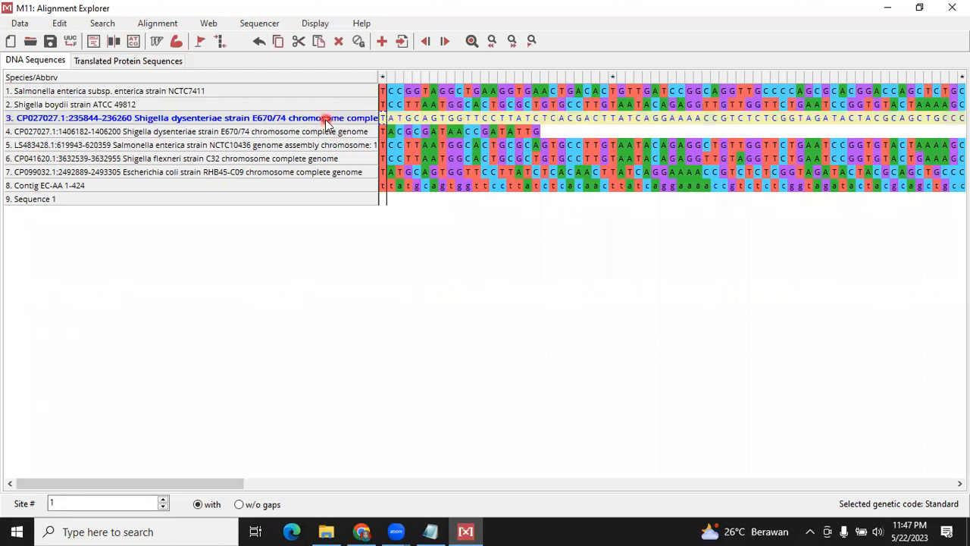
click(328, 133)
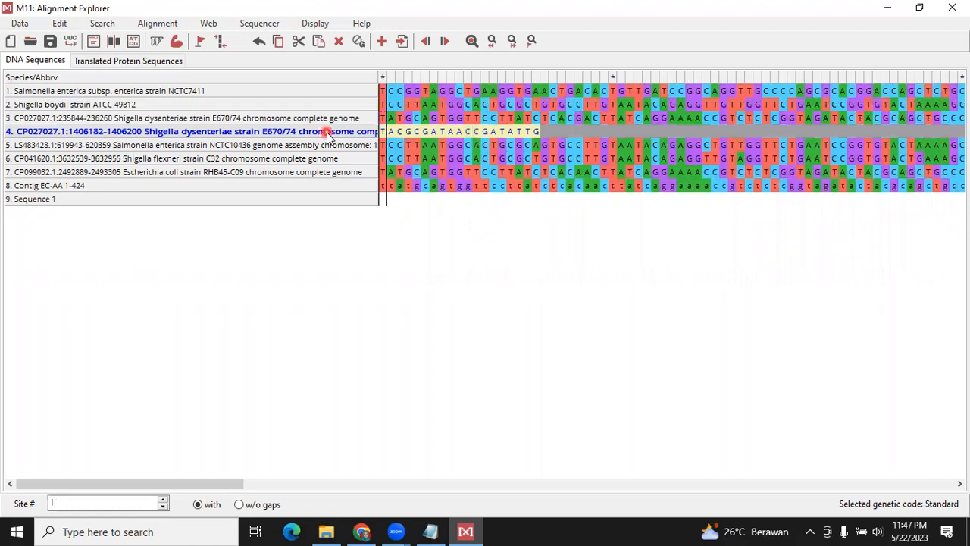
key(Delete)
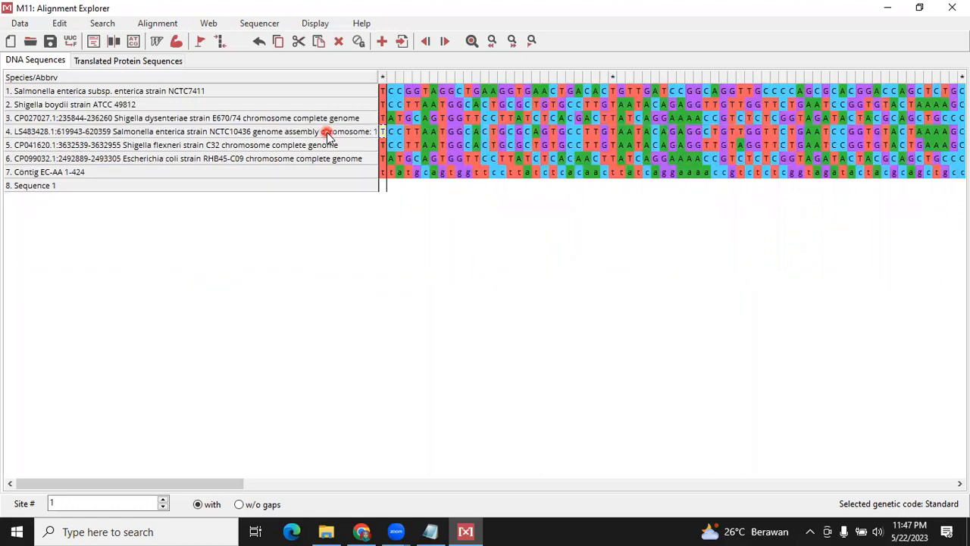
click(265, 190)
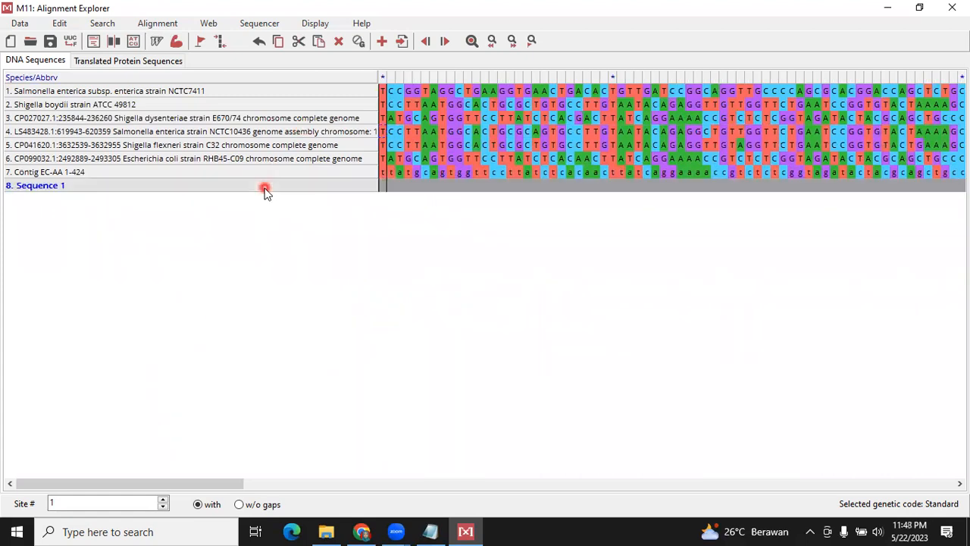
key(Delete)
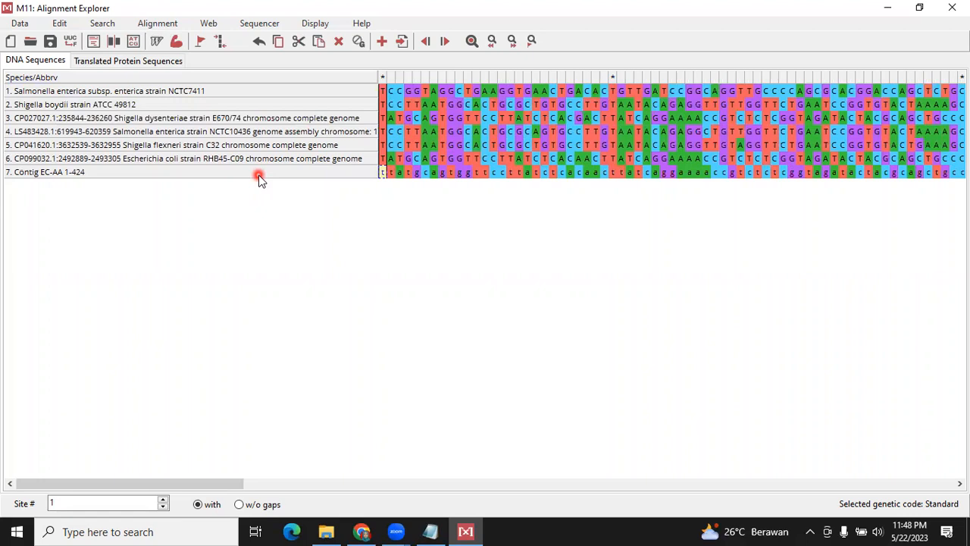
Shorten the third sequence's name to Shigella dysenteriae strain E670/74
click(262, 119)
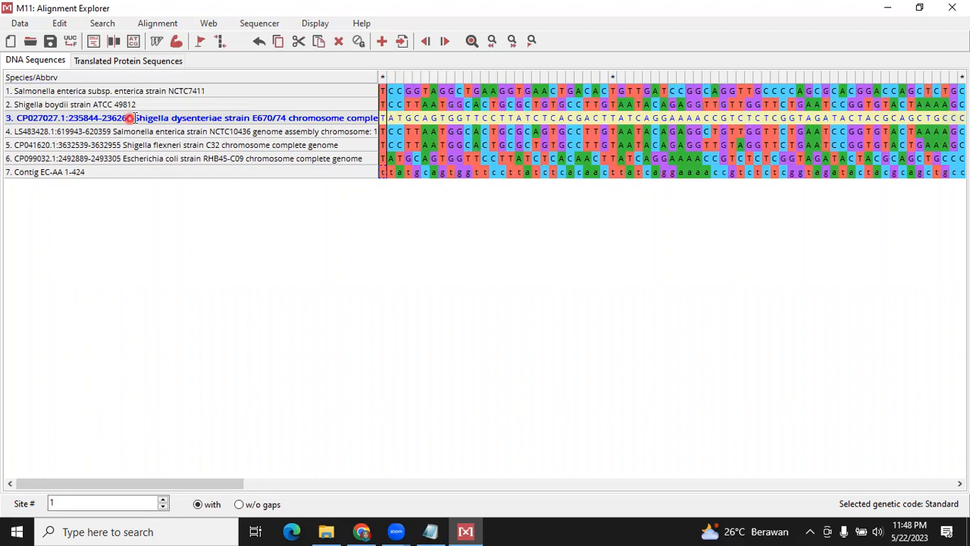
double_click(130, 118)
click(108, 117)
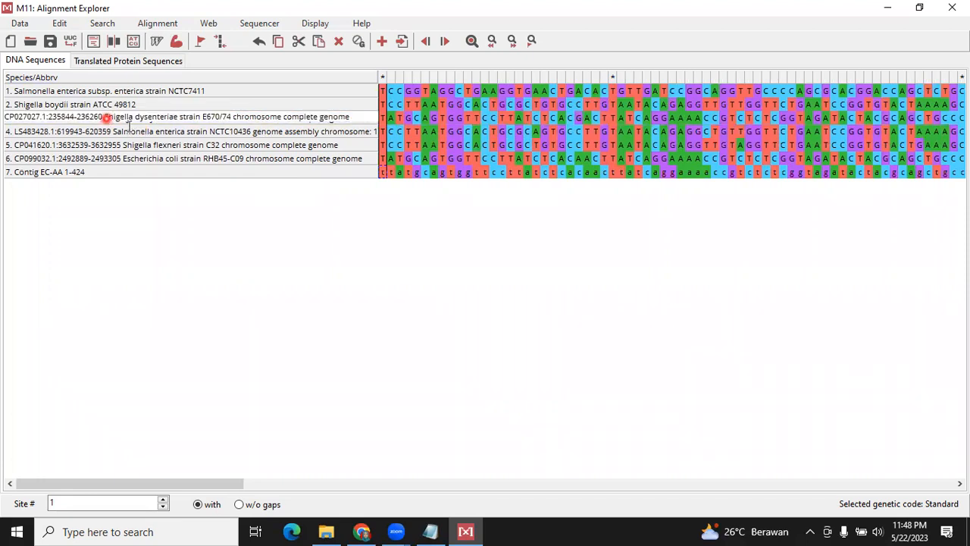
click(105, 118)
double_click(105, 119)
key(Delete)
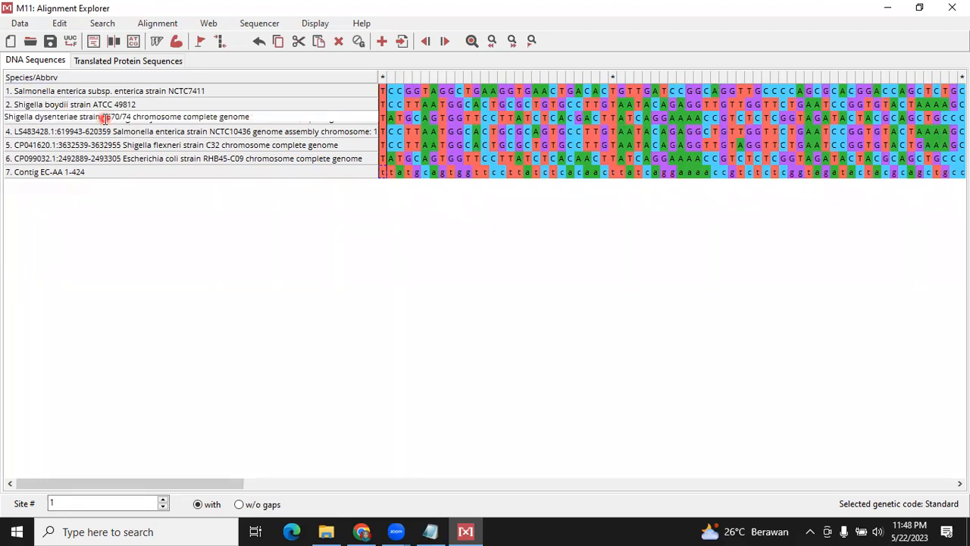
click(264, 117)
key(ctrl+shift+Left)
key(ctrl+shift+Left)
key(ctrl+shift+Left)
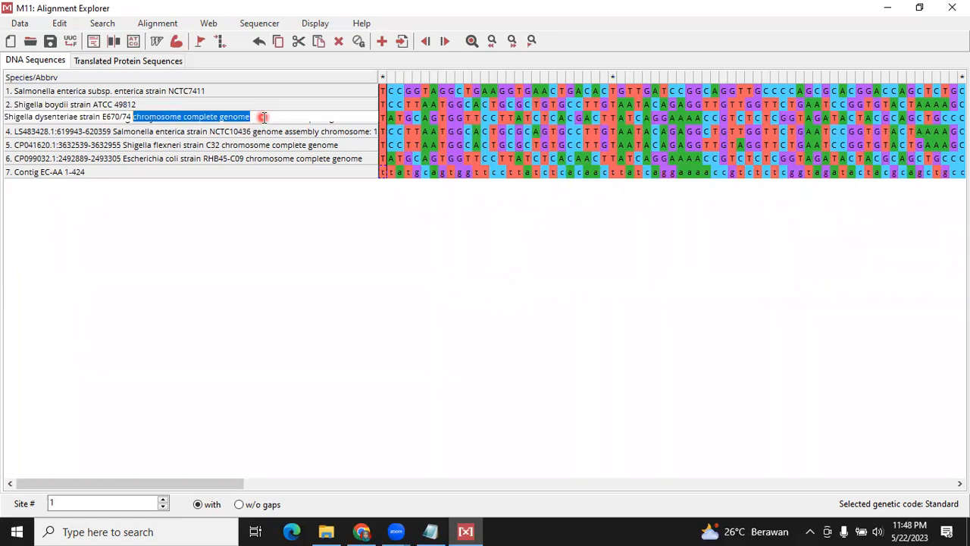
key(BackSpace)
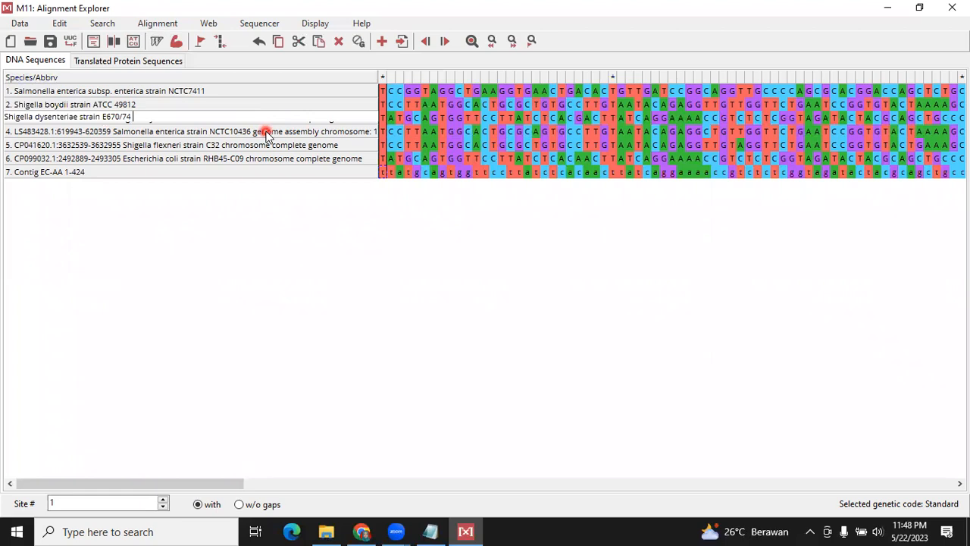
Shorten the fourth sequence's name to Salmonella enterica strain NCTC10436 1
click(267, 134)
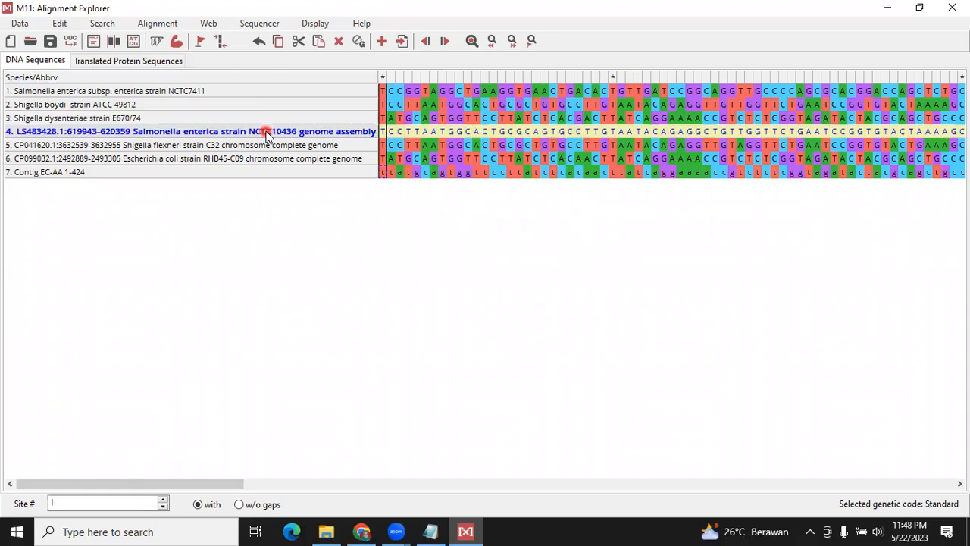
double_click(99, 133)
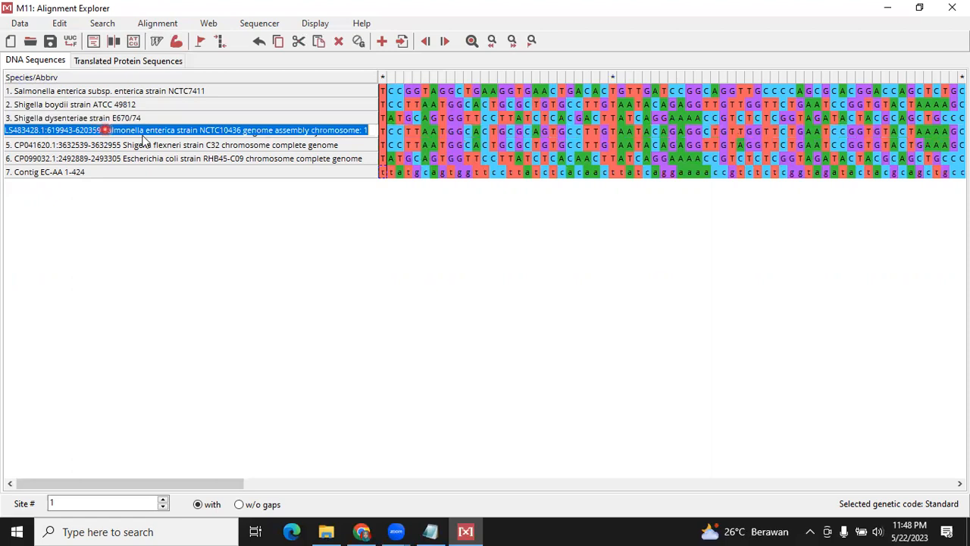
click(106, 130)
double_click(107, 131)
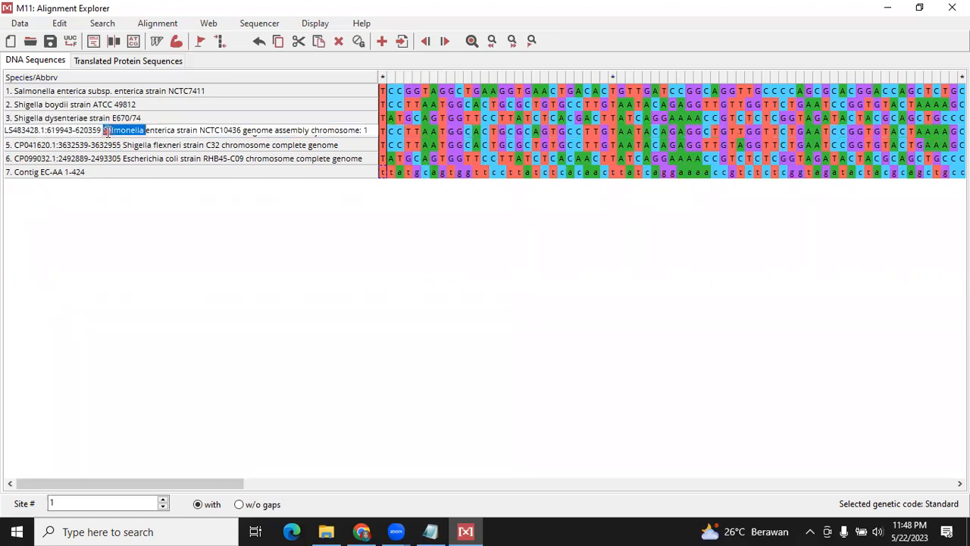
key(shift+Home)
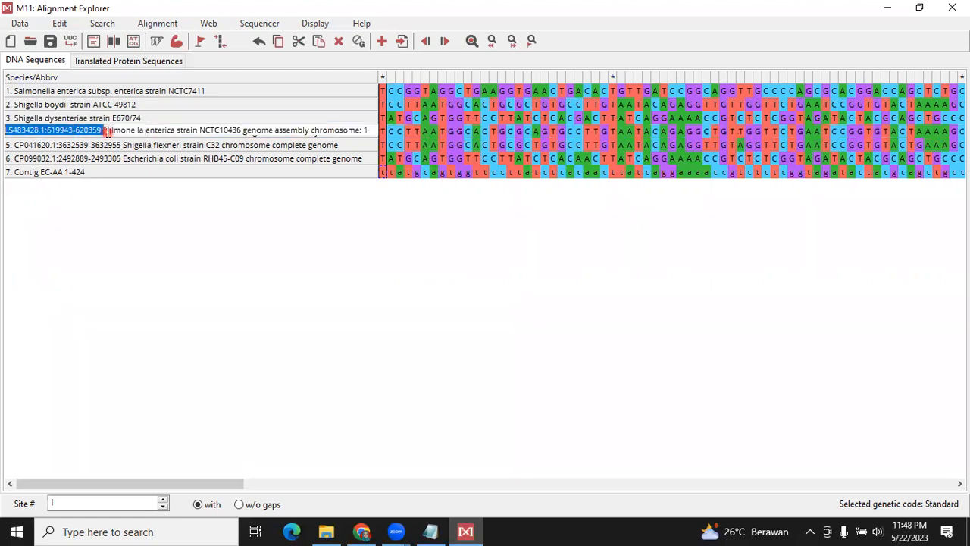
key(Delete)
click(281, 131)
double_click(282, 132)
key(ctrl+shift+Left)
key(ctrl+shift+Left)
key(ctrl+shift+Left)
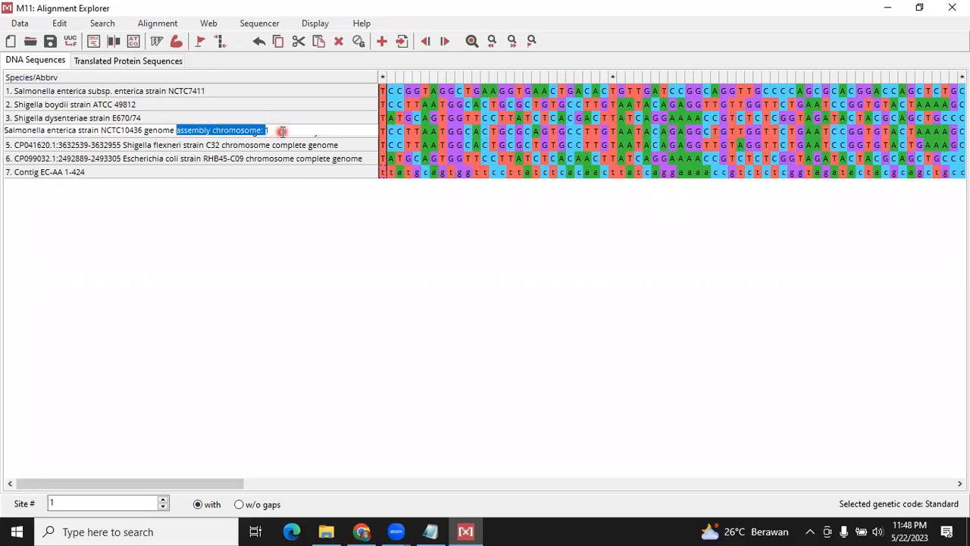
key(Delete)
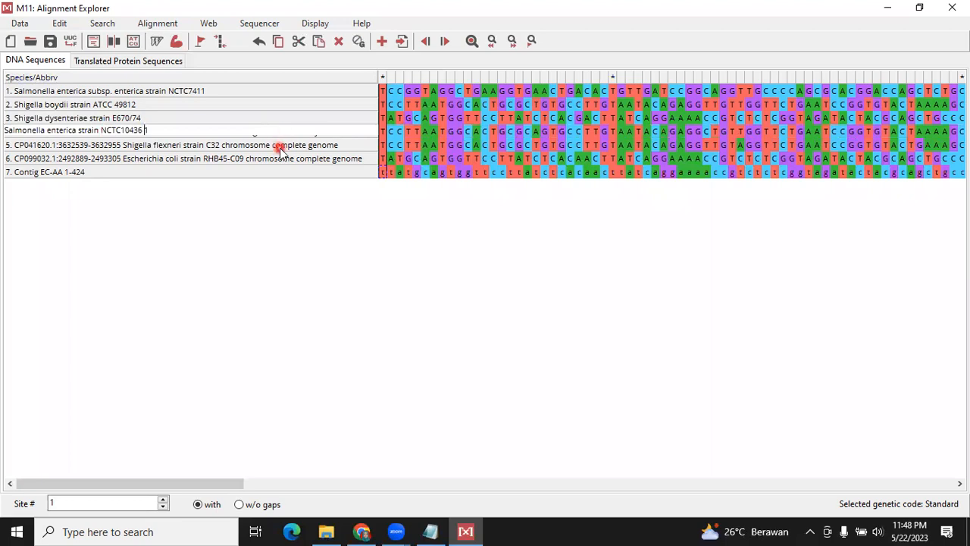
Shorten the fifth sequence's name to Shigella flexneri strain C32, removing the accession prefix and the chromosome complete genome ending
click(279, 146)
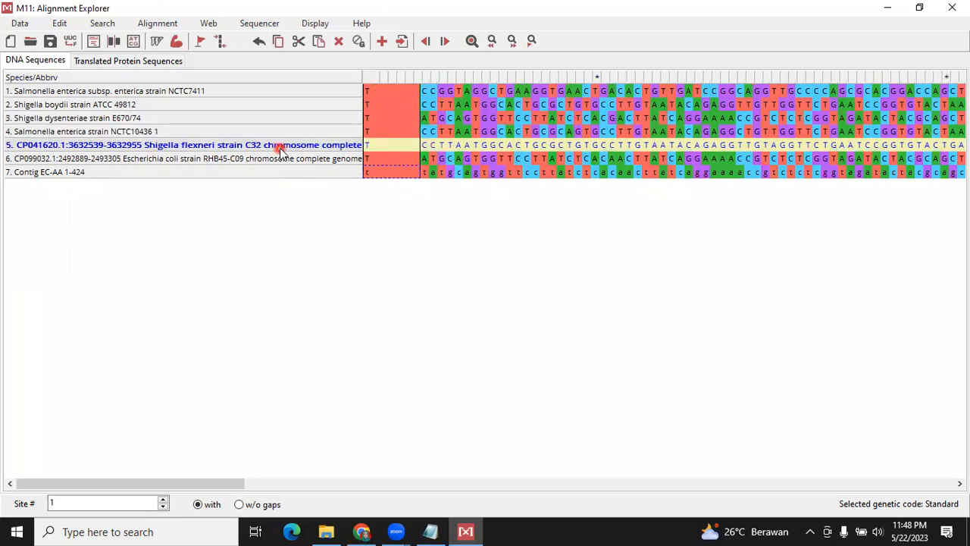
click(131, 146)
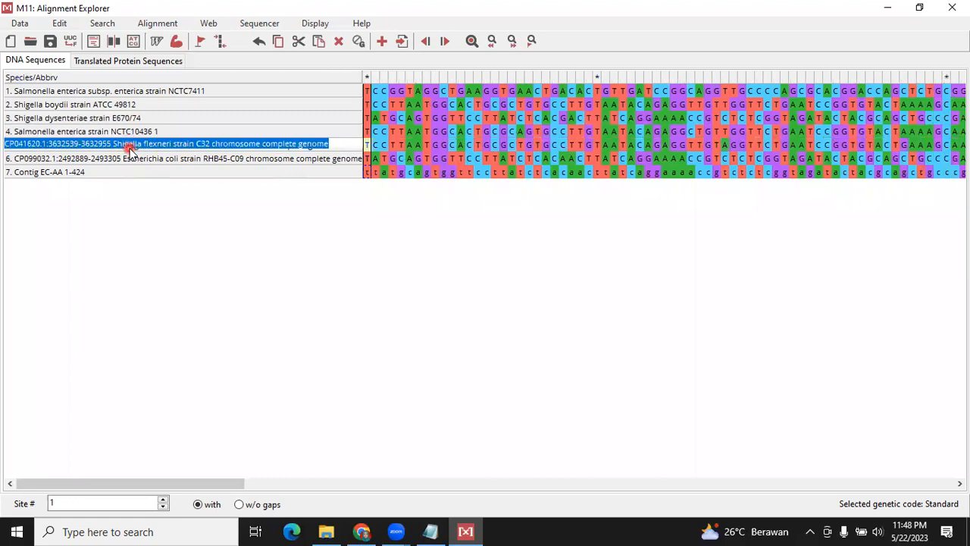
click(116, 146)
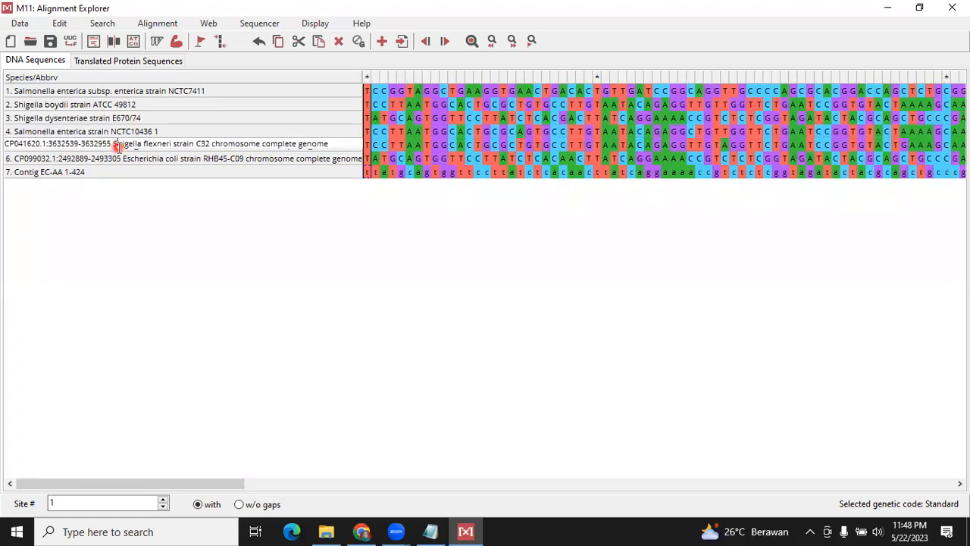
key(ctrl+shift+Left)
key(shift+Home)
key(Delete)
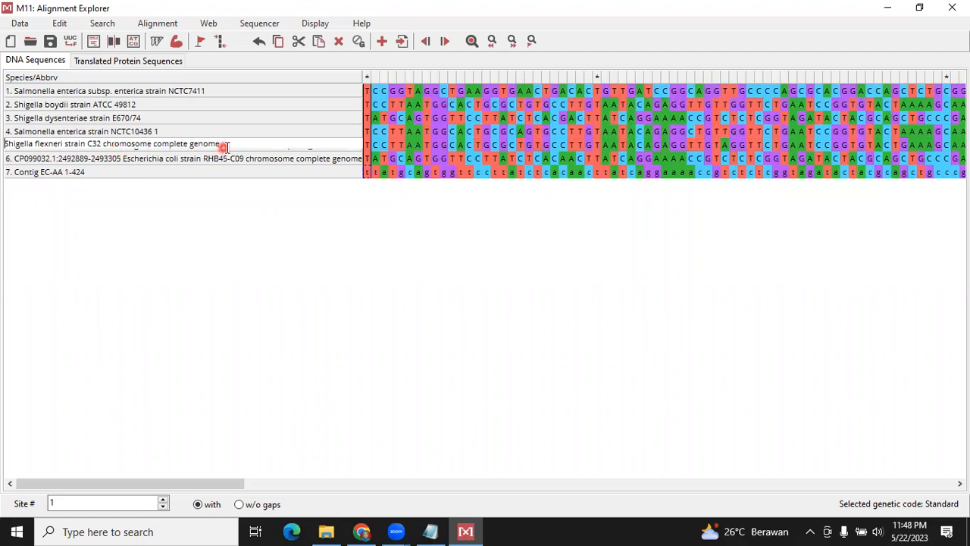
key(ctrl+shift+Left)
key(ctrl+shift+Left)
key(ctrl+shift+Left)
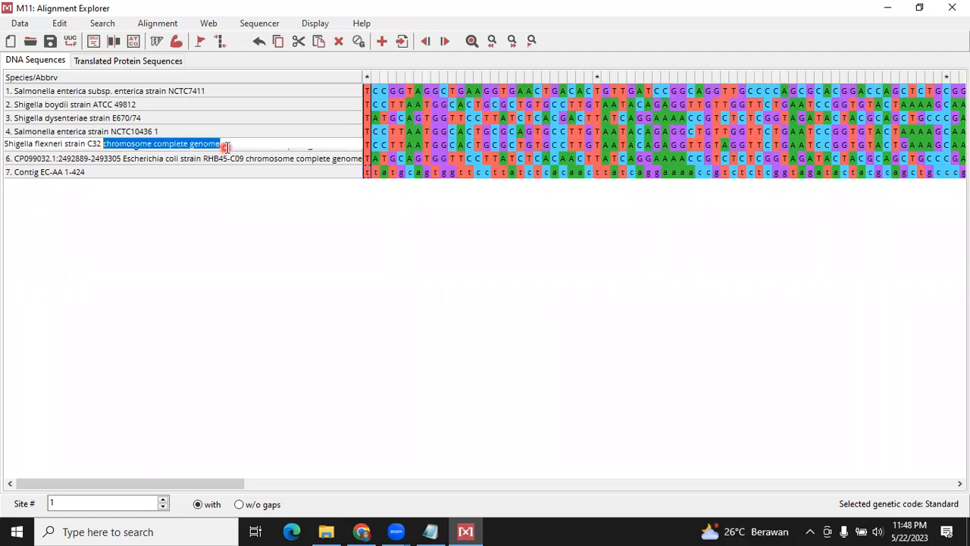
key(Delete)
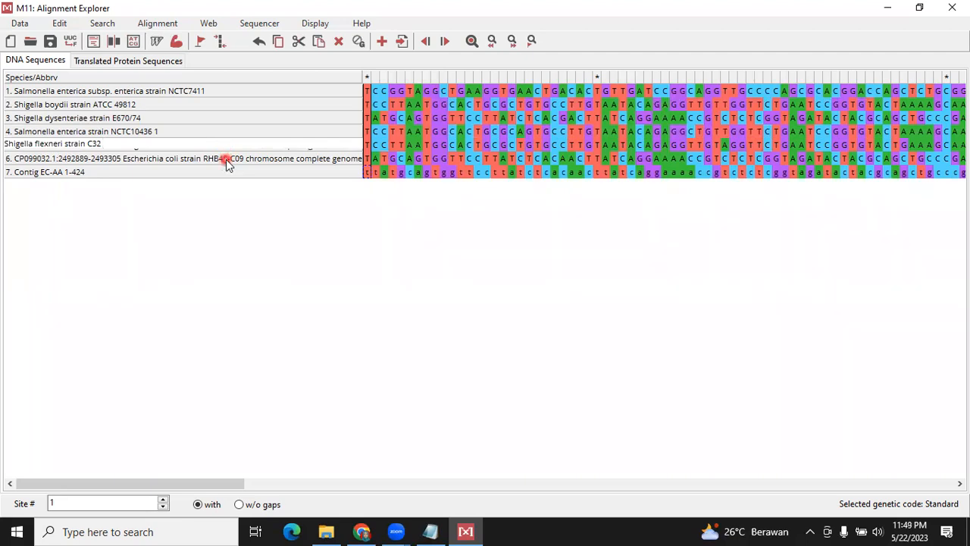
Shorten the sixth sequence's name to Escherichia coli strain RHB45-C09, removing the accession prefix and the chromosome complete genome ending
click(155, 162)
click(138, 161)
click(111, 159)
click(111, 159)
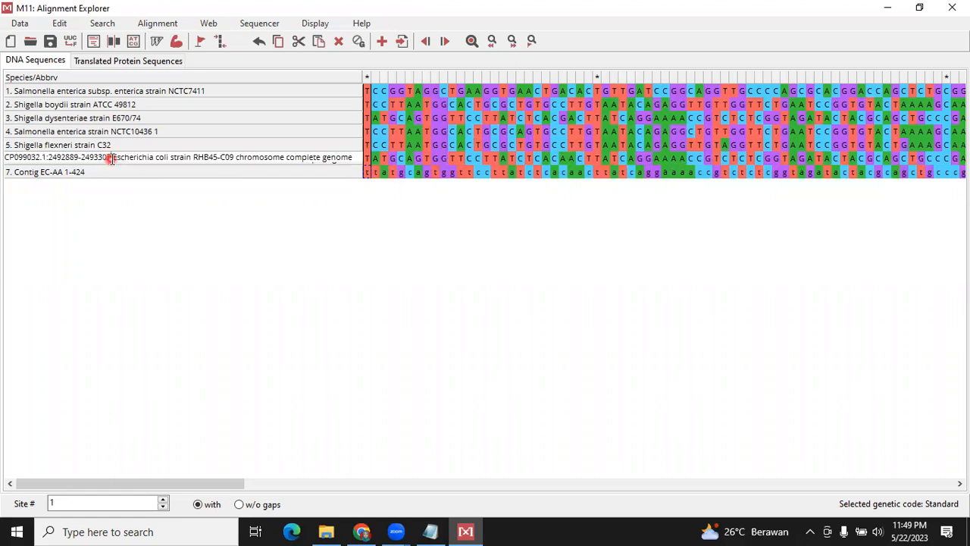
double_click(111, 159)
key(ctrl+shift+Left)
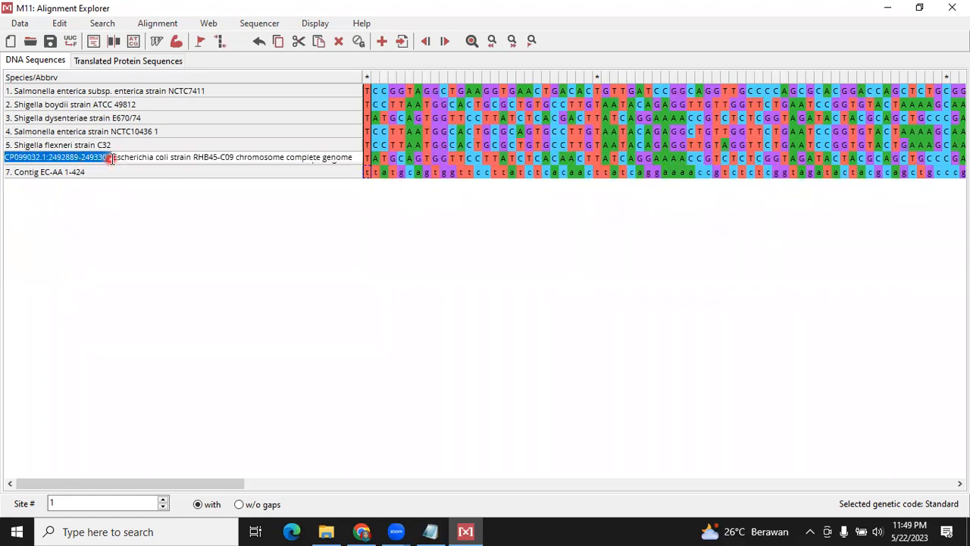
key(Delete)
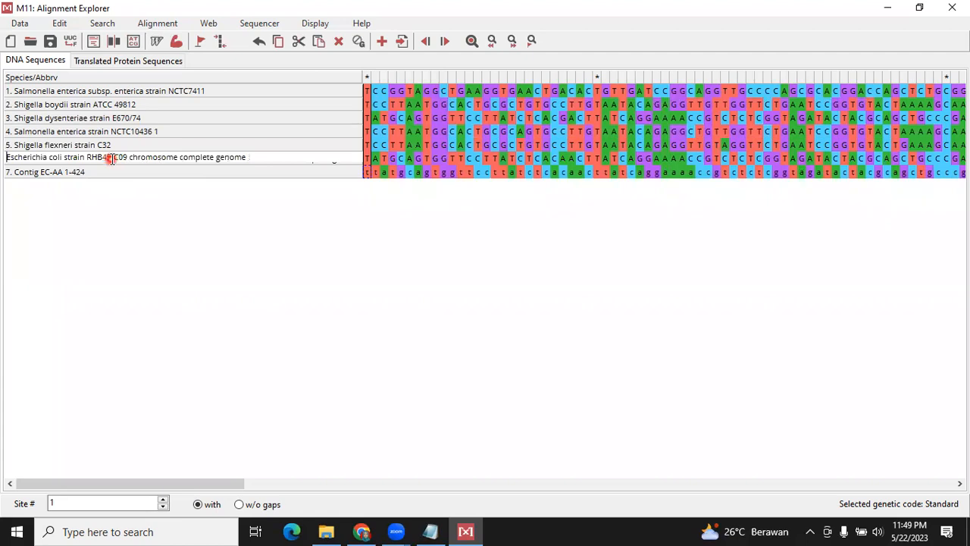
key(BackSpace)
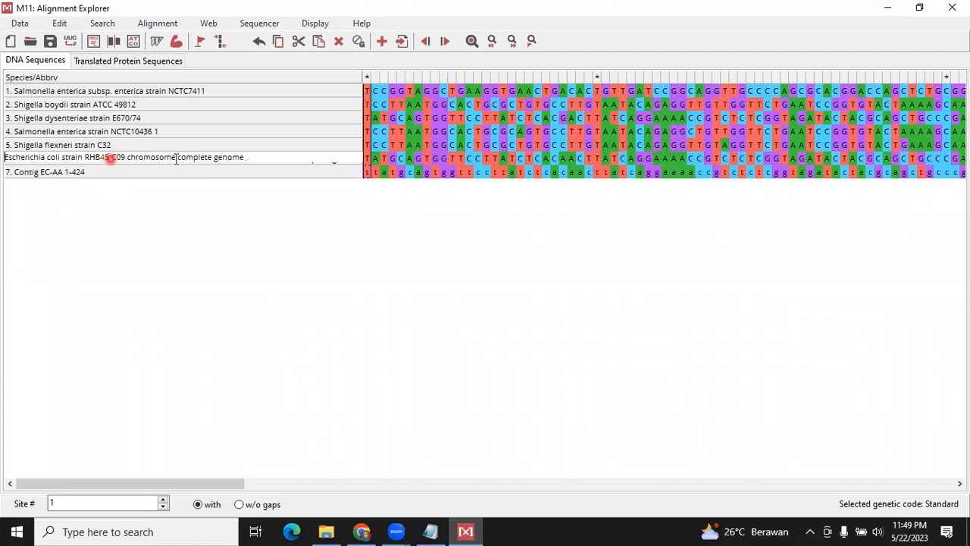
click(265, 154)
key(ctrl+shift+Left)
key(ctrl+shift+Left)
key(ctrl+shift+Left)
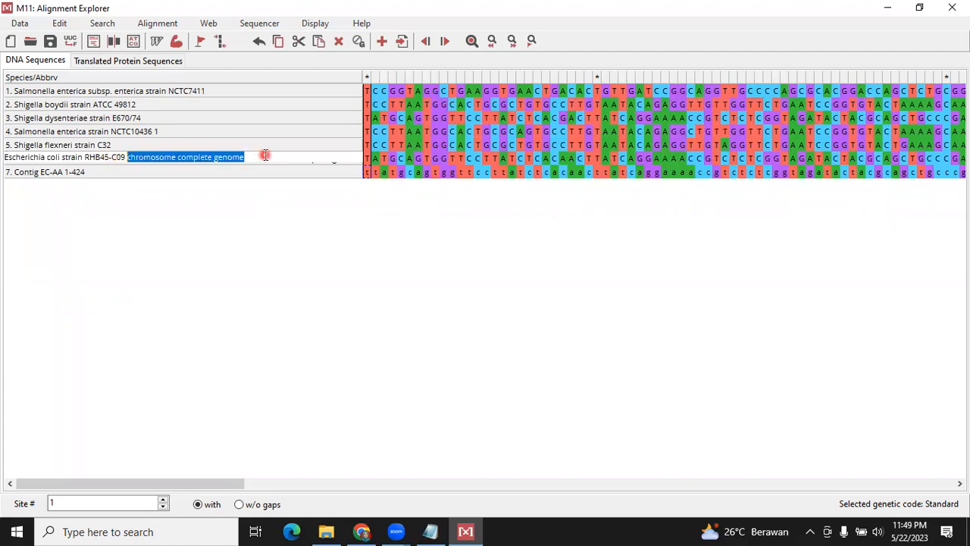
key(ctrl+shift+Left)
key(ctrl+shift+Right)
key(Delete)
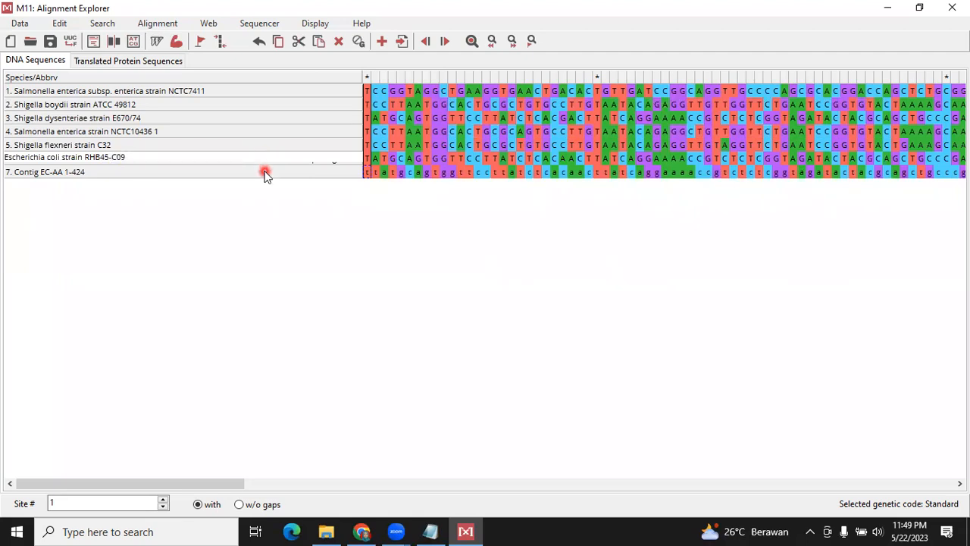
click(265, 172)
click(280, 161)
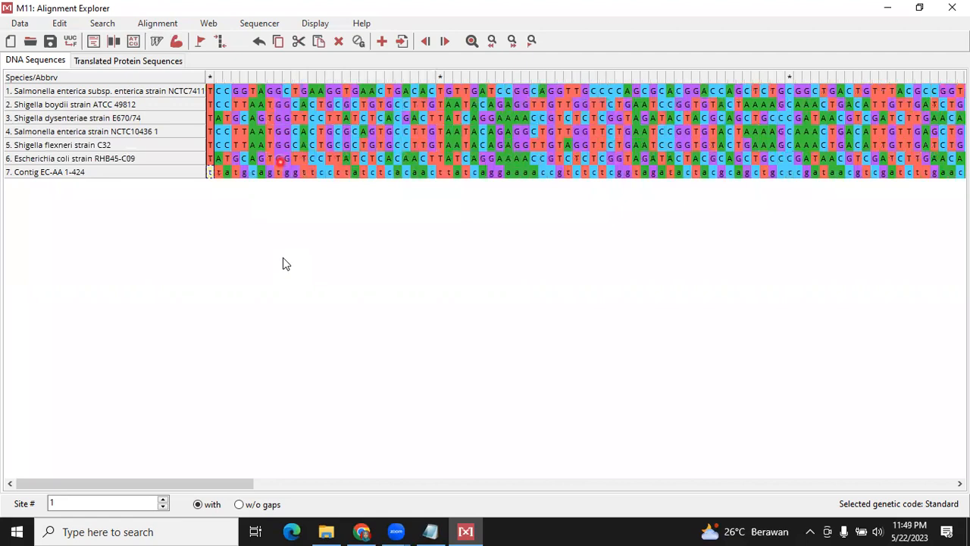
click(283, 258)
click(561, 203)
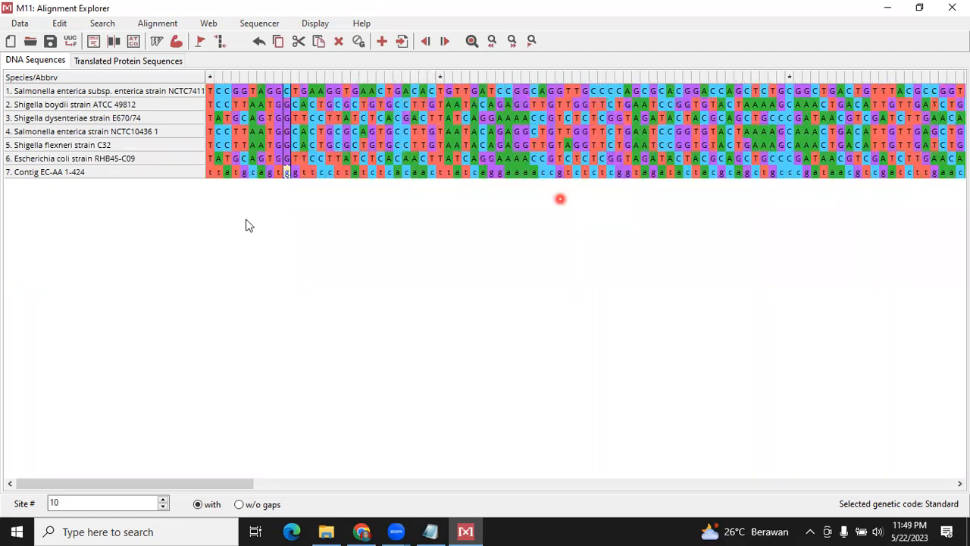
click(259, 210)
Align all seven sequences by ClustalW with gap opening penalty 15.00 and gap extension penalty 6.66 for pairwise and multiple alignment
click(277, 118)
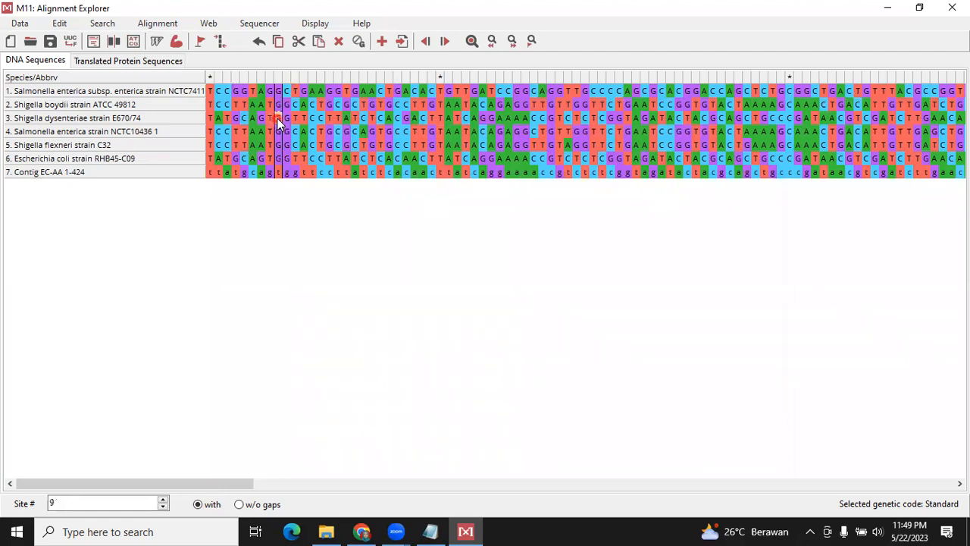
key(ctrl+a)
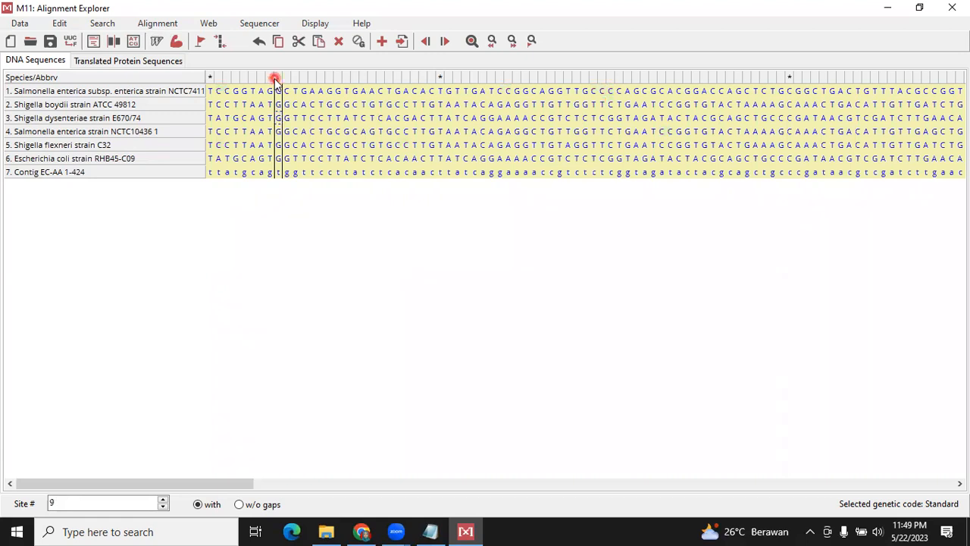
click(179, 27)
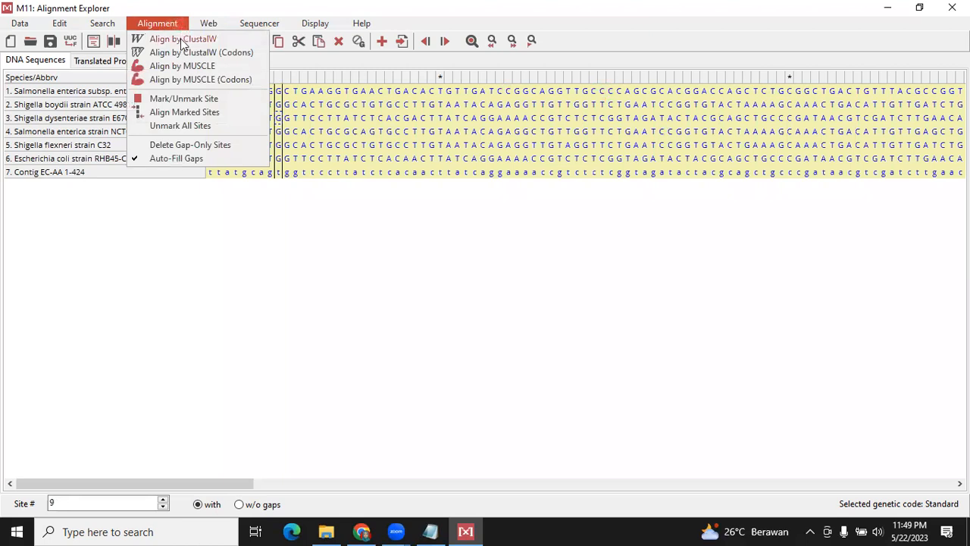
click(182, 40)
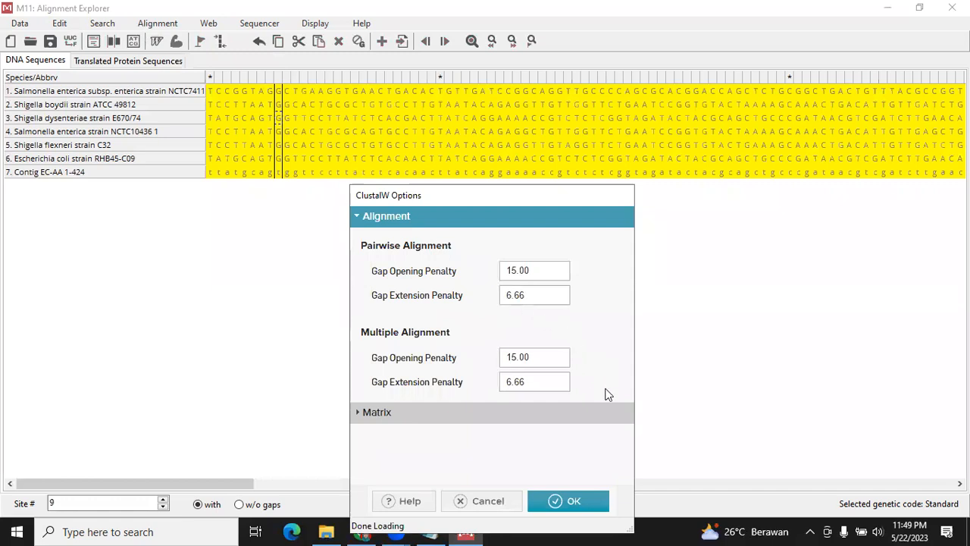
click(587, 506)
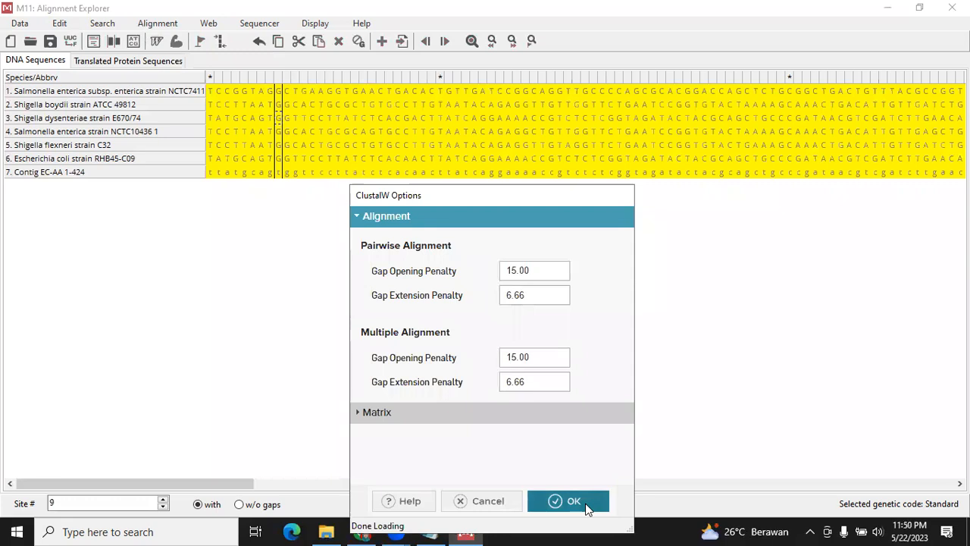
click(587, 506)
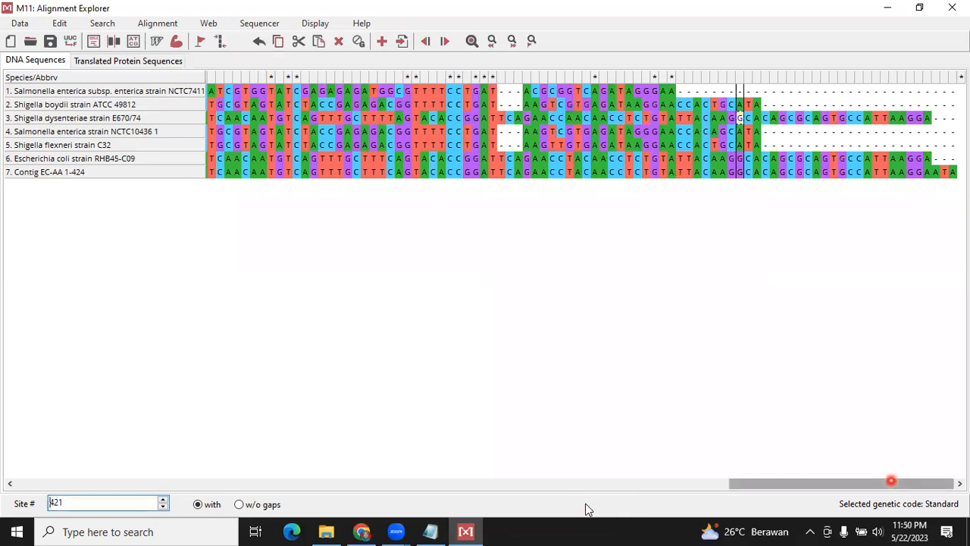
Examine the aligned sequences from start to end, checking the gaps and the uneven sequence ends
drag(891, 484, 132, 486)
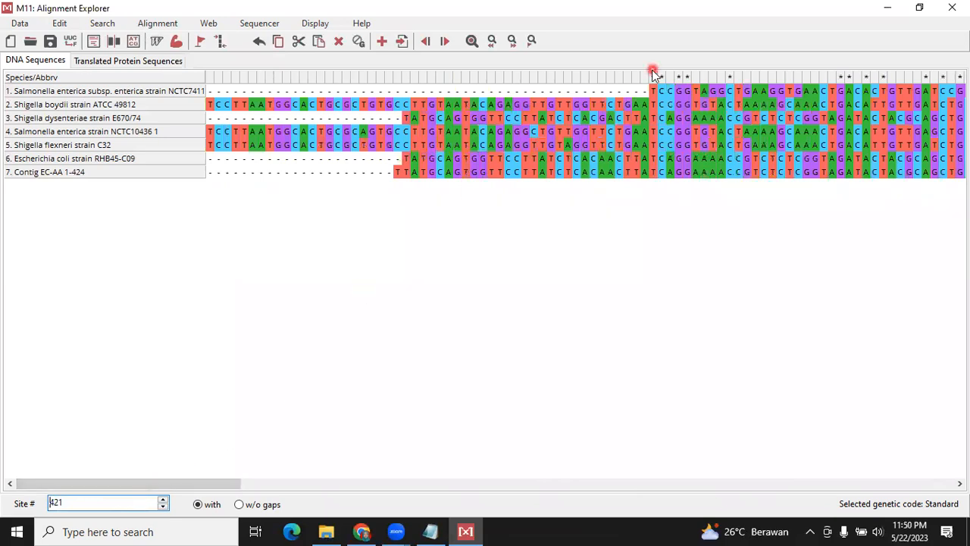
click(645, 92)
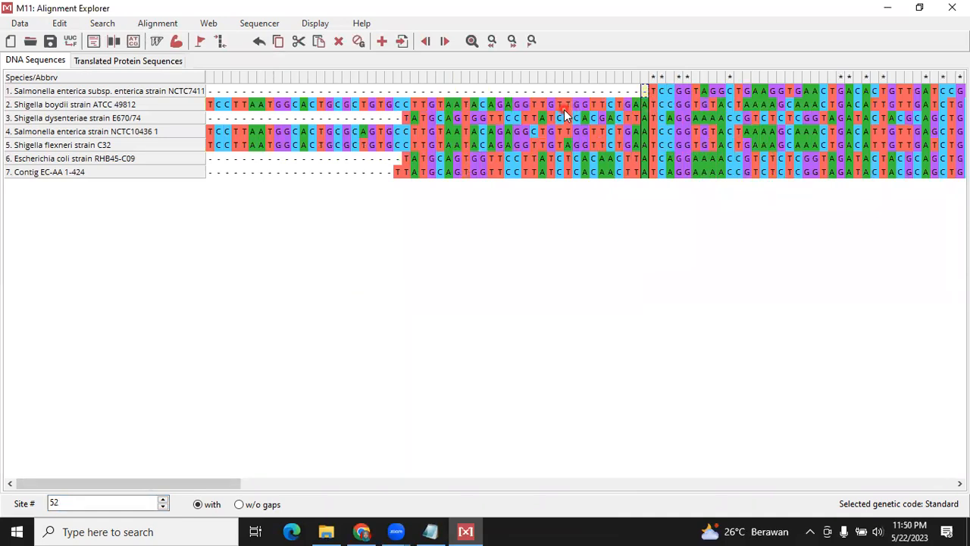
click(209, 92)
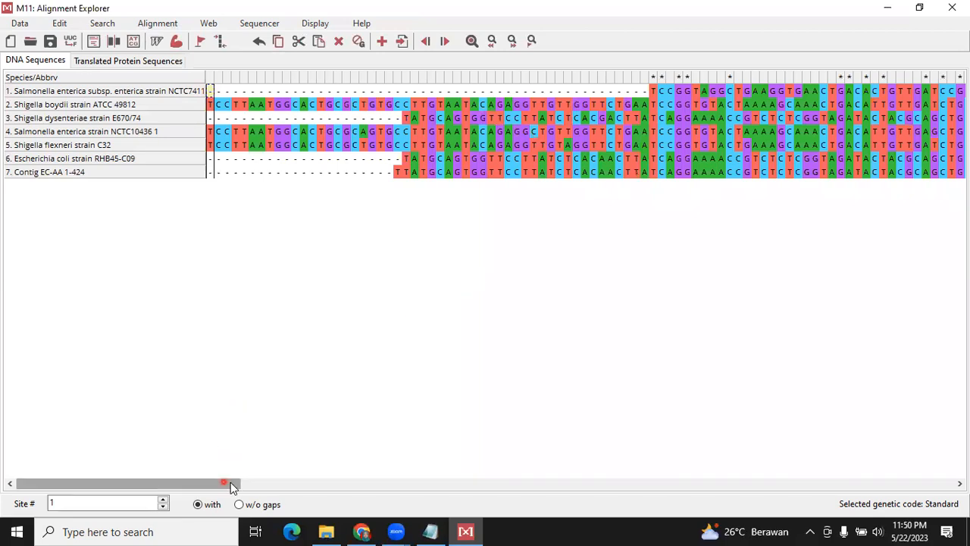
click(255, 485)
drag(255, 485, 949, 475)
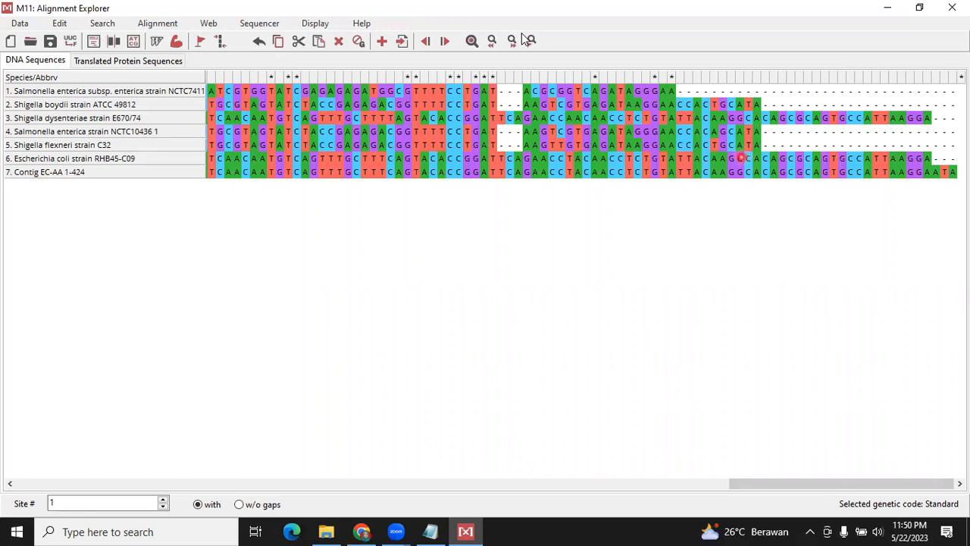
click(225, 39)
click(31, 24)
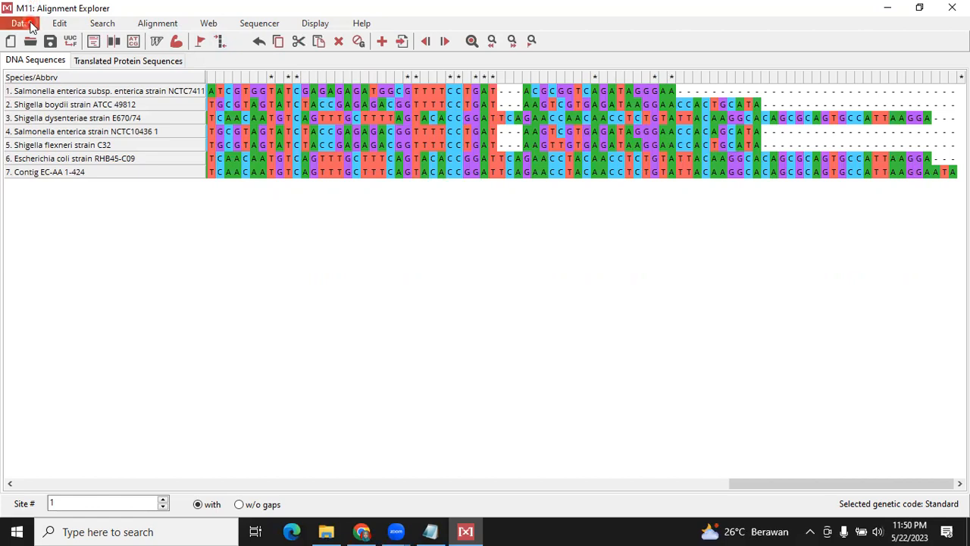
click(309, 306)
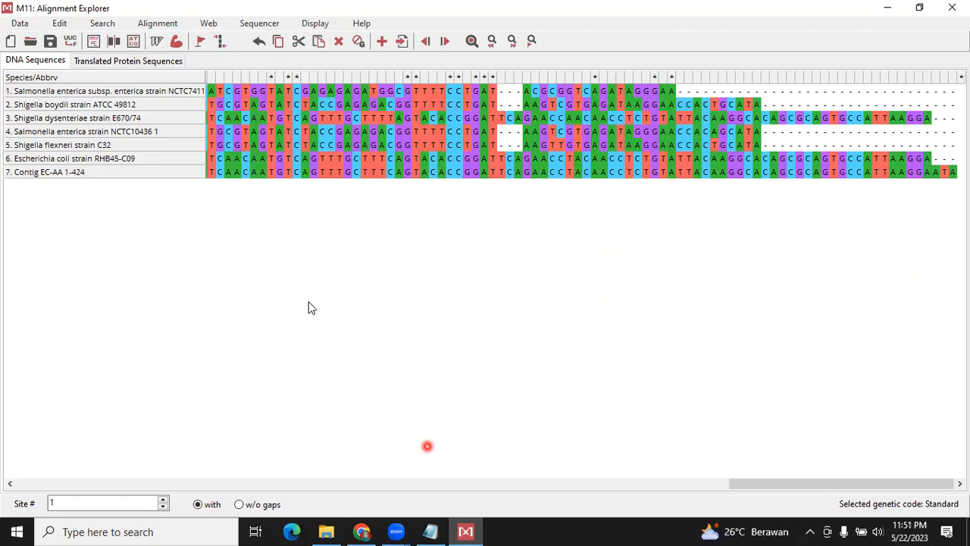
drag(898, 484, 314, 483)
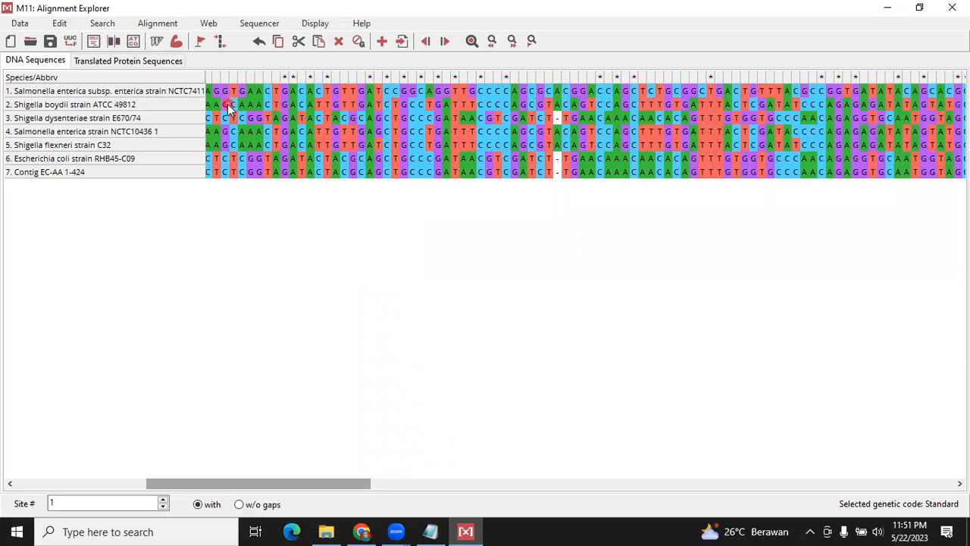
Send the aligned sequences to phylogenetic analysis as protein-coding nucleotide data
click(31, 29)
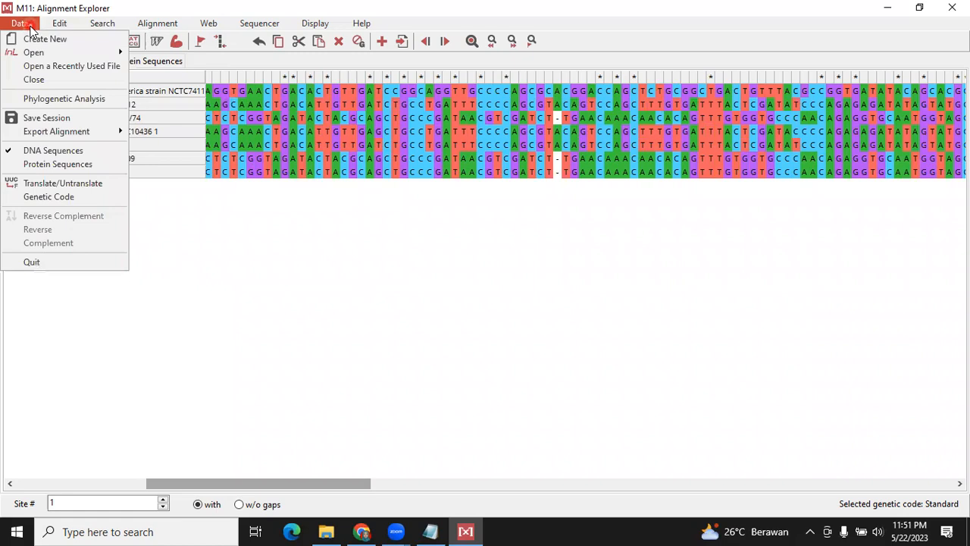
click(48, 101)
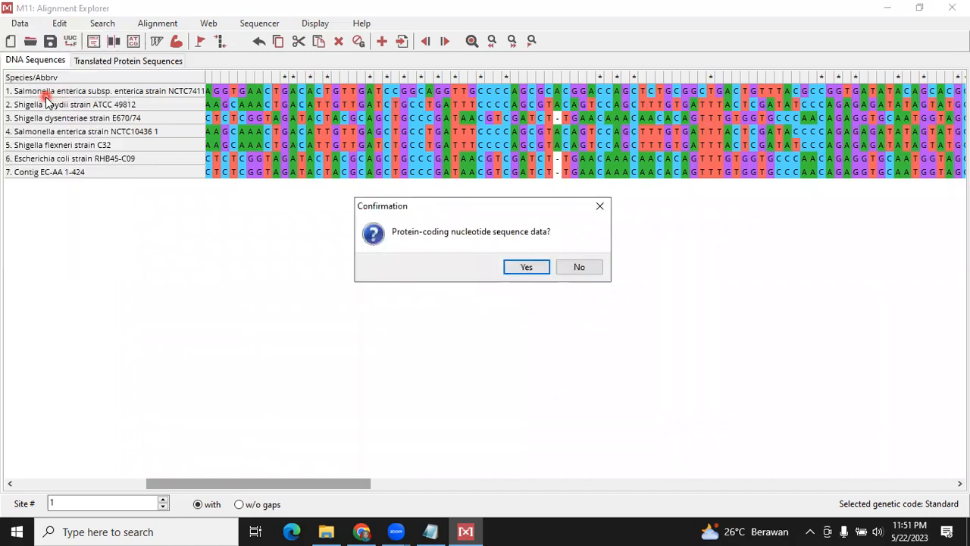
click(523, 271)
click(528, 270)
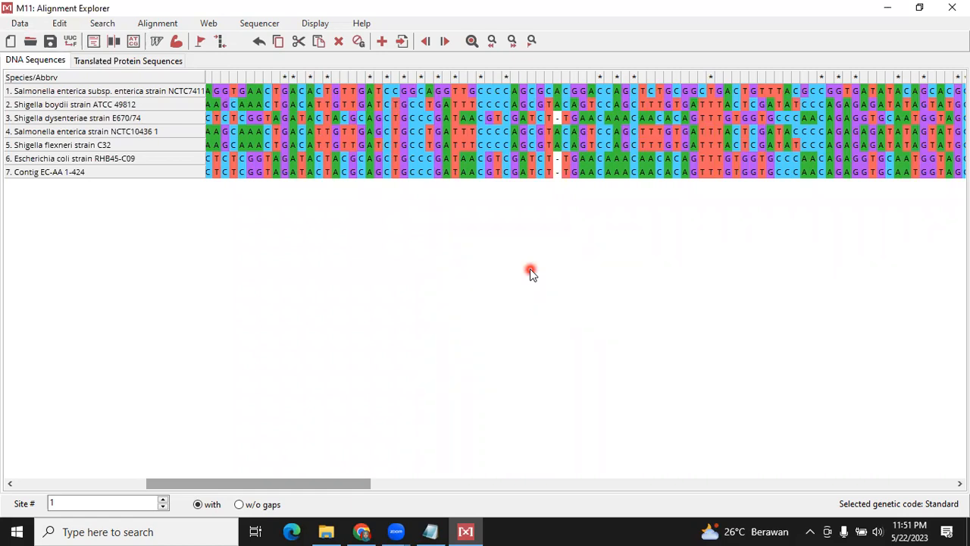
Export the alignment in MEGA format as Multiple Alignment EC-AA in the Pohon filogenetik Kelas A folder
click(27, 29)
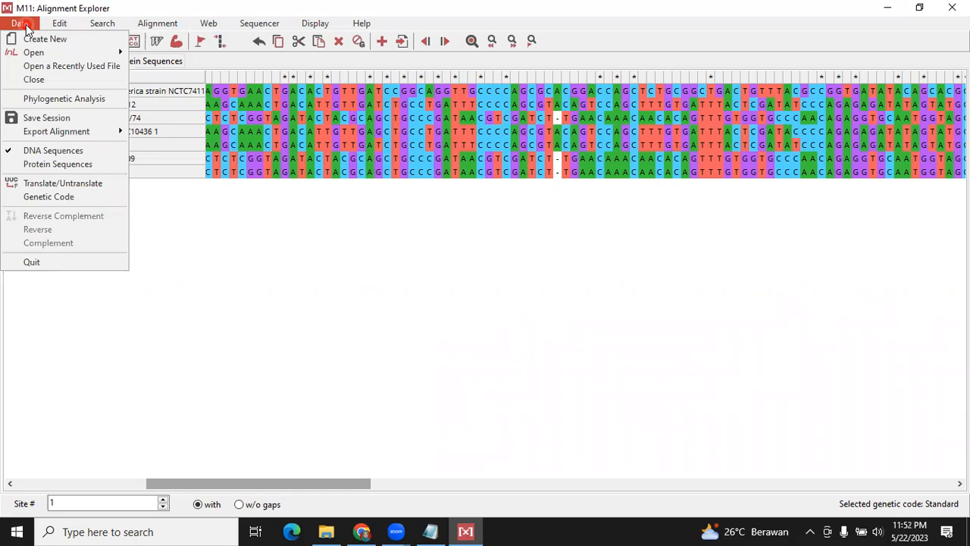
key(Right)
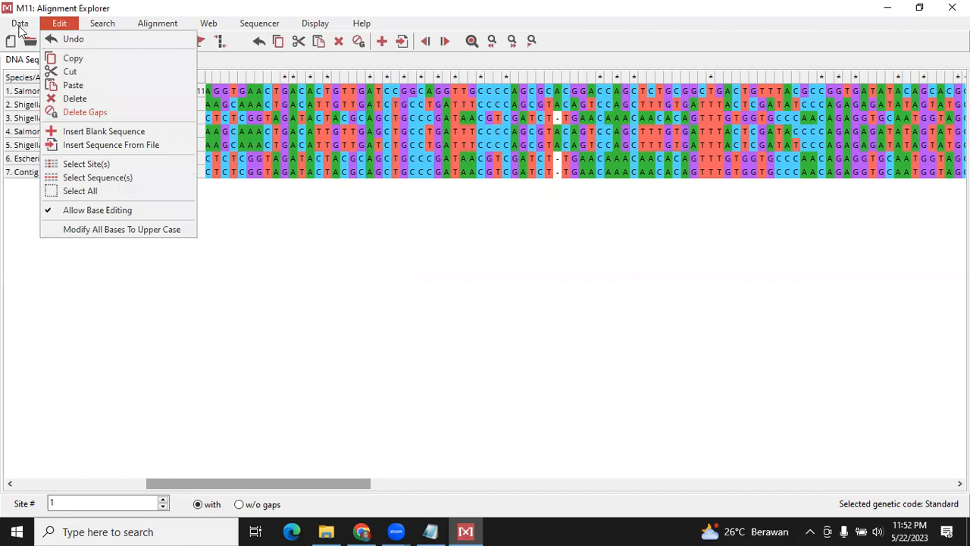
click(21, 27)
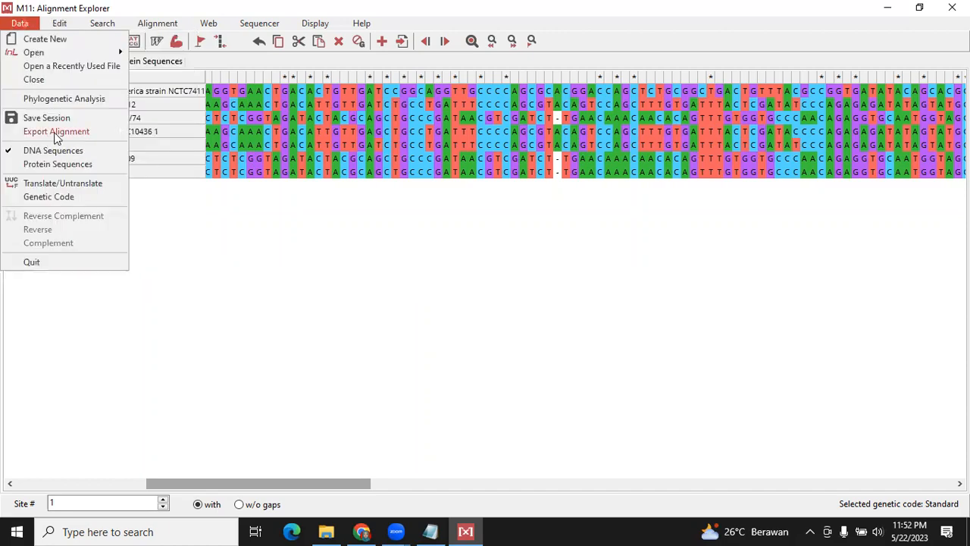
mouse_move(53, 131)
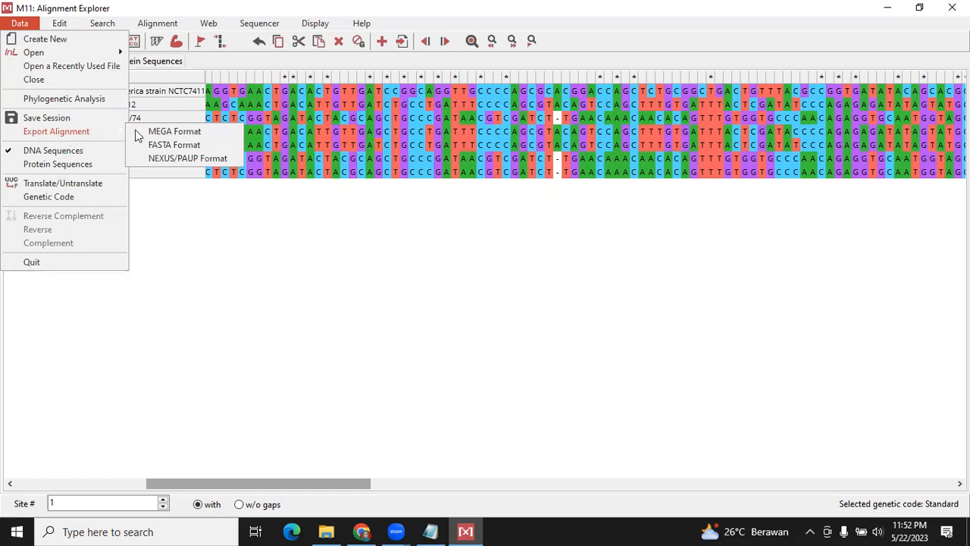
click(174, 132)
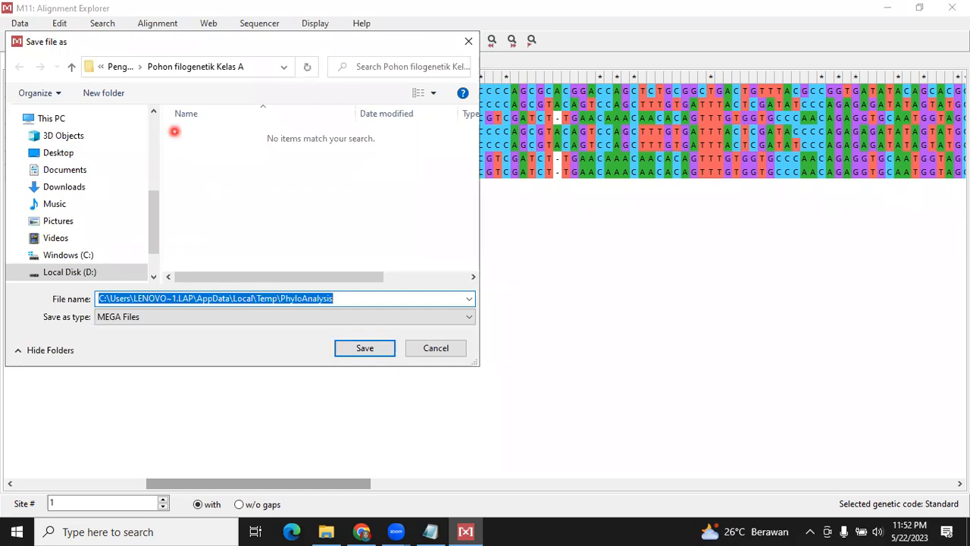
text(Multiple Al)
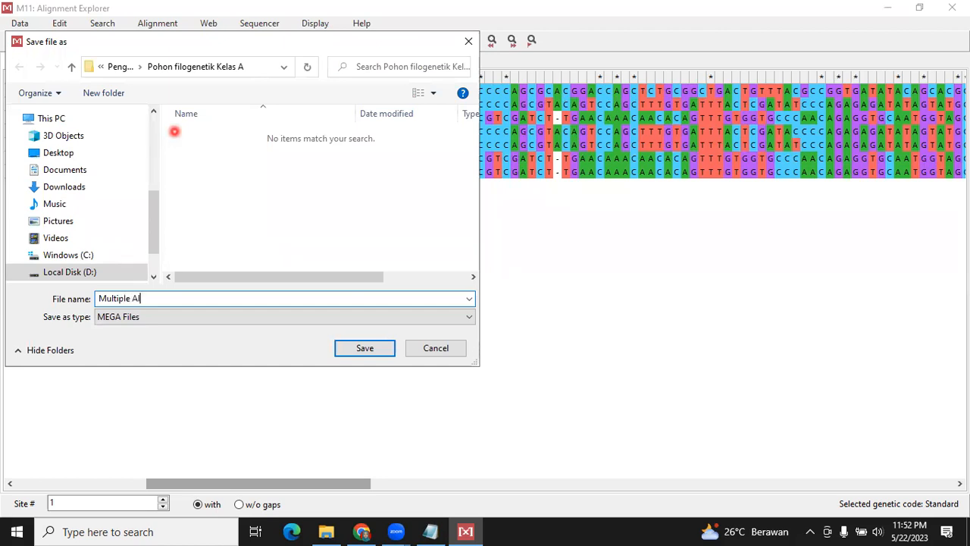
text(ignment EC-AA)
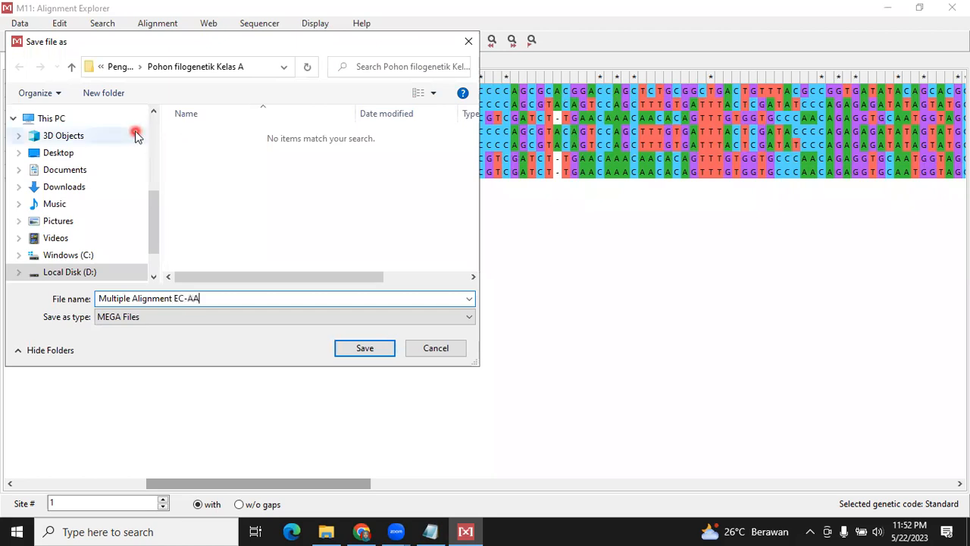
click(365, 353)
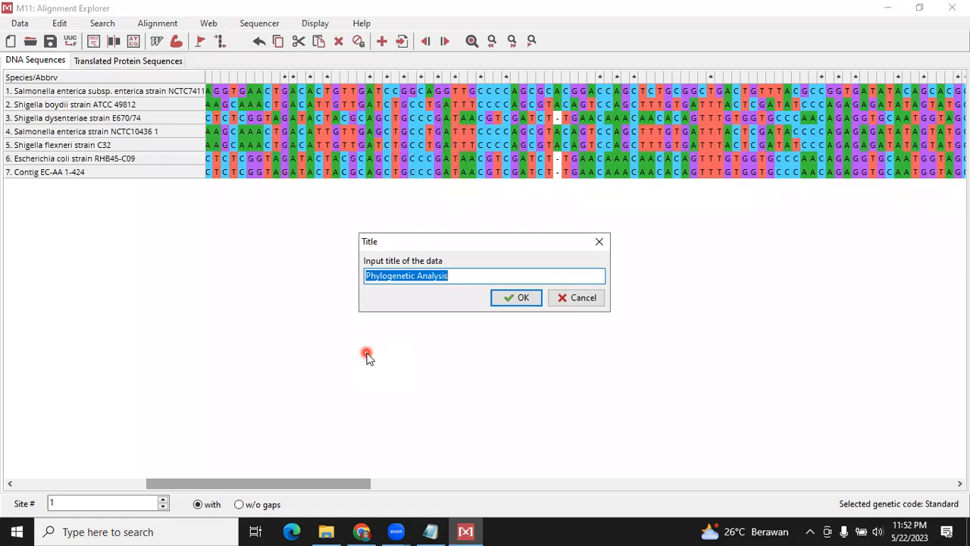
Title the exported data Phylogenetic Analysis EC-AA and declare it as protein-coding nucleotide sequence data
click(464, 276)
text(EC-AA)
click(515, 299)
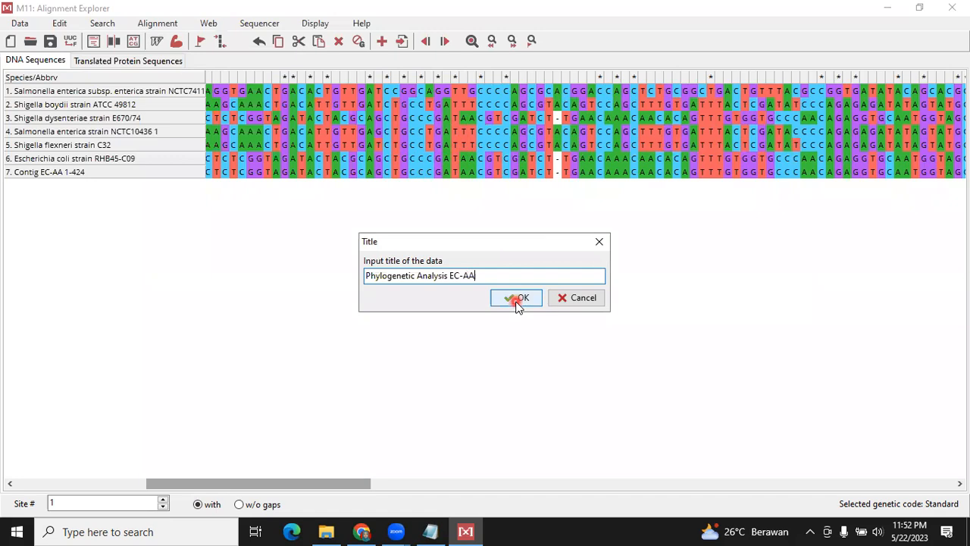
click(517, 300)
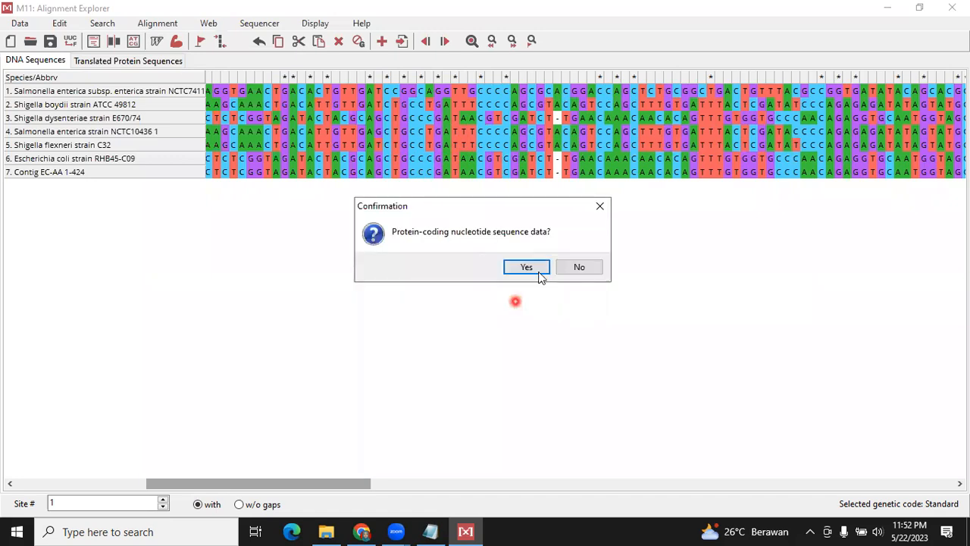
click(538, 271)
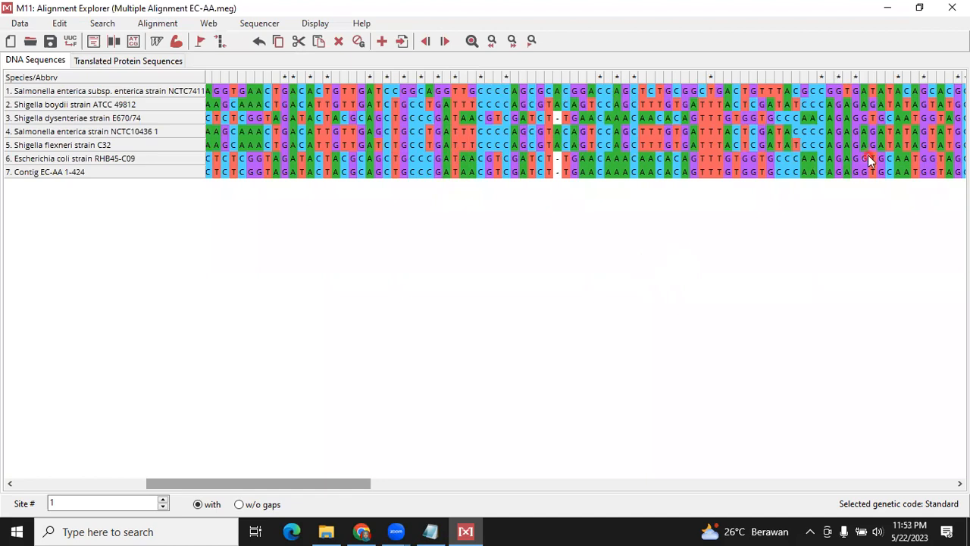
Minimize the alignment window and start constructing a Neighbor-Joining tree, declining to use the currently active data
click(891, 9)
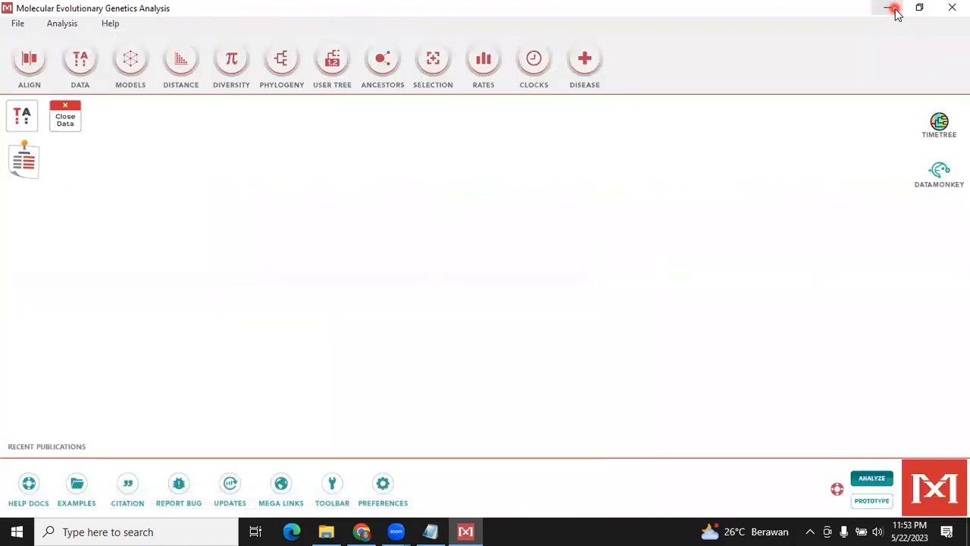
click(284, 64)
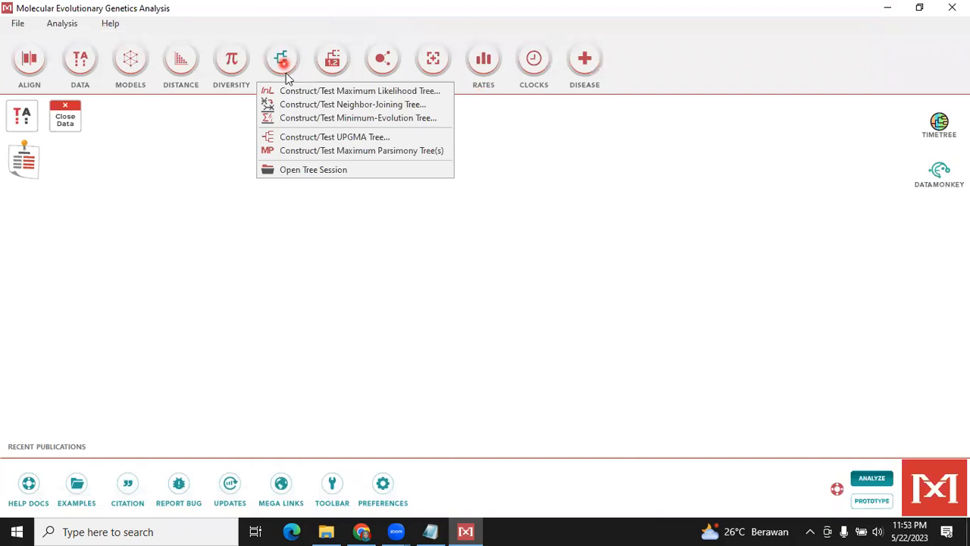
click(323, 111)
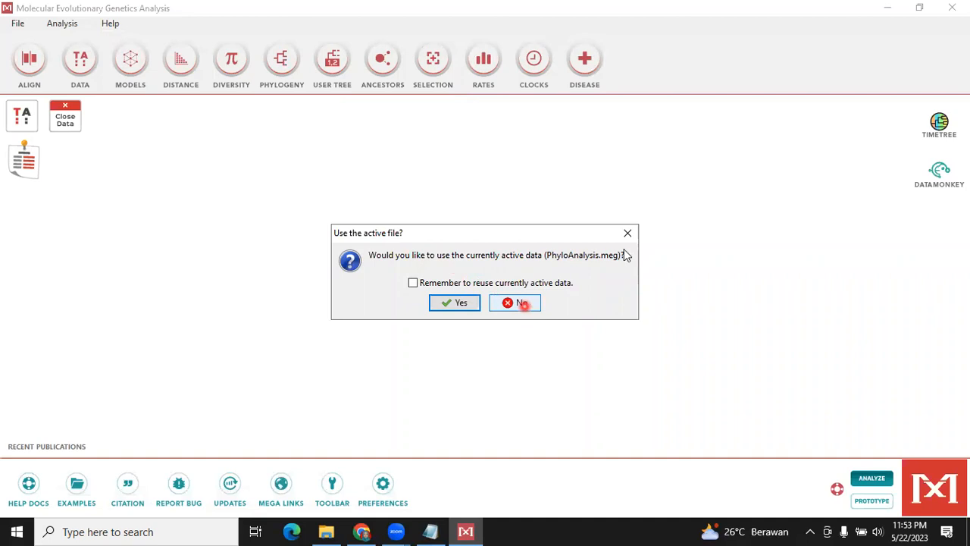
click(534, 304)
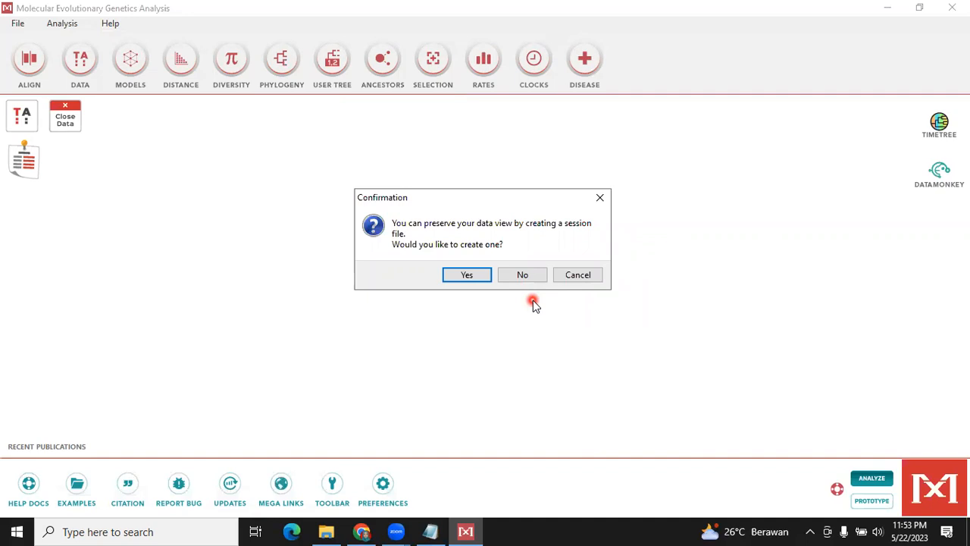
click(485, 282)
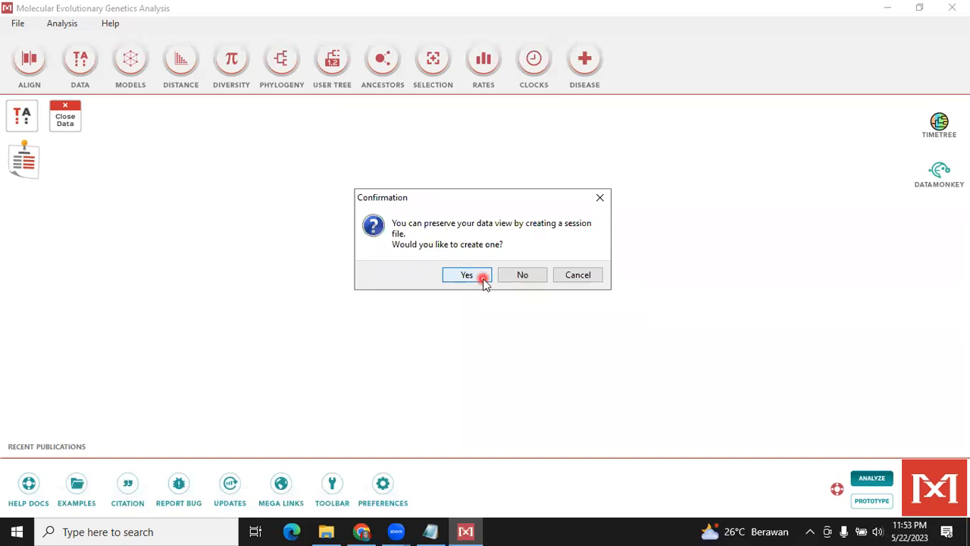
click(485, 282)
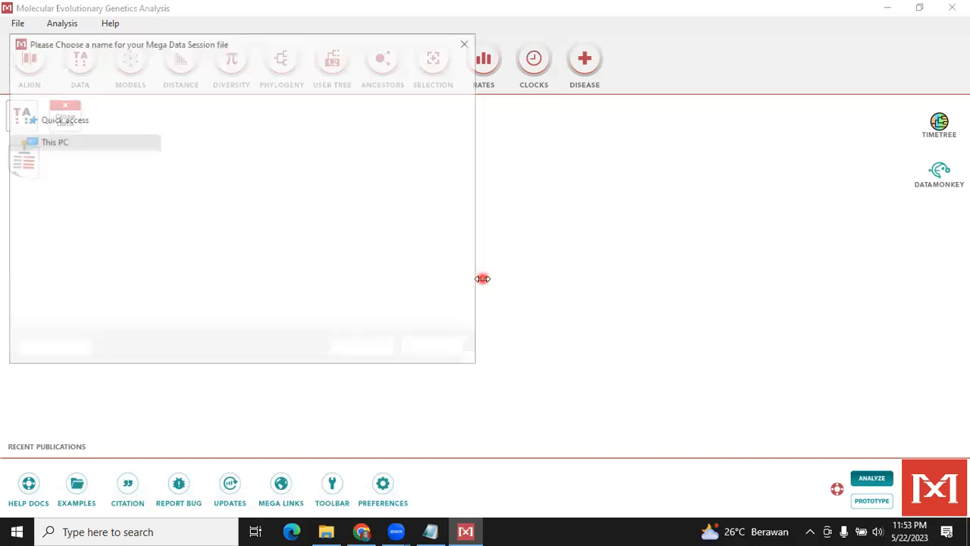
click(263, 139)
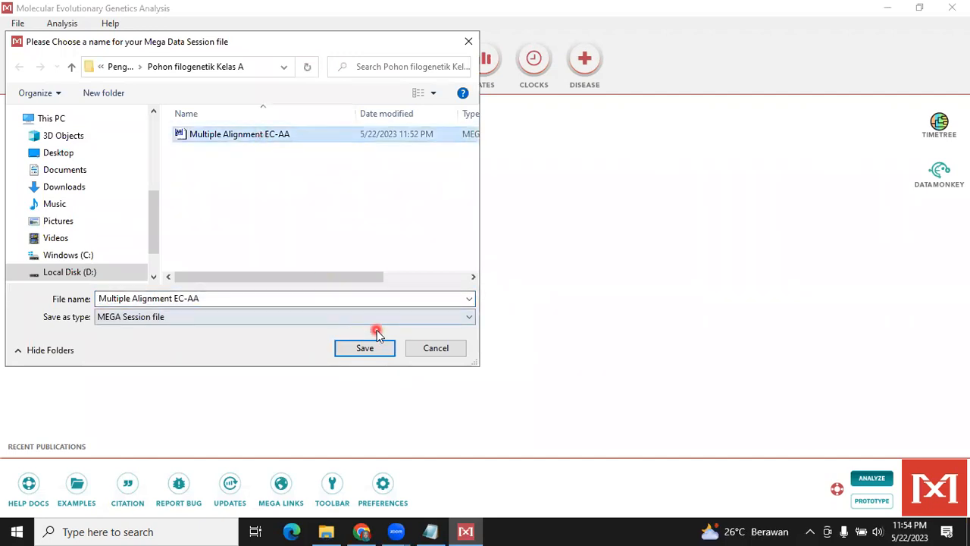
click(378, 354)
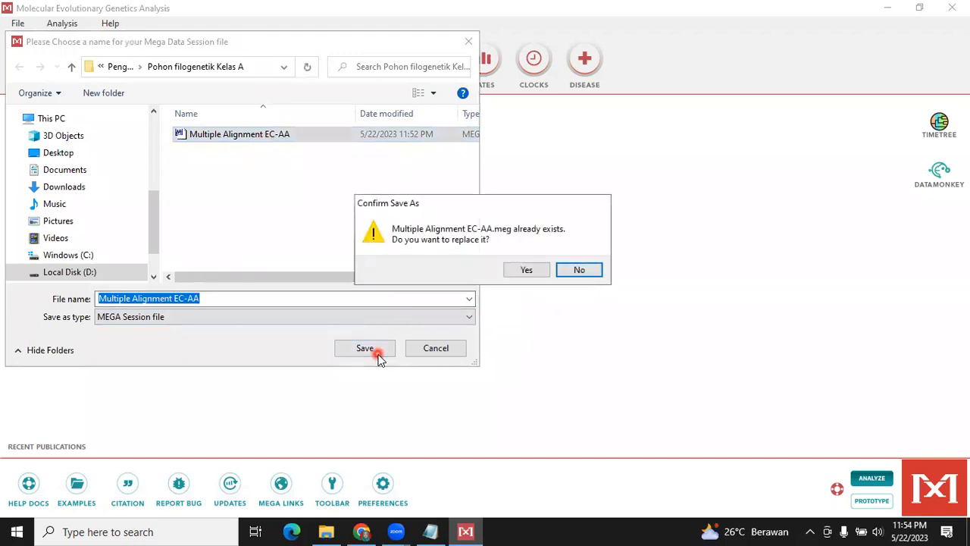
click(578, 270)
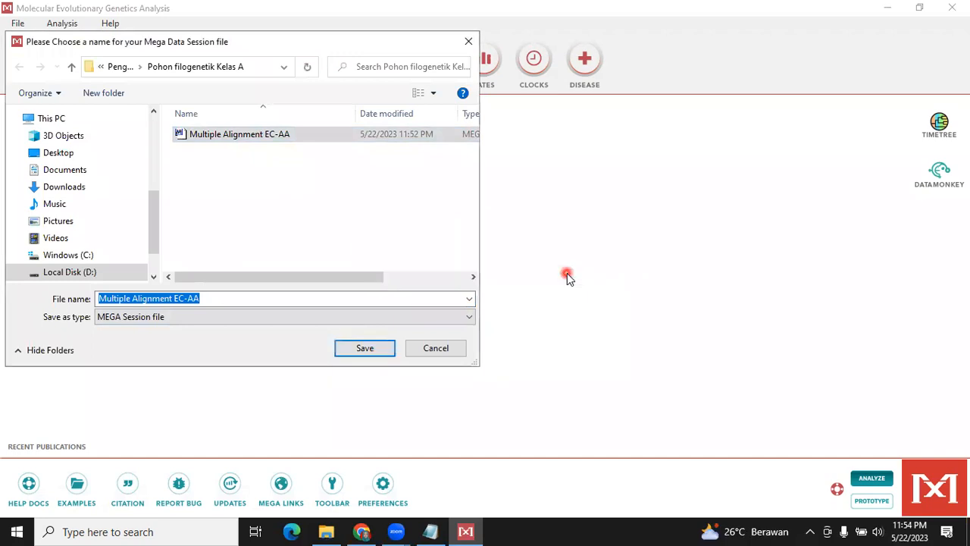
click(436, 347)
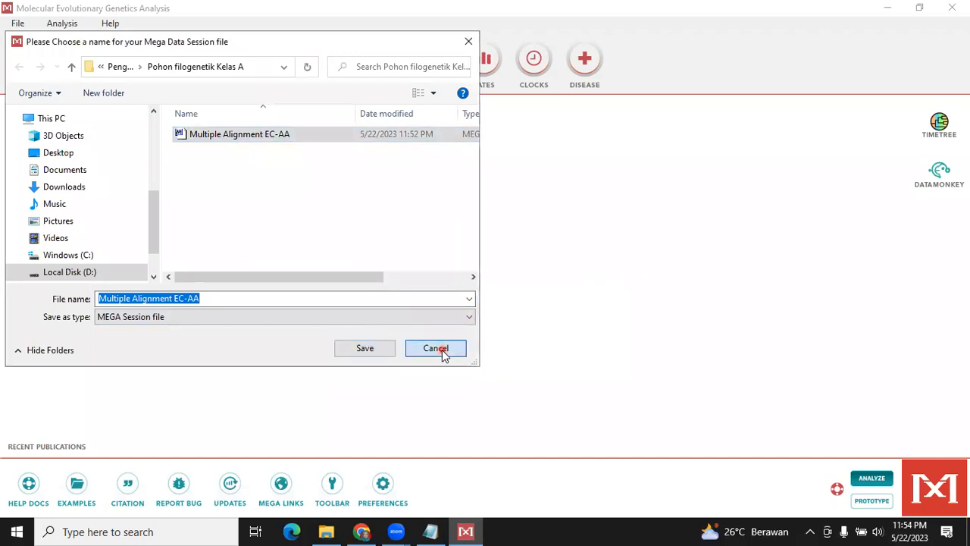
Load Multiple Alignment EC-AA as the data file to analyze and choose Bootstrap method as the test of phylogeny
click(301, 142)
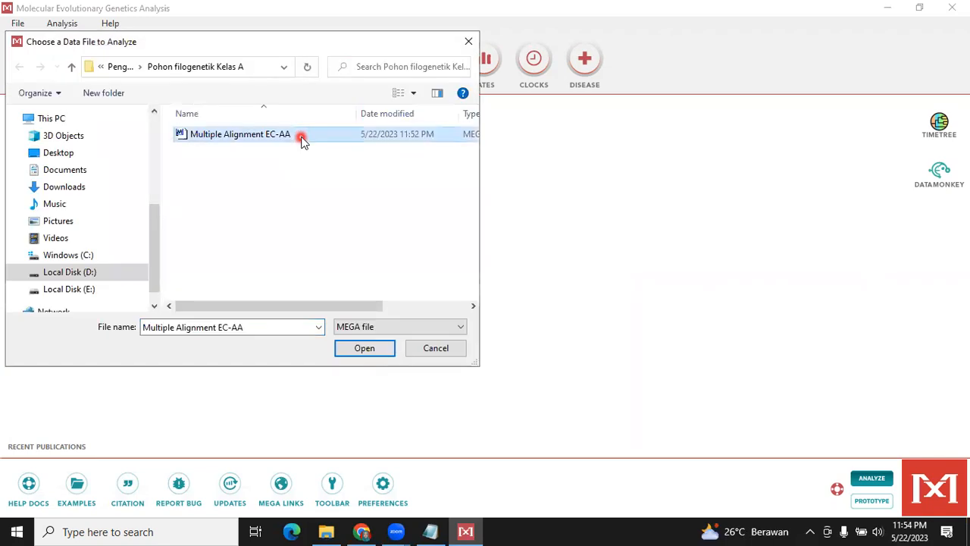
click(376, 350)
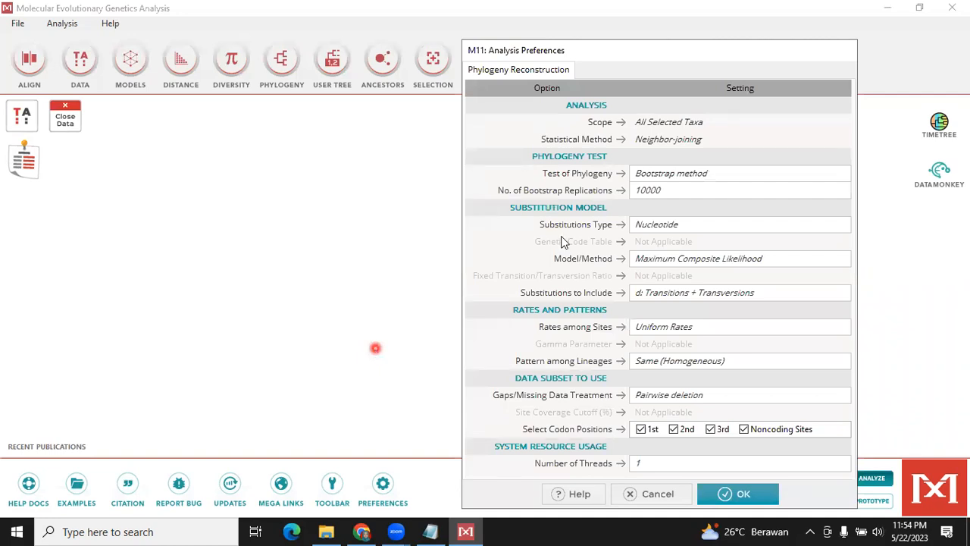
click(683, 85)
drag(718, 59, 725, 22)
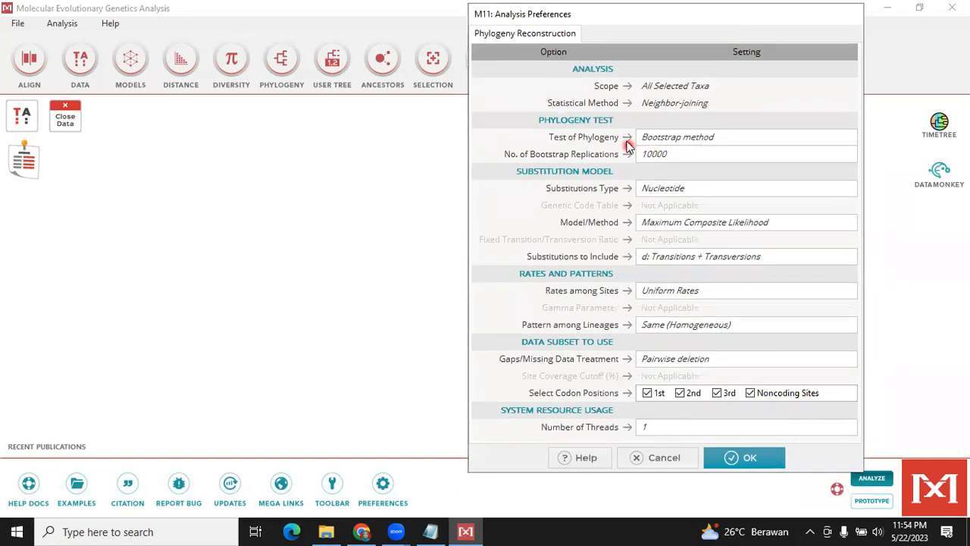
click(656, 141)
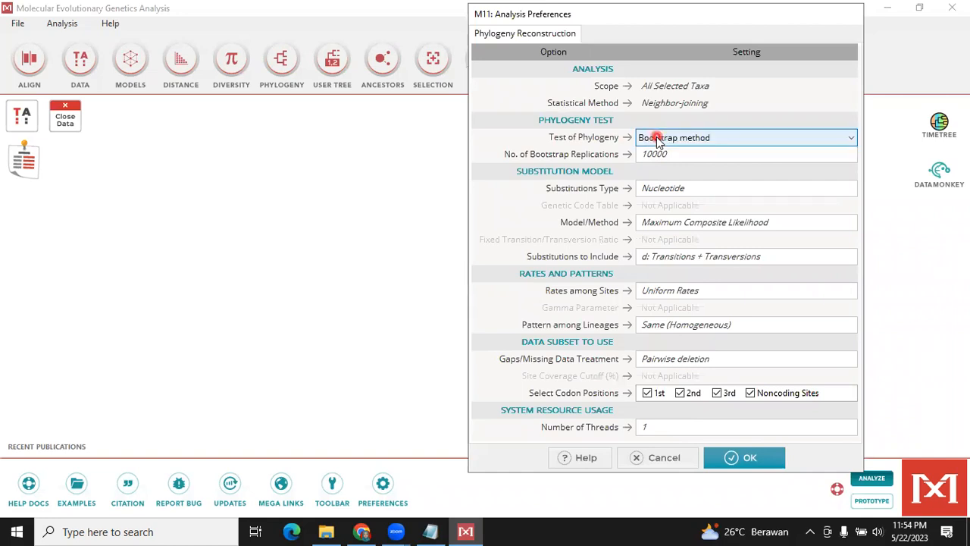
click(851, 141)
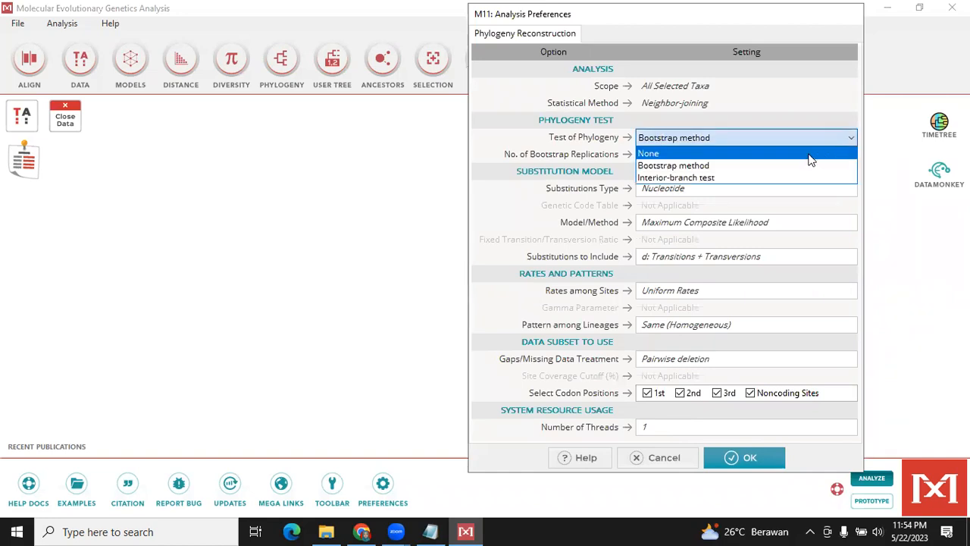
click(745, 168)
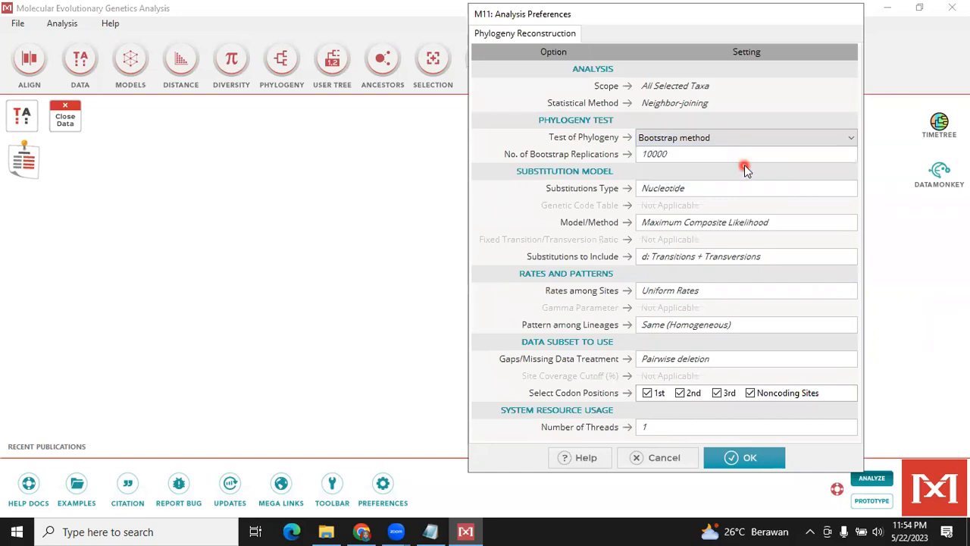
Try to raise the number of bootstrap replications to 100000
click(674, 157)
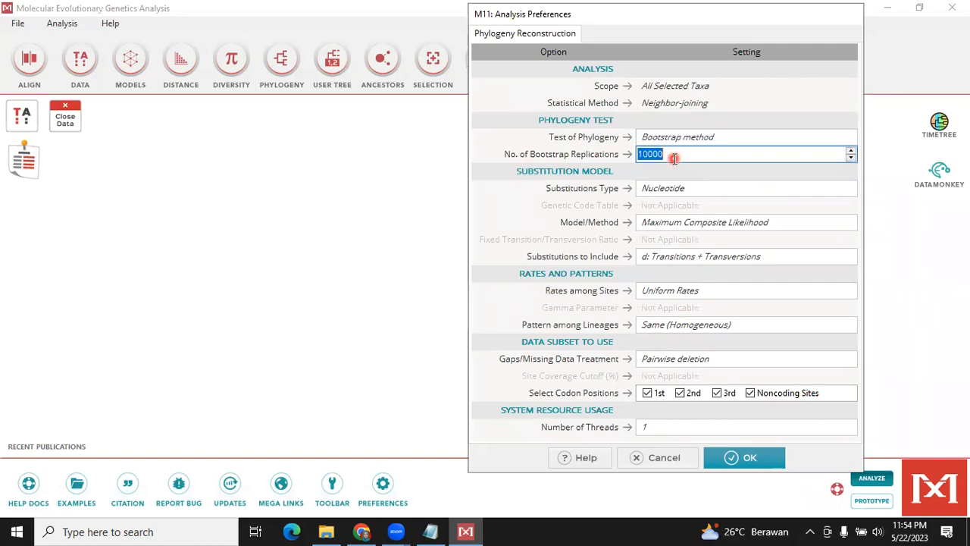
click(674, 158)
key(Left)
key(Right)
key(Right)
text(0)
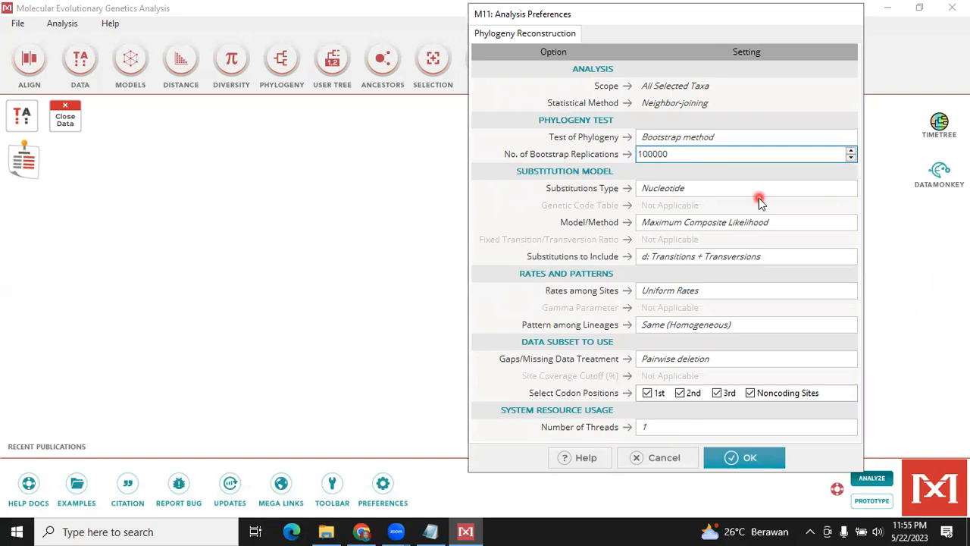
click(731, 297)
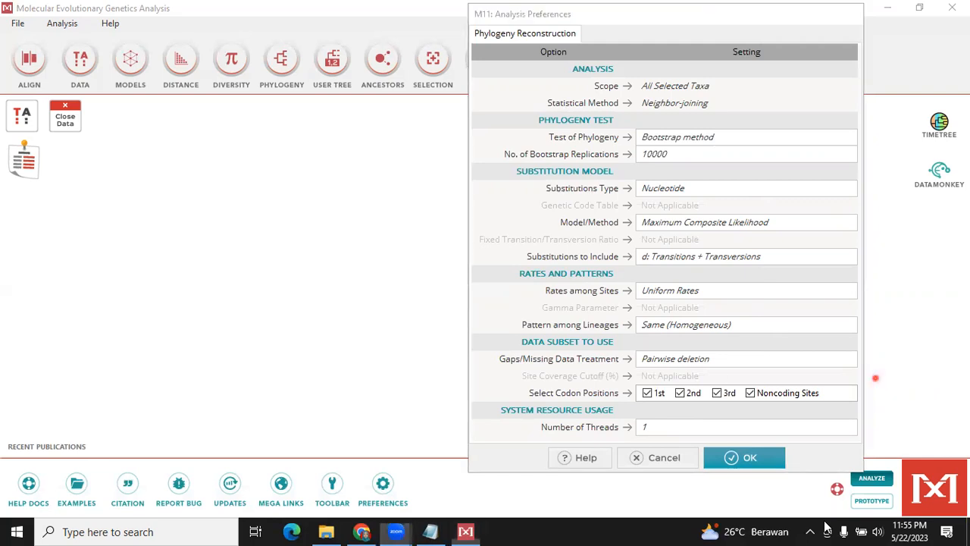
Compute the Neighbor-Joining tree with 10000 bootstrap replications and maximize the tree window
click(762, 457)
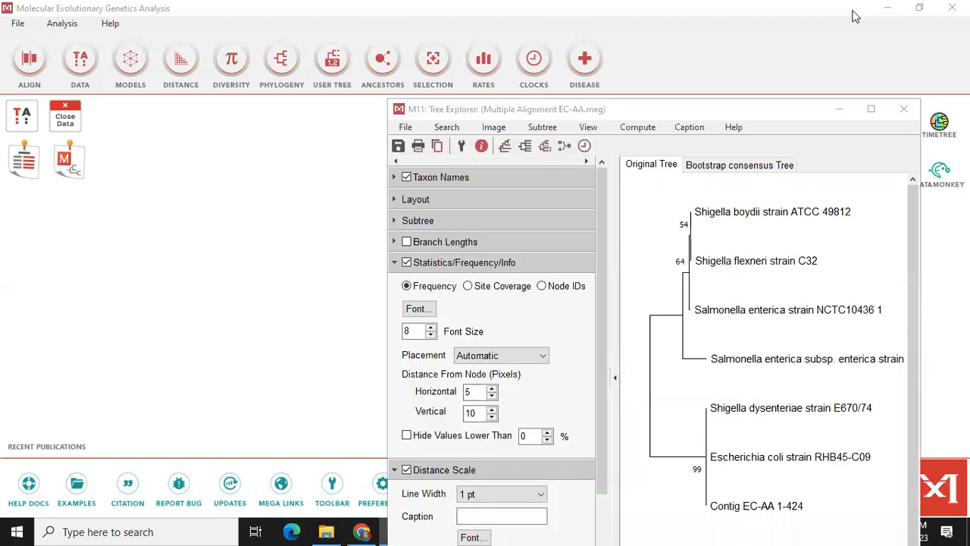
click(834, 42)
click(872, 110)
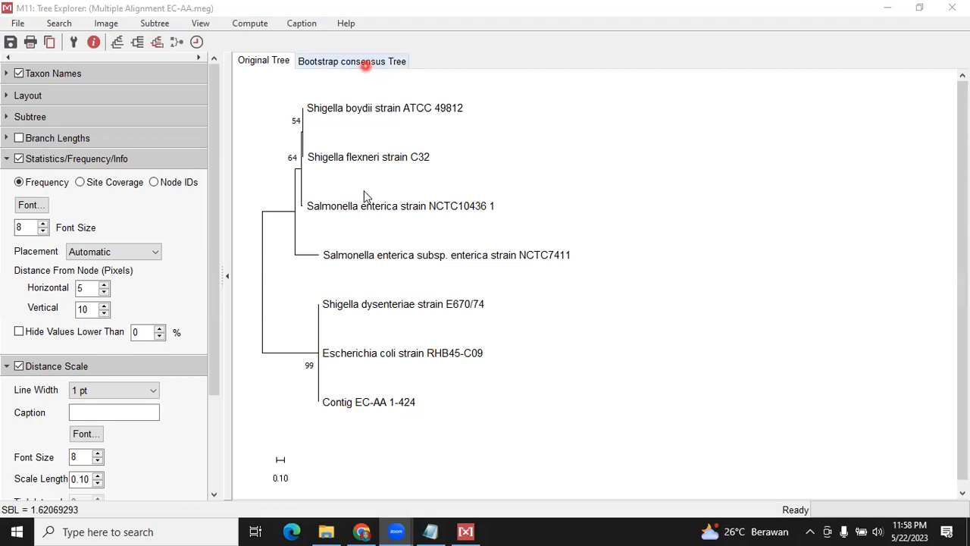
Switch to the bootstrap consensus tree and examine its taxon groupings and branch support values
click(366, 64)
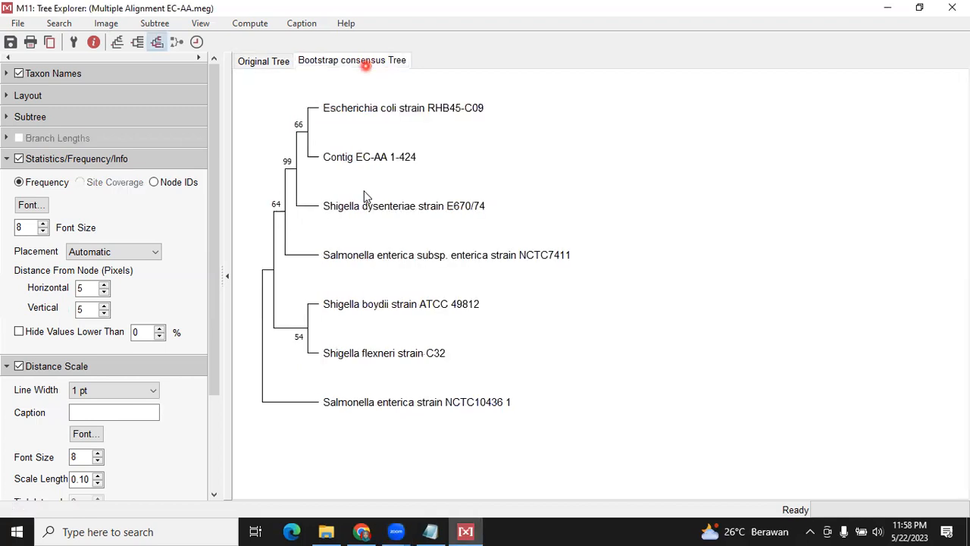
click(300, 339)
click(352, 423)
click(466, 374)
click(310, 391)
click(544, 413)
click(370, 398)
click(431, 419)
Display the caption for the bootstrap consensus tree and read its description of the analysis
drag(215, 379, 218, 400)
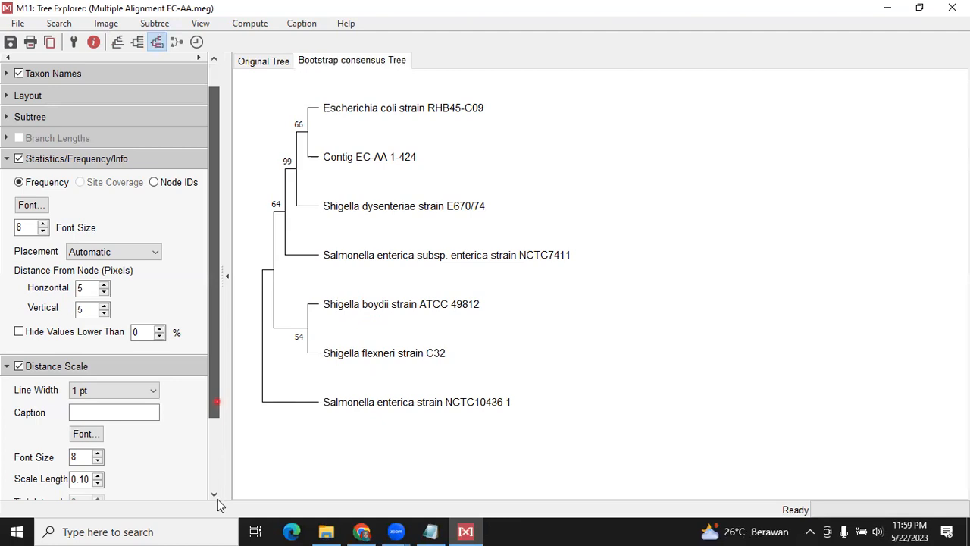
scroll(218, 498, down, 3)
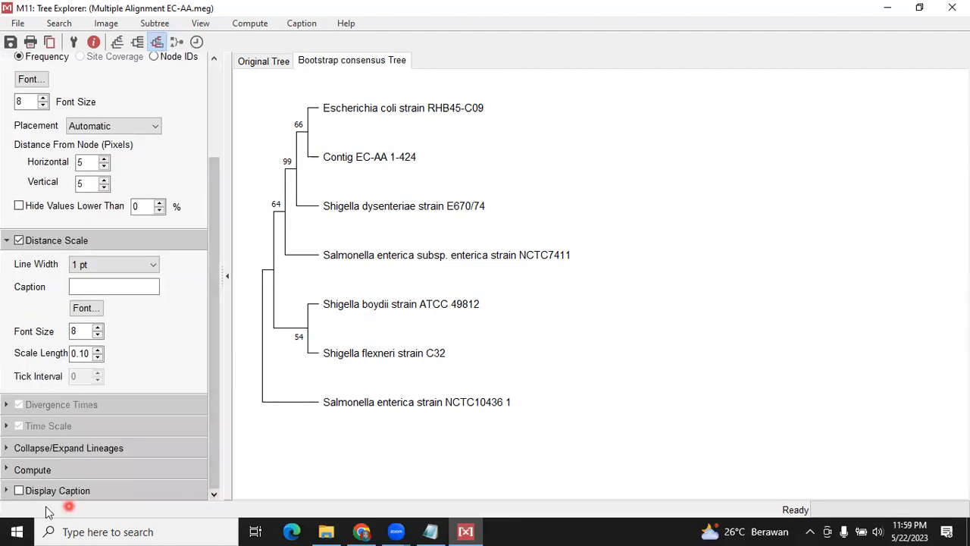
click(18, 491)
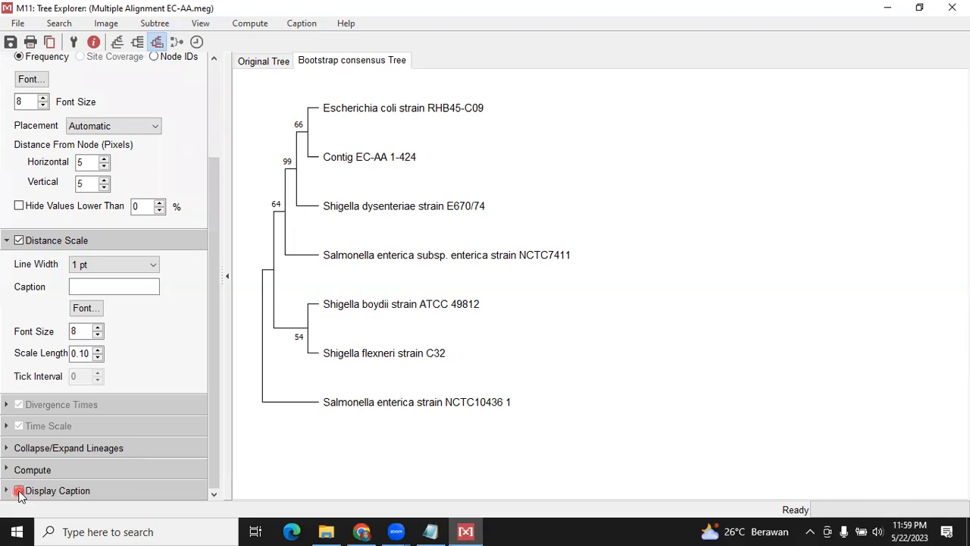
click(383, 433)
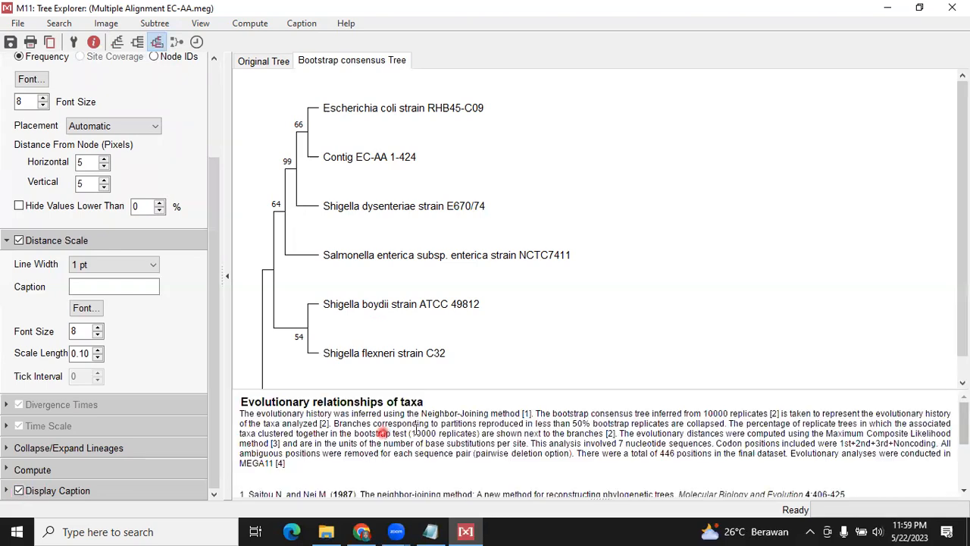
click(432, 432)
click(480, 354)
click(415, 311)
click(422, 310)
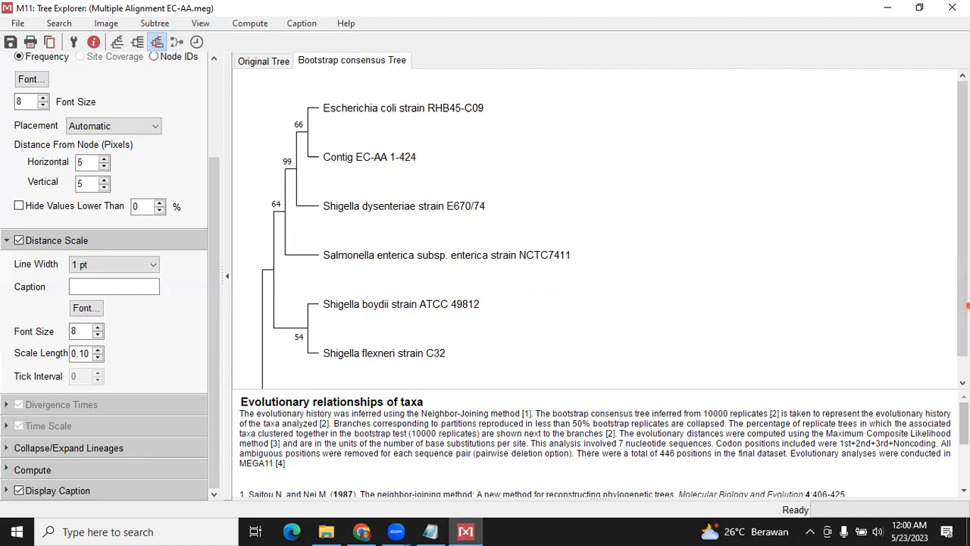
Copy the captioned bootstrap consensus tree to the clipboard
drag(967, 342, 967, 364)
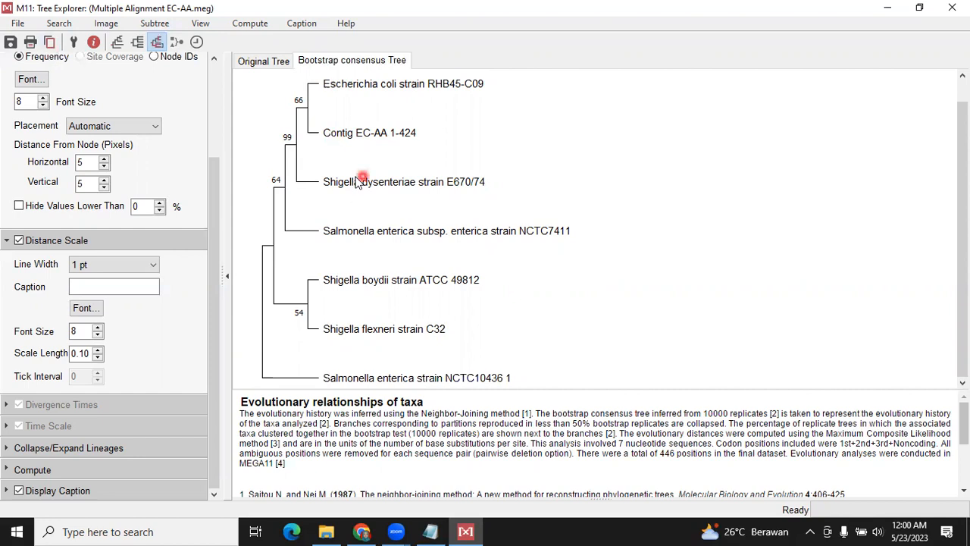
click(51, 42)
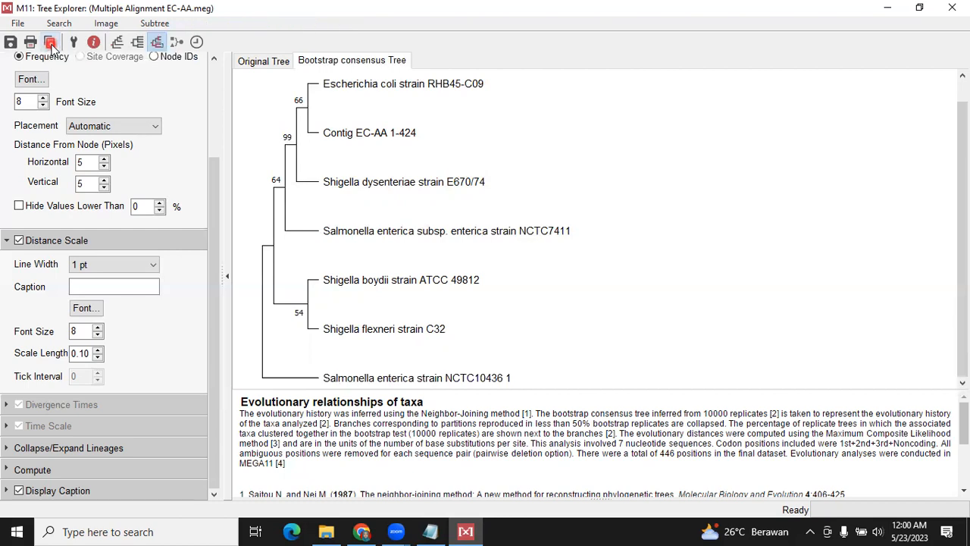
click(210, 238)
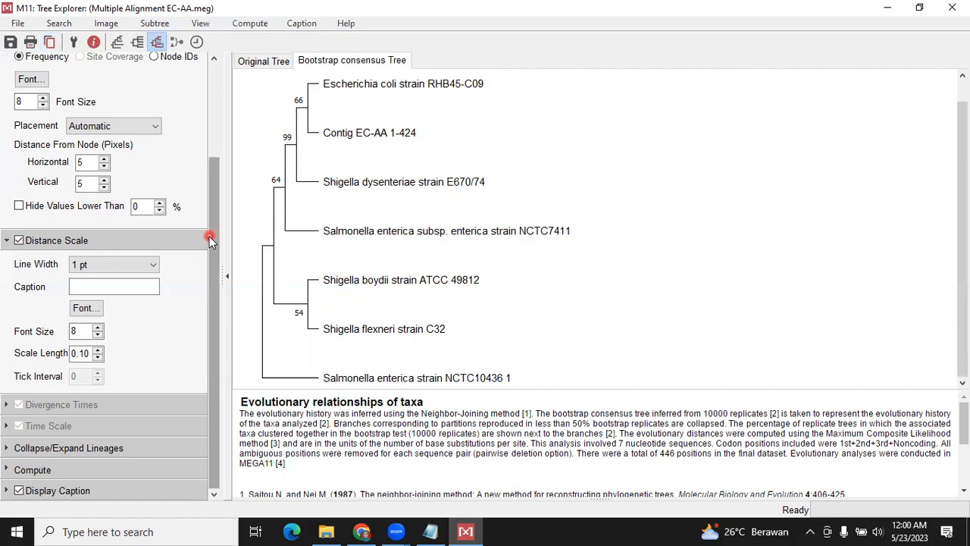
click(298, 312)
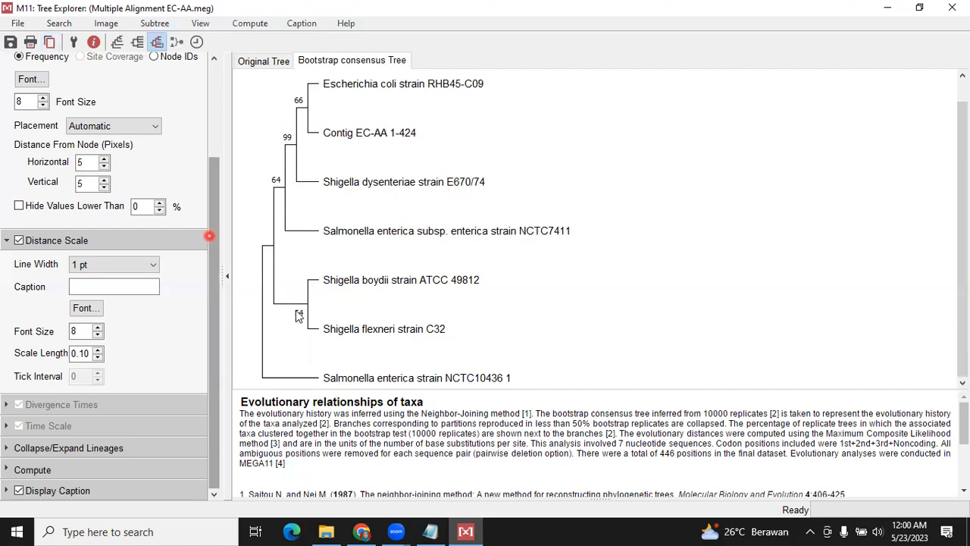
click(612, 309)
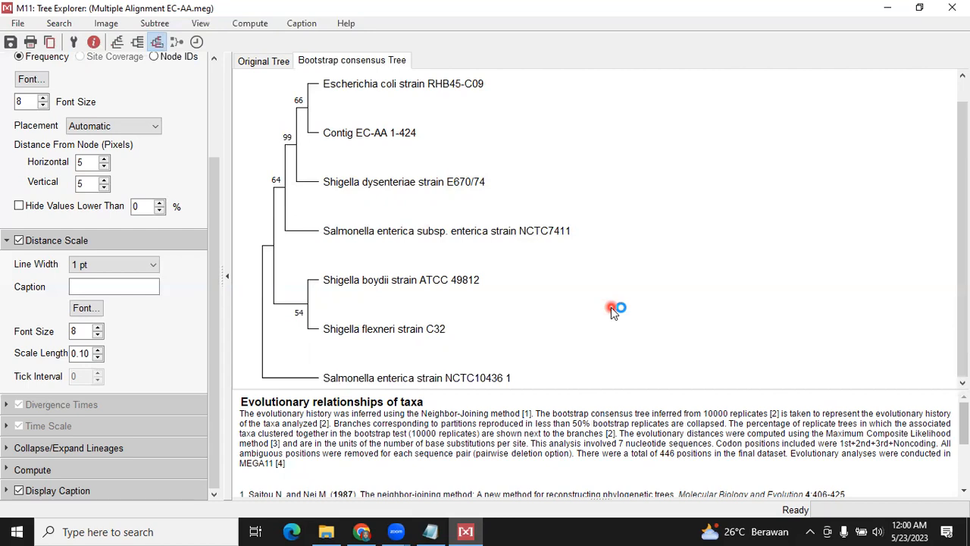
click(643, 304)
click(719, 276)
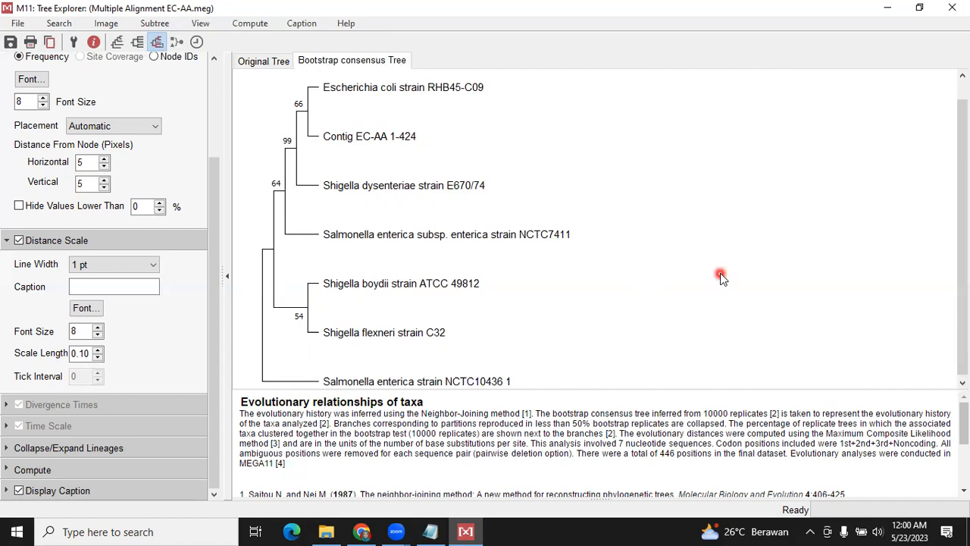